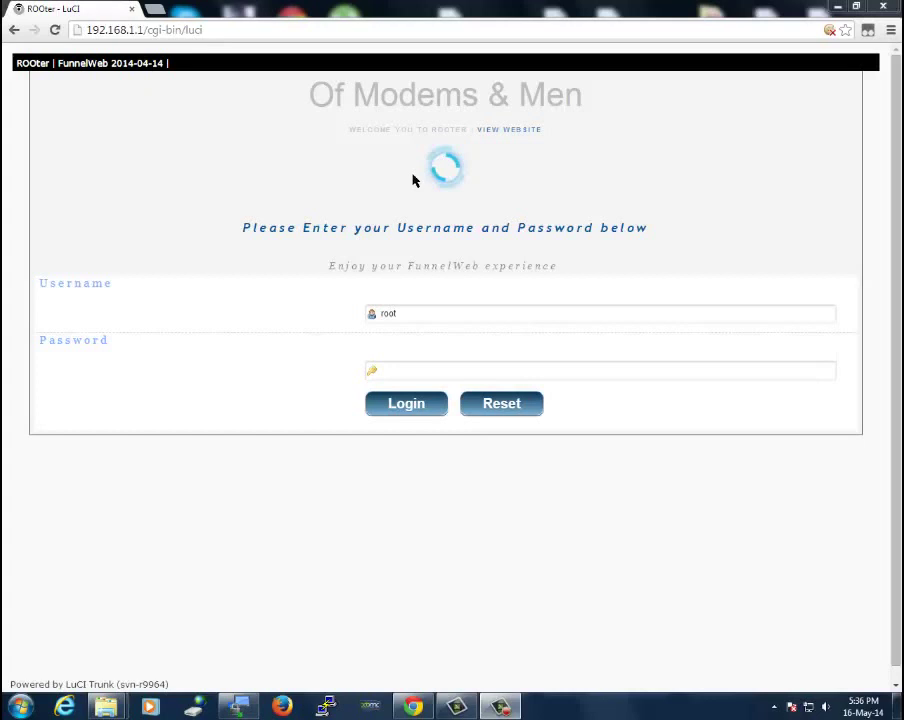
Go from the login page to the Of Modems and Men website and scroll to the bottom of its home page
click(499, 135)
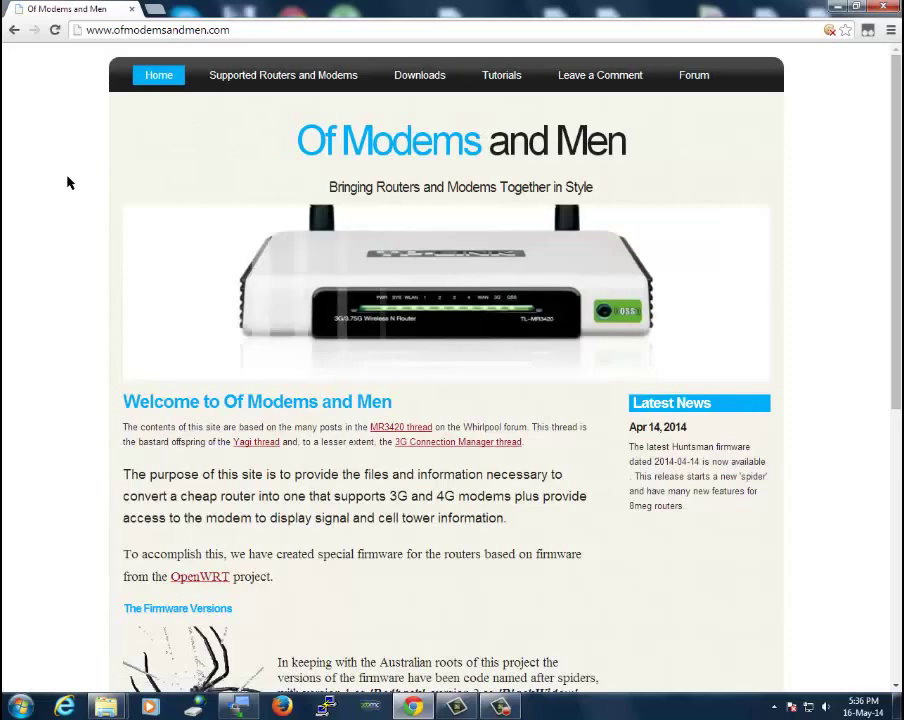
scroll(168, 222, down, 4)
scroll(168, 222, down, 2)
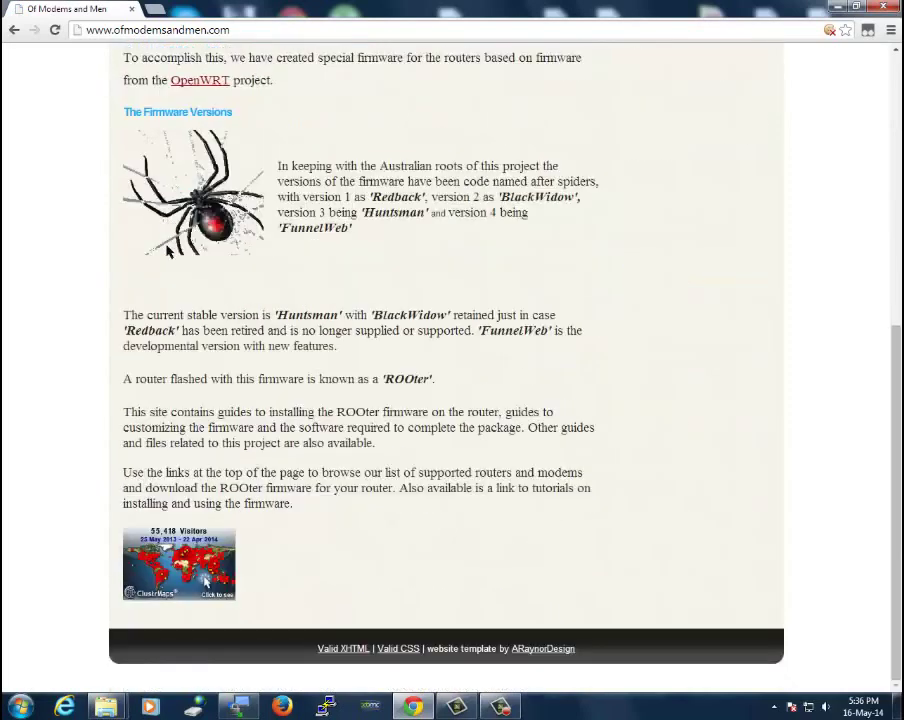
Open the ClustrMaps full visitor map and scroll through the worldwide visitor locations
click(199, 557)
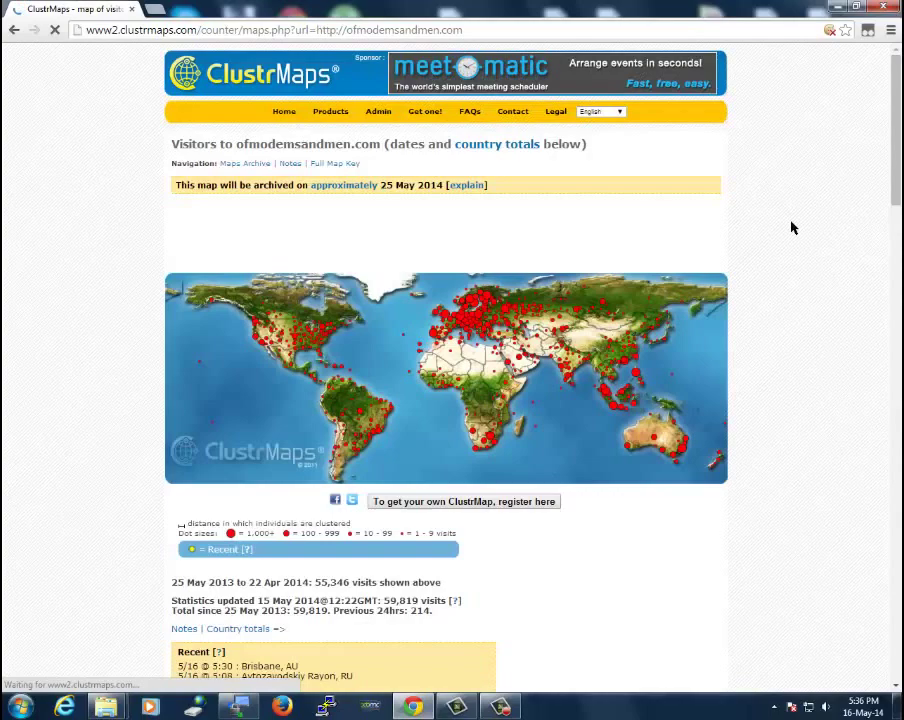
scroll(897, 155, down, 1)
scroll(897, 155, down, 2)
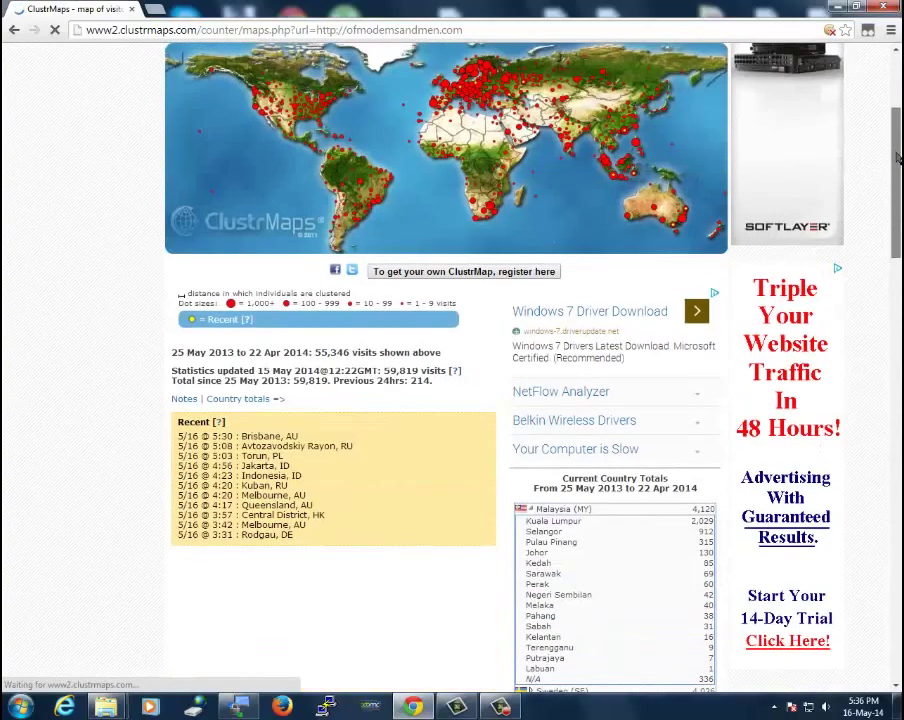
scroll(897, 155, up, 1)
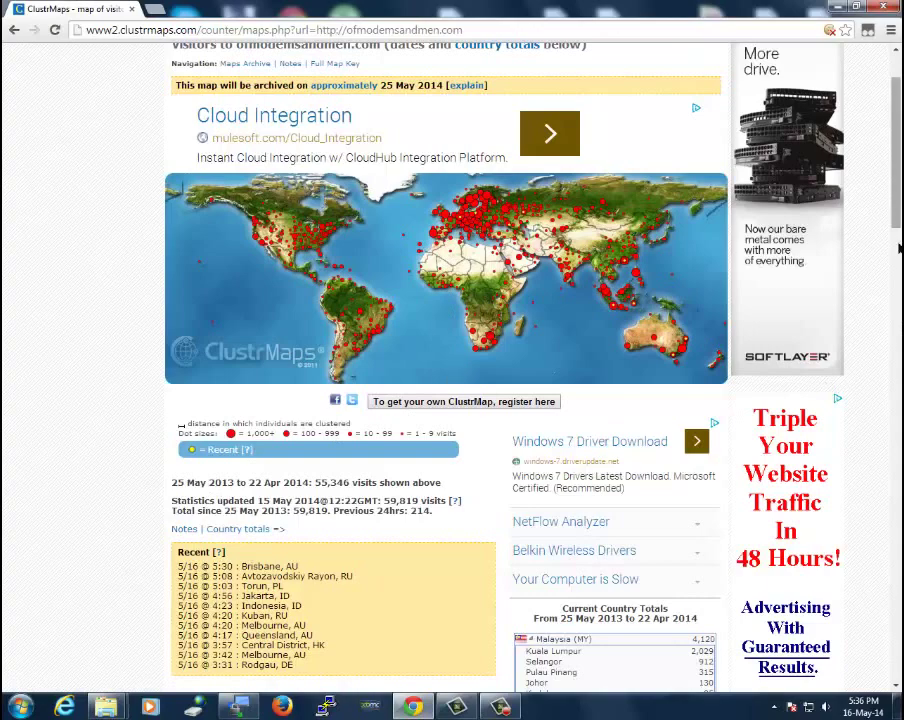
scroll(630, 236, down, 5)
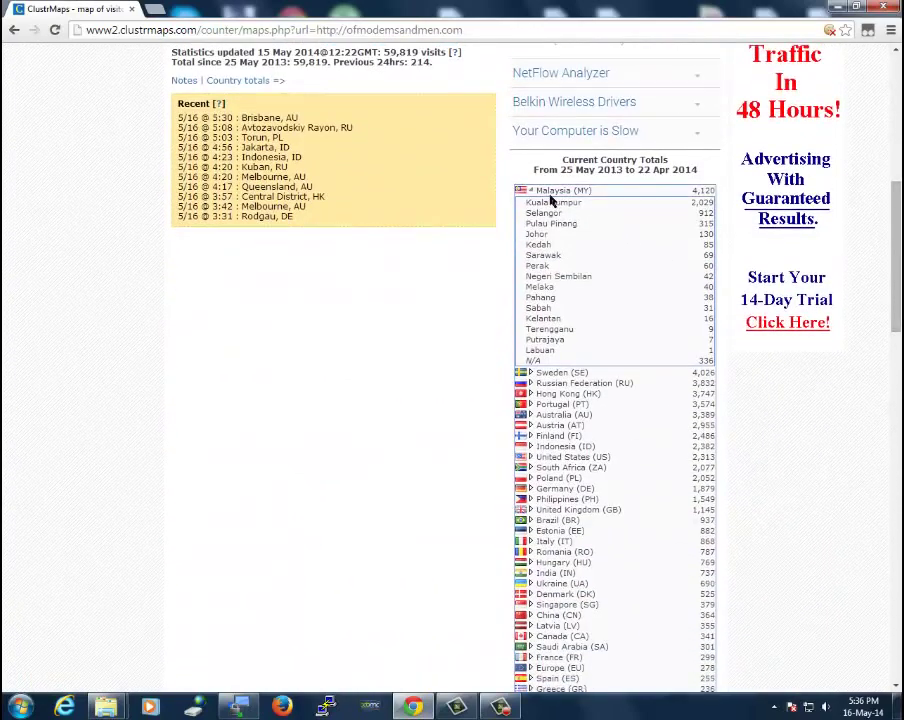
Collapse Malaysia's 4,120-visit sub-region breakdown, review the country totals, then go back to the home page
click(548, 191)
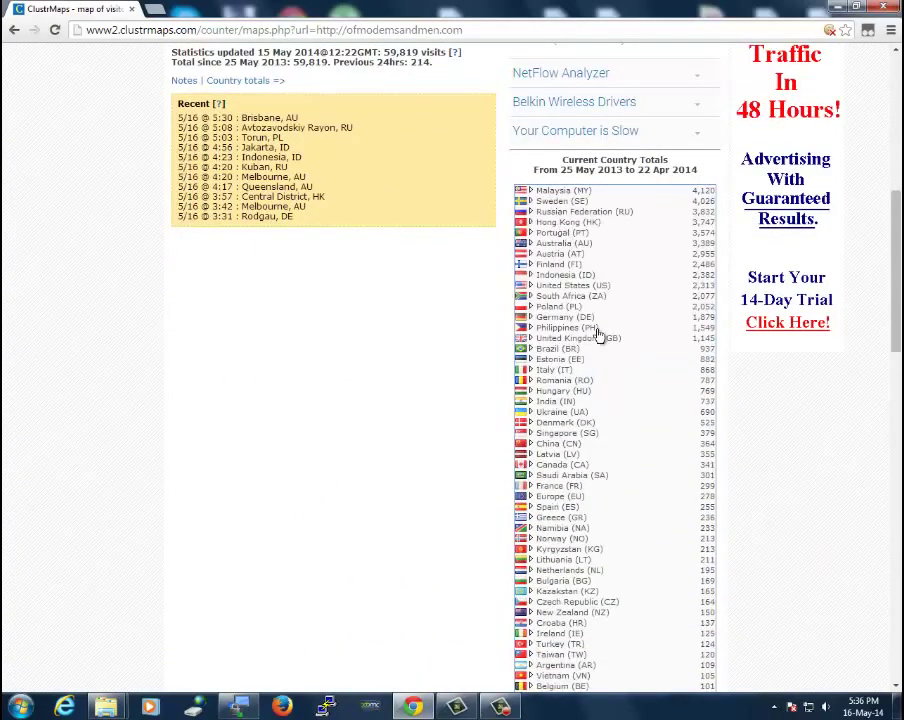
scroll(435, 417, down, 9)
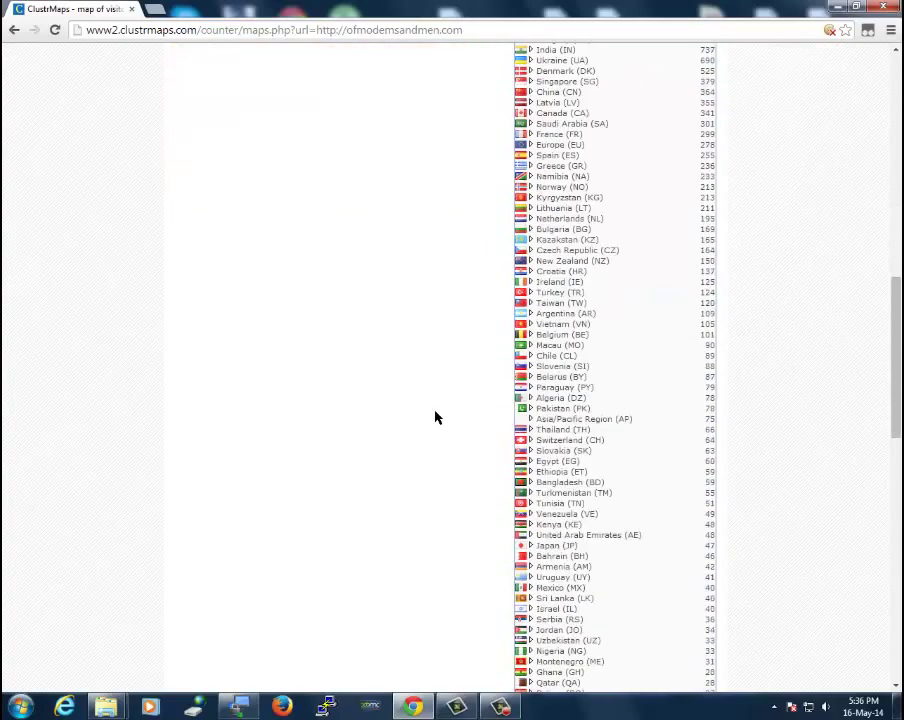
scroll(435, 417, down, 6)
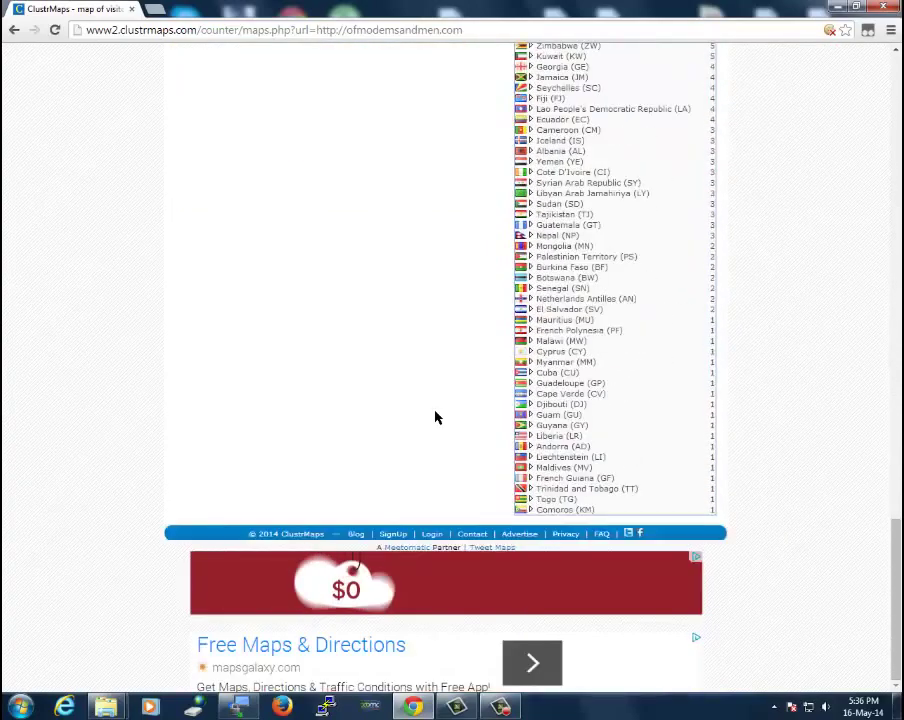
scroll(435, 417, up, 9)
scroll(435, 417, up, 7)
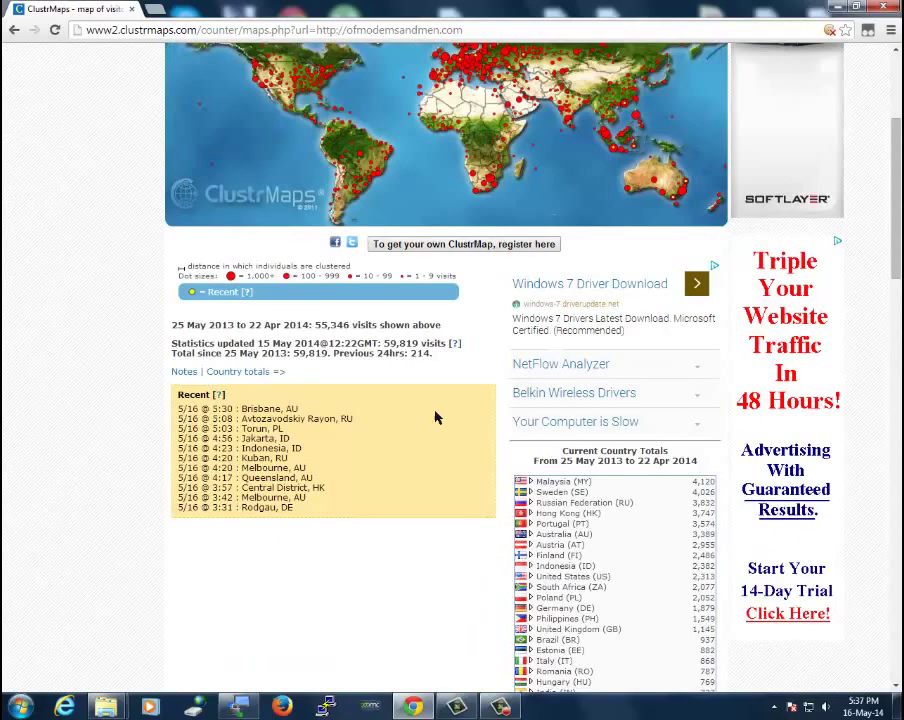
scroll(760, 150, up, 3)
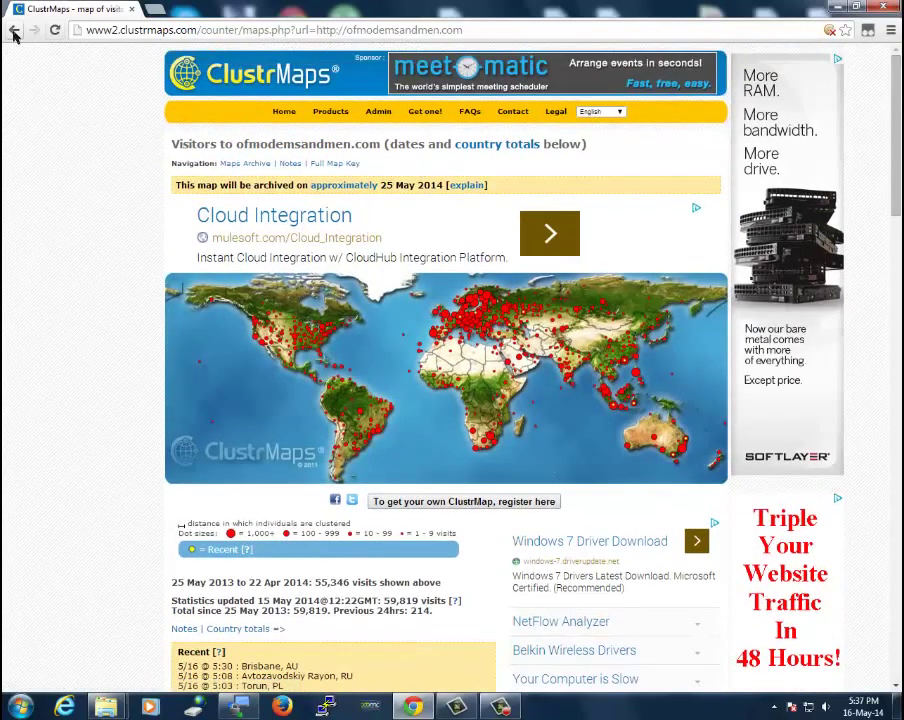
click(14, 30)
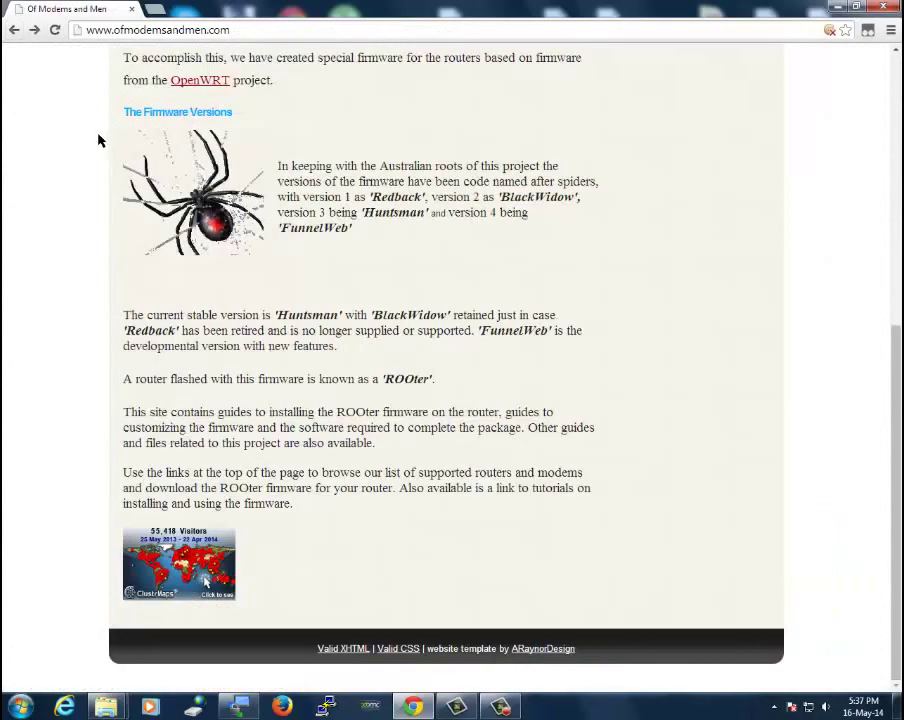
Browse the supported routers, regular USB modems and host-less modems tables, then return to the top
scroll(98, 140, up, 5)
click(267, 84)
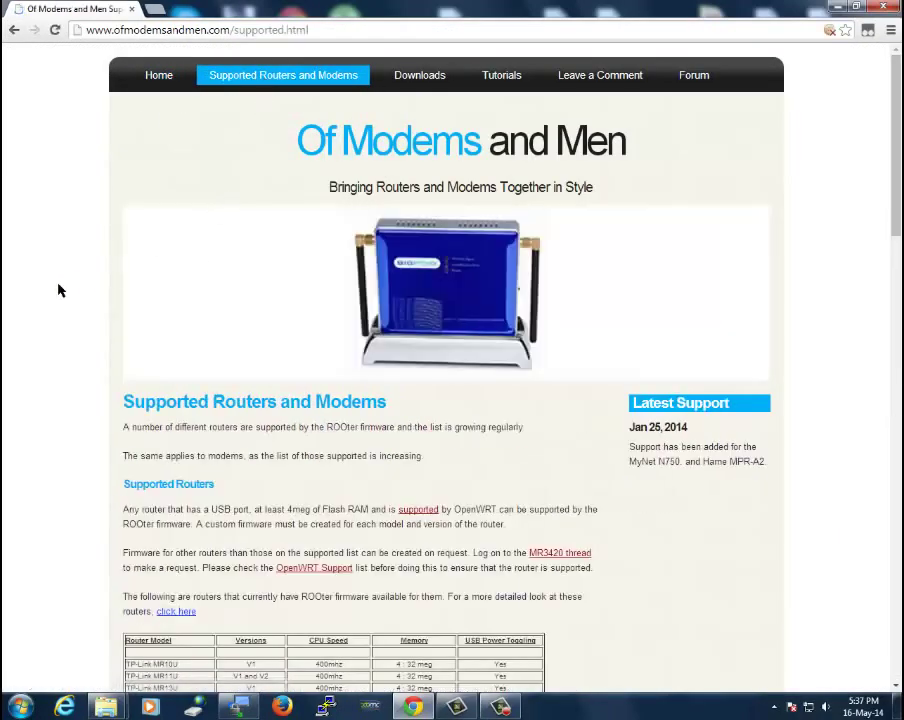
scroll(58, 290, down, 5)
scroll(58, 290, down, 1)
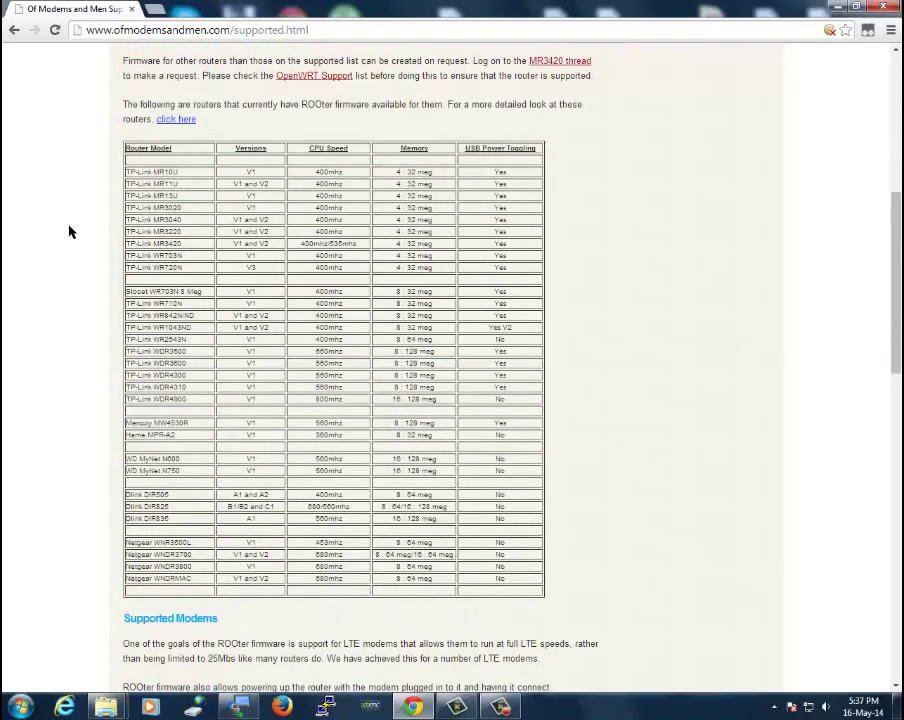
scroll(71, 230, down, 5)
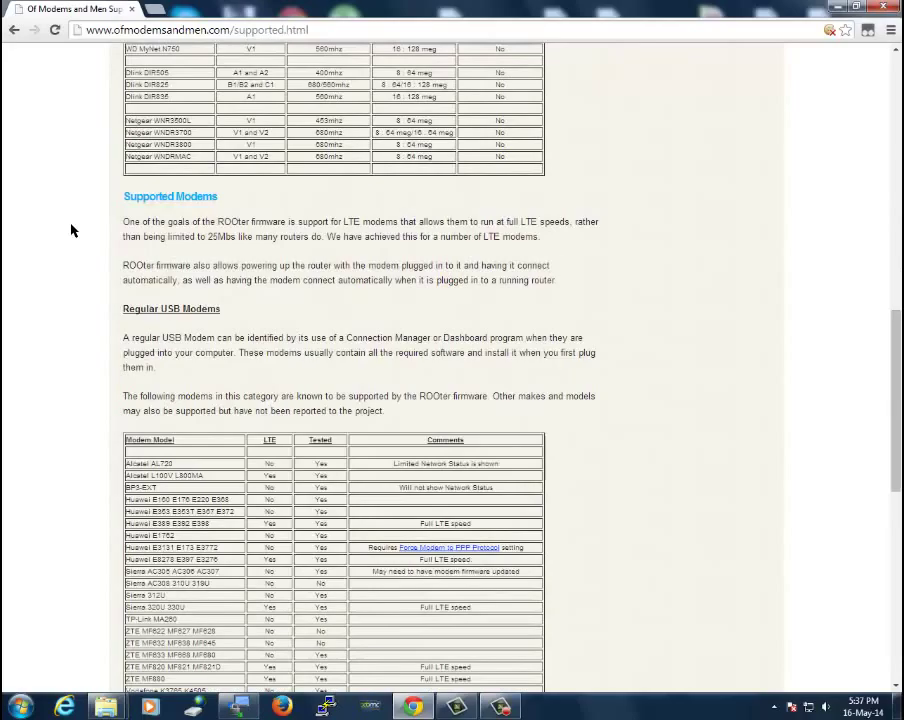
scroll(71, 230, down, 7)
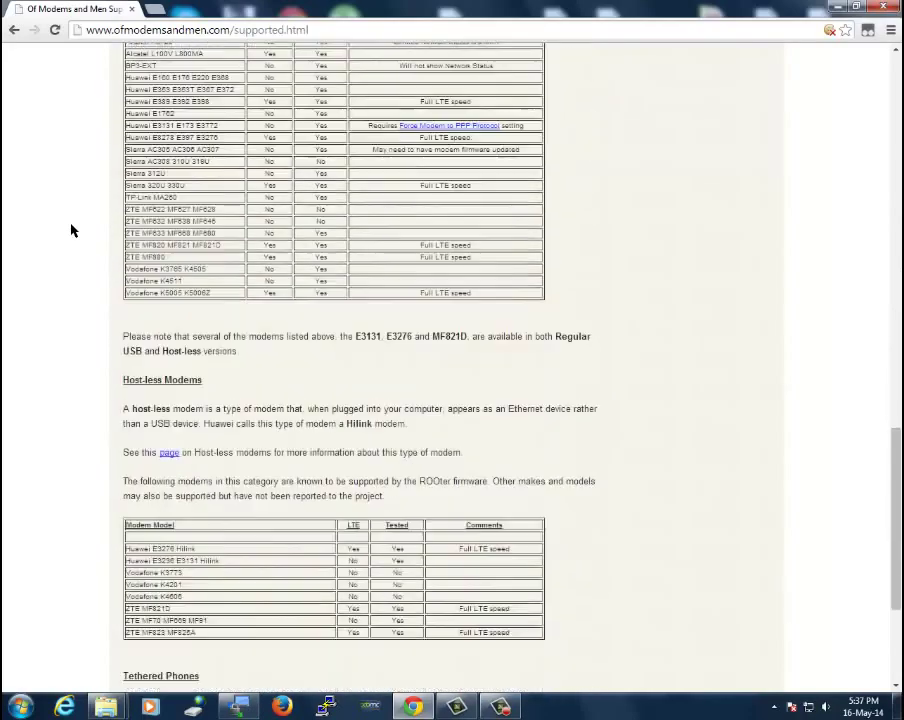
scroll(71, 230, up, 20)
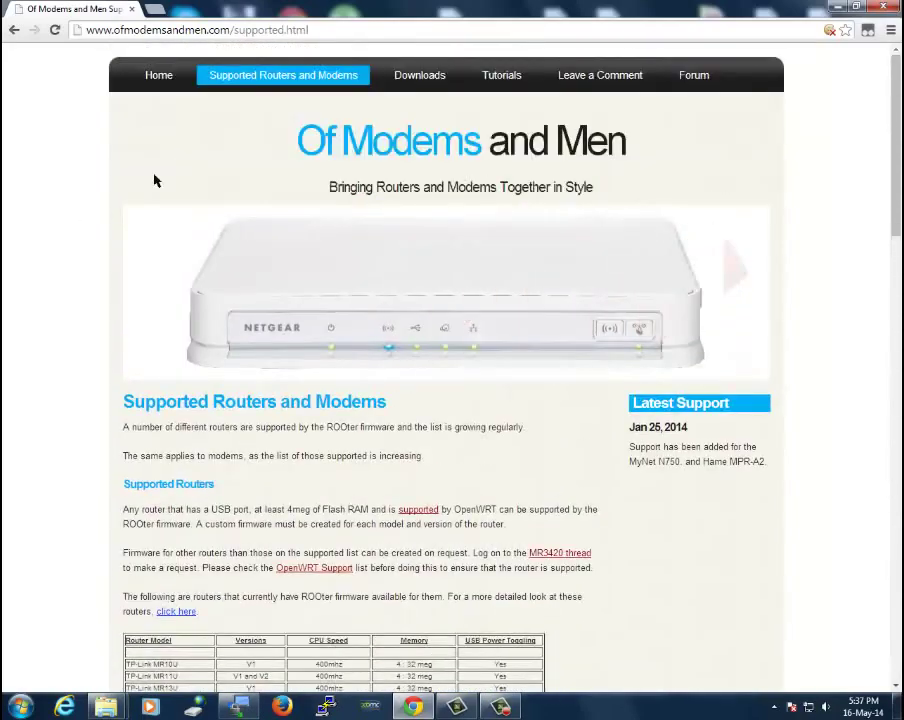
Open the Downloads page and scroll through the FunnelWeb 2014-04-14 router image tables
click(414, 88)
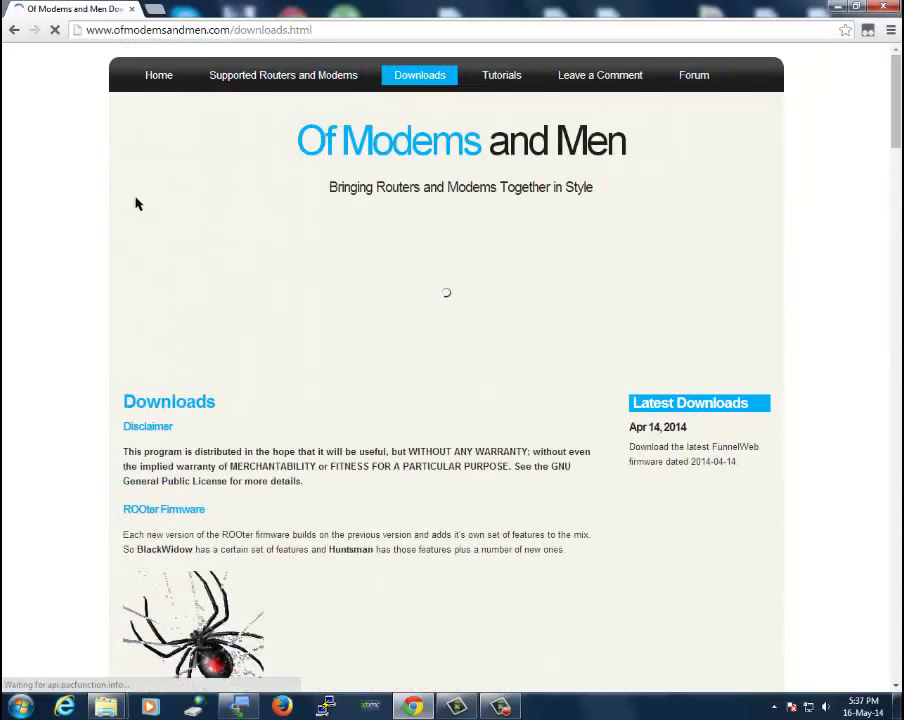
scroll(79, 249, down, 8)
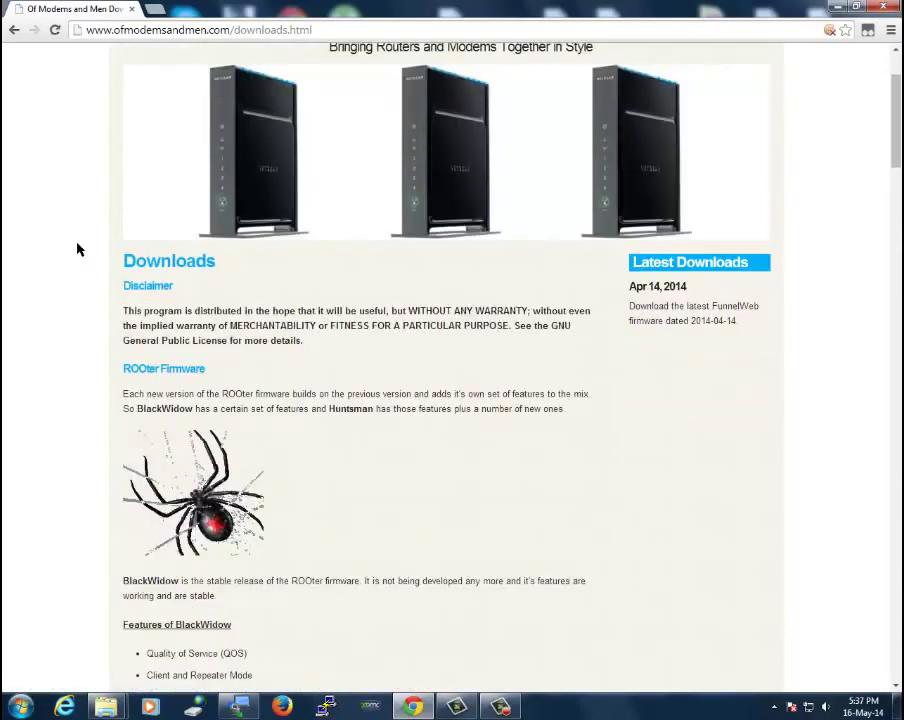
scroll(79, 249, down, 6)
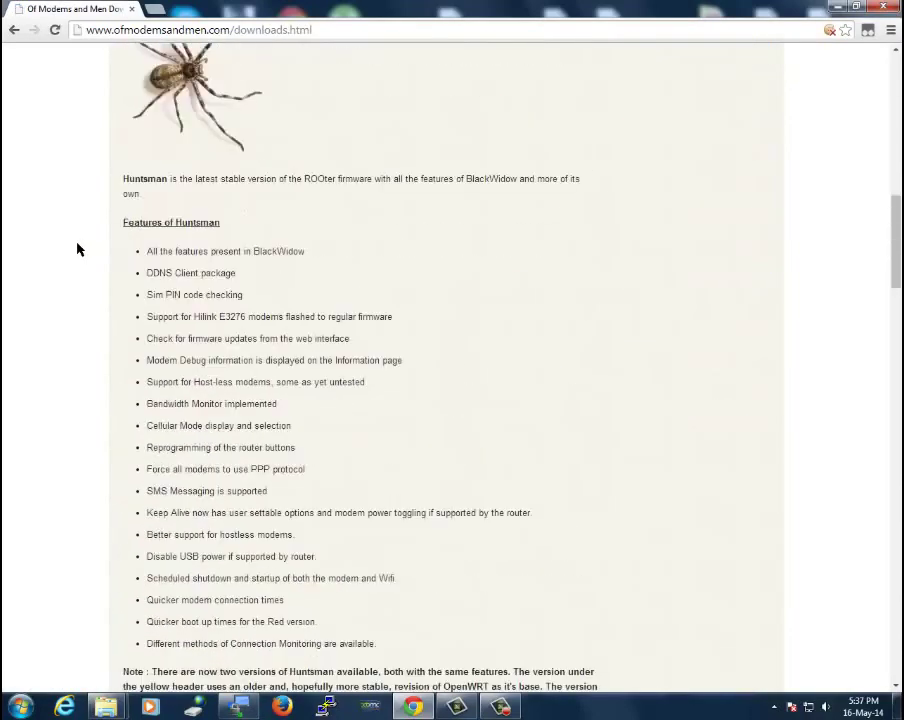
scroll(79, 249, up, 8)
scroll(79, 249, up, 4)
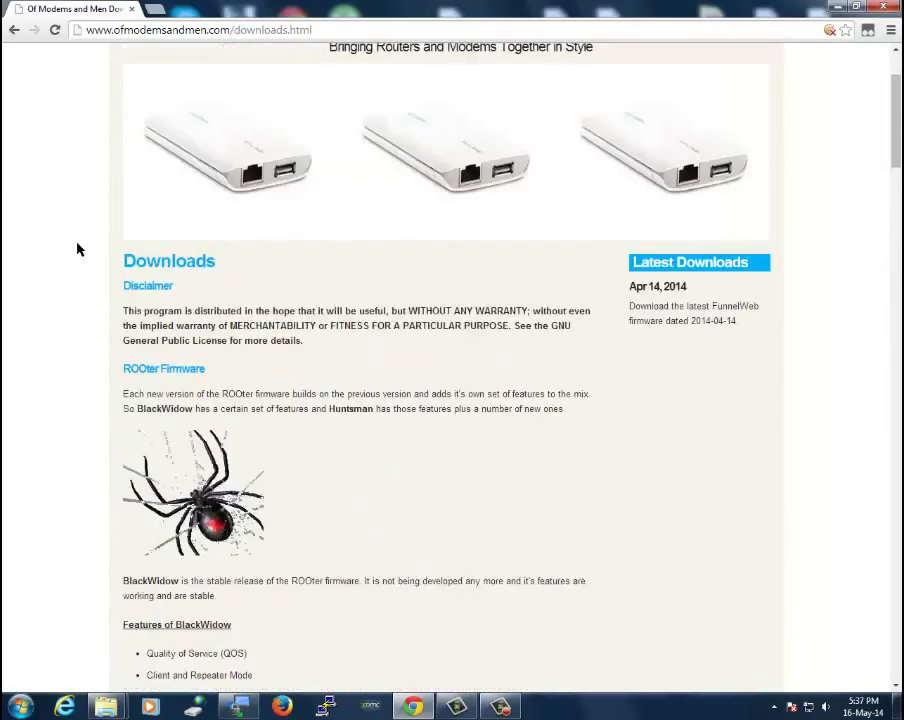
scroll(79, 249, down, 3)
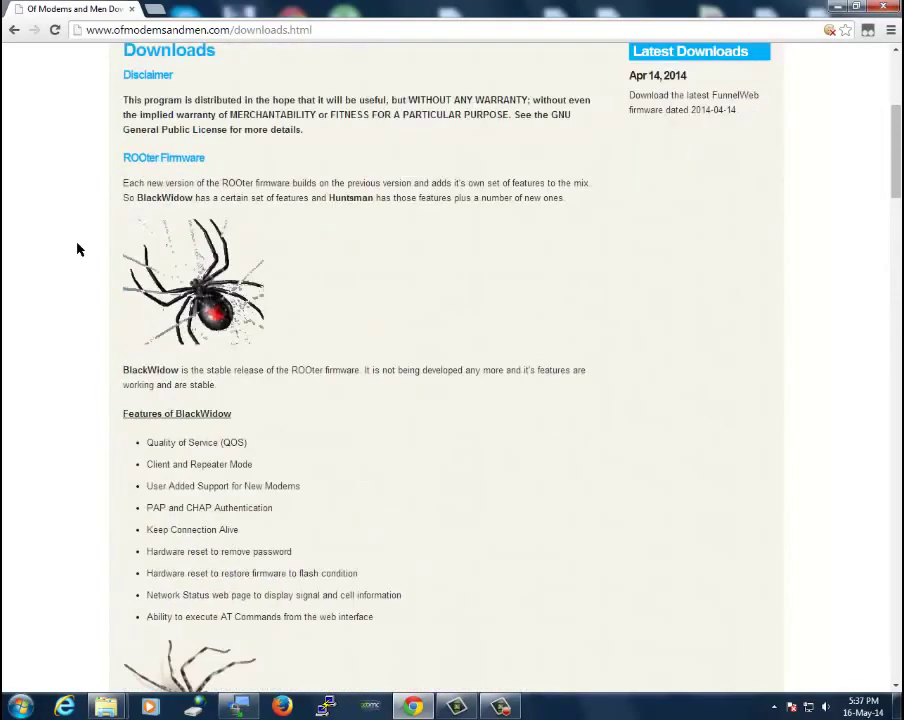
scroll(71, 327, down, 2)
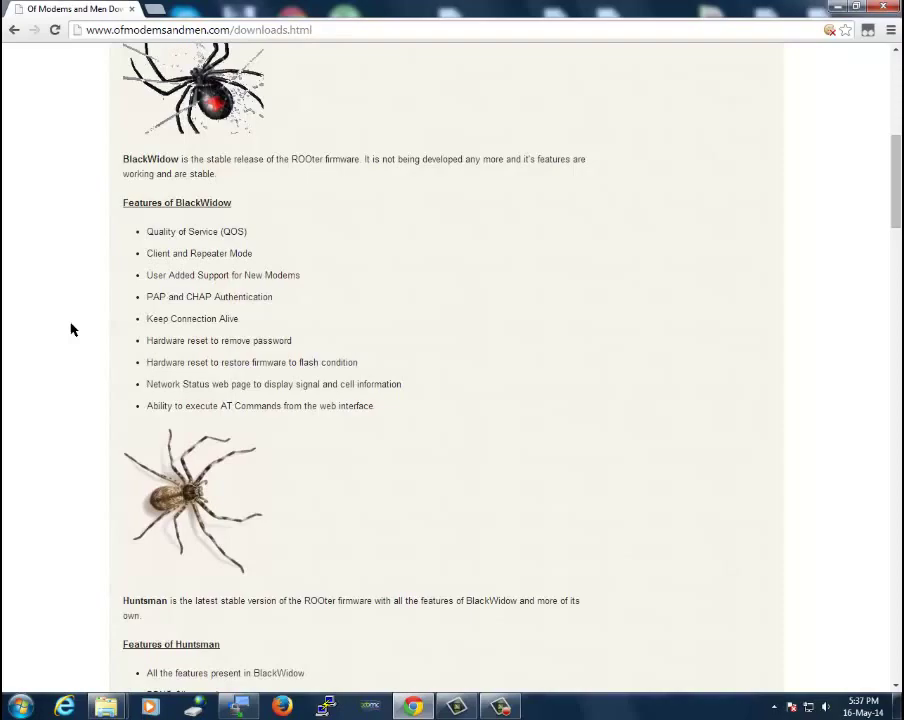
scroll(71, 328, down, 7)
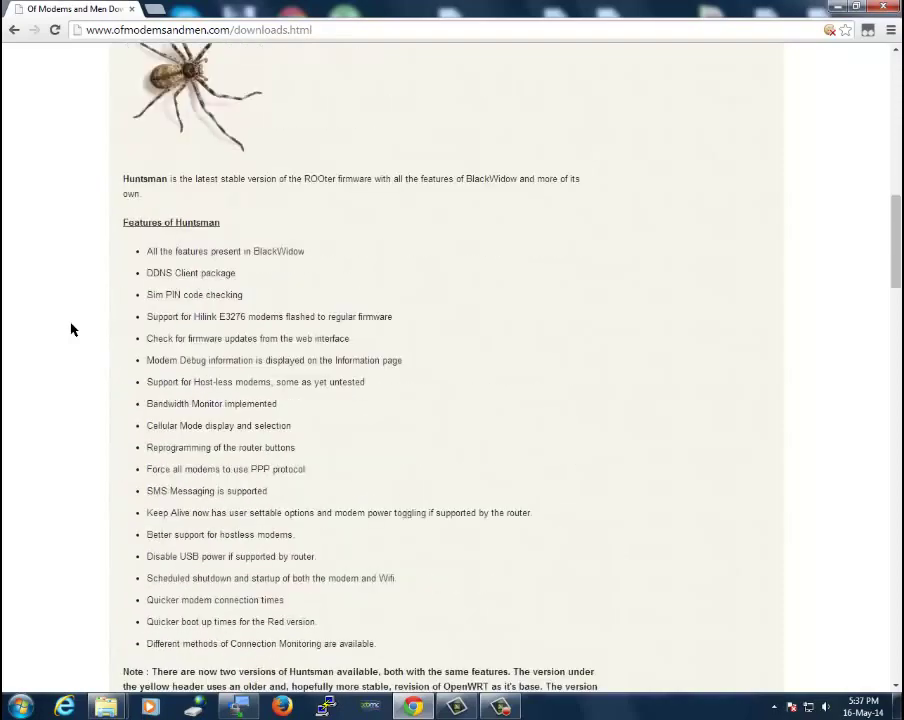
scroll(71, 329, down, 4)
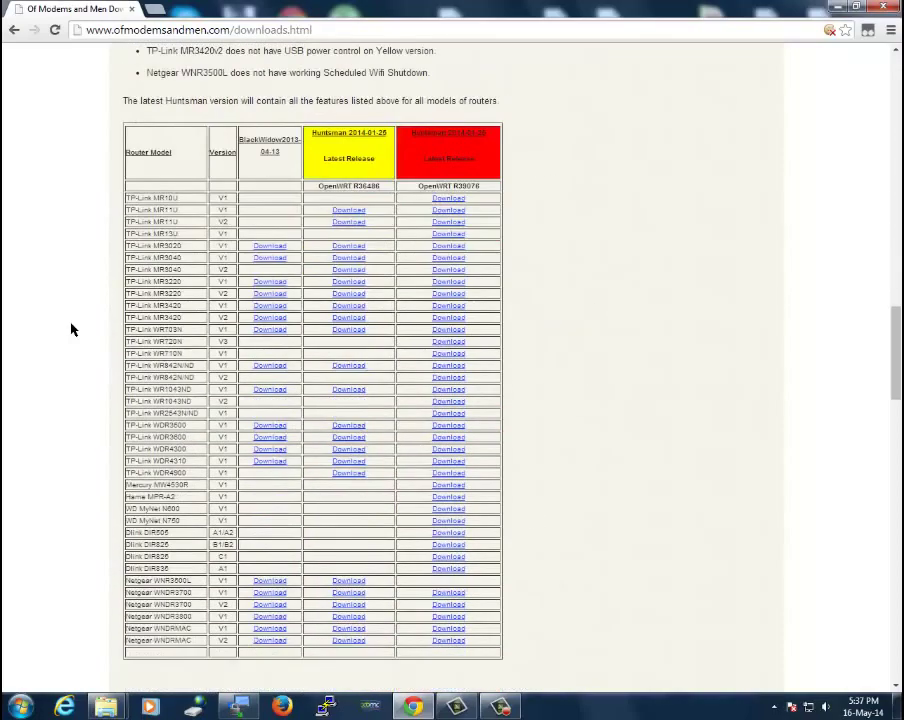
Review the factory firmware and ROOter scripts tables further down, then scroll back toward the top
scroll(71, 329, down, 1)
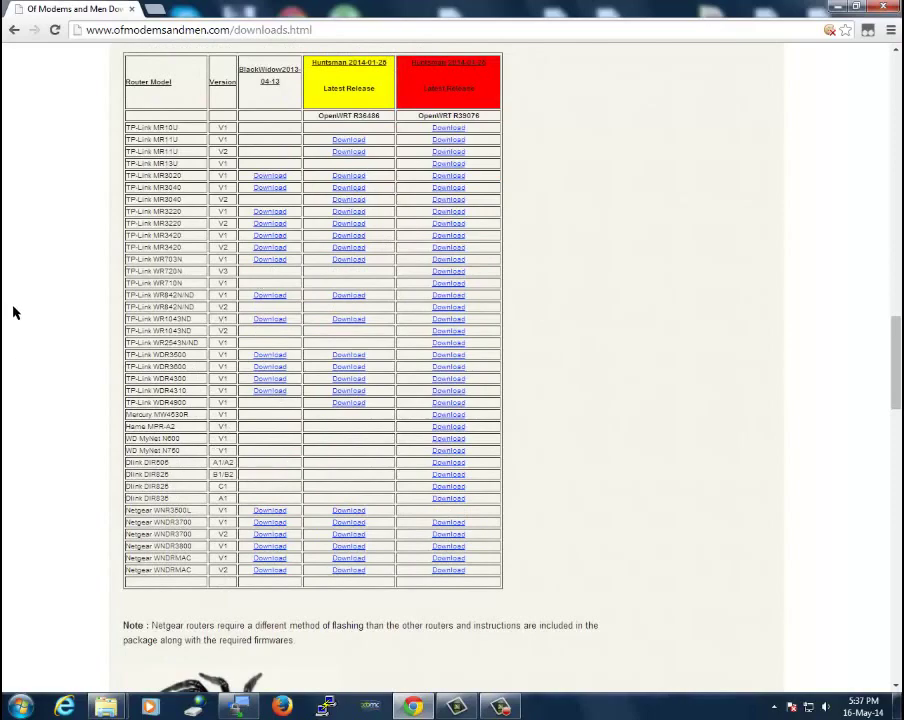
scroll(36, 310, down, 3)
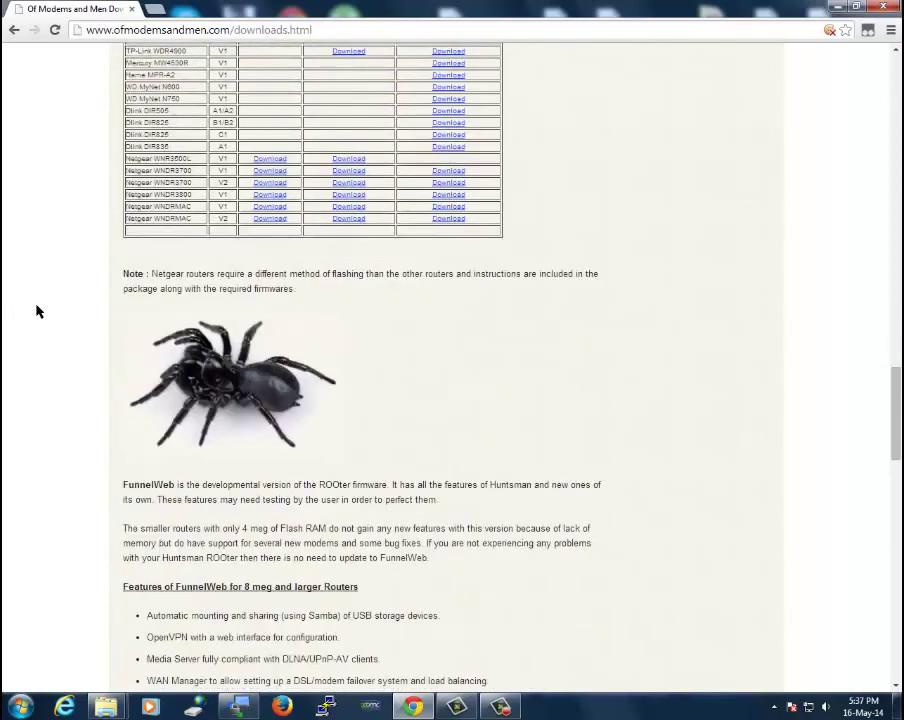
scroll(36, 311, down, 3)
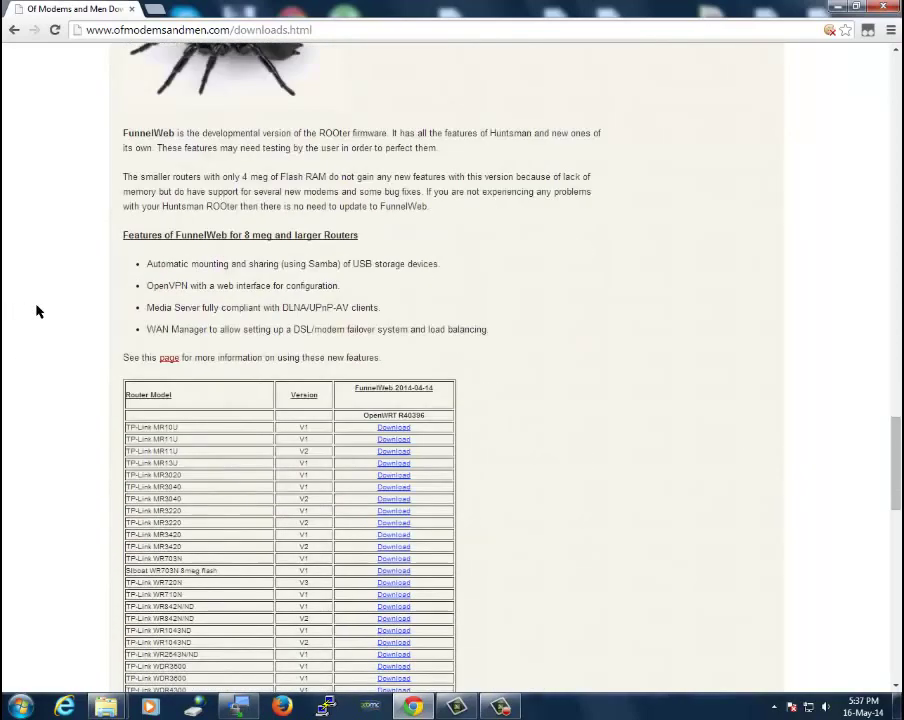
scroll(42, 373, down, 3)
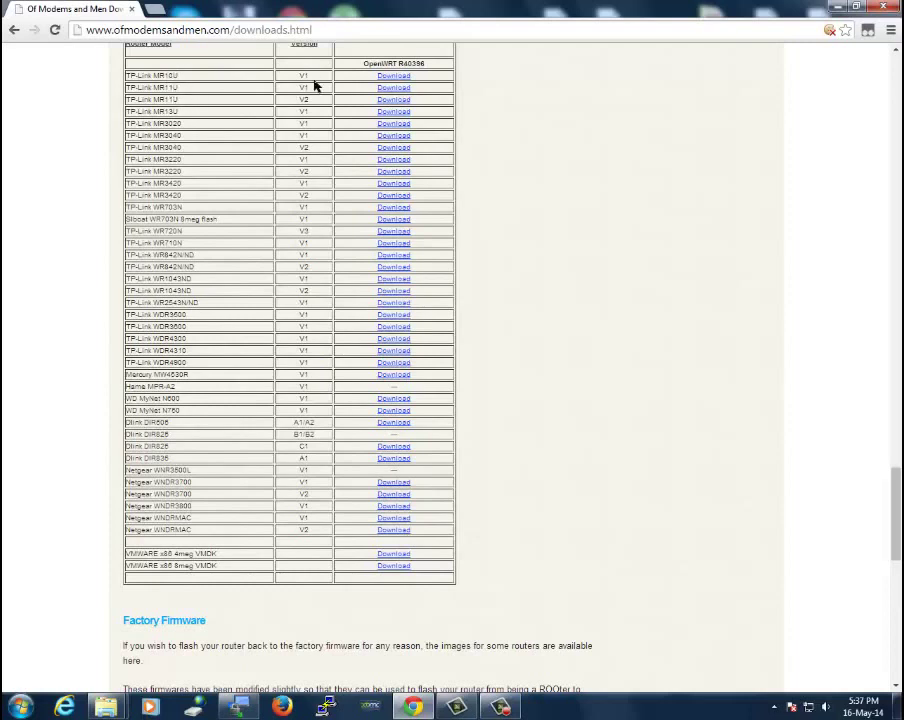
scroll(299, 95, up, 1)
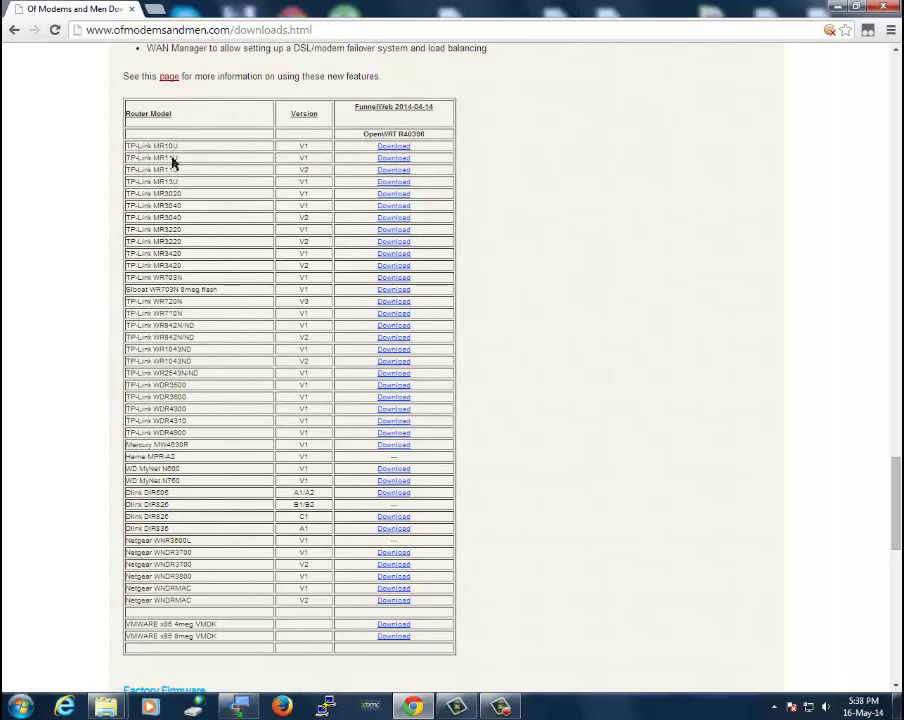
scroll(52, 295, down, 3)
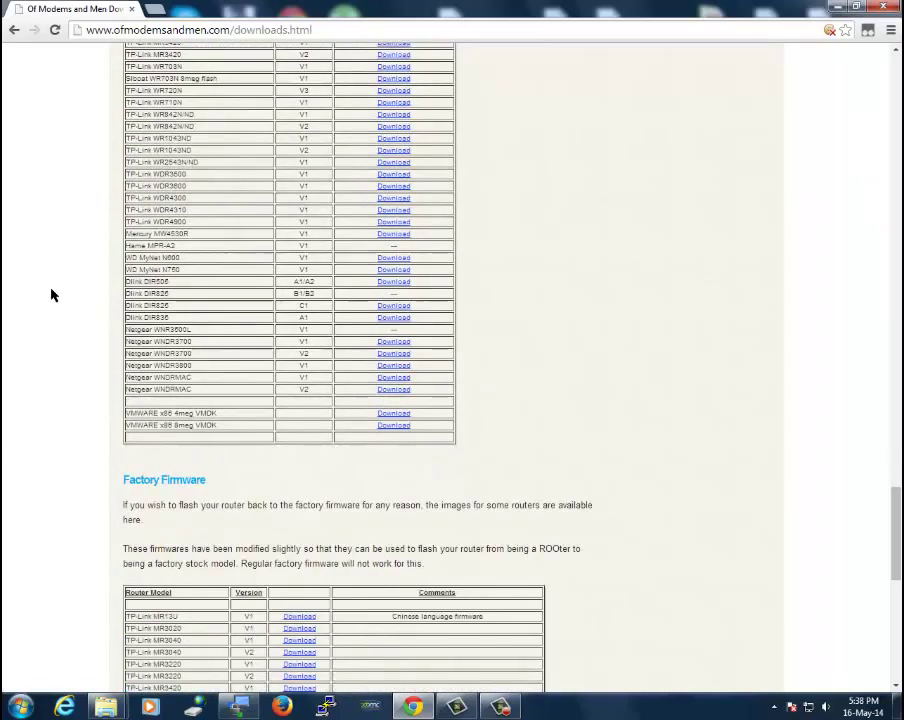
scroll(38, 372, down, 4)
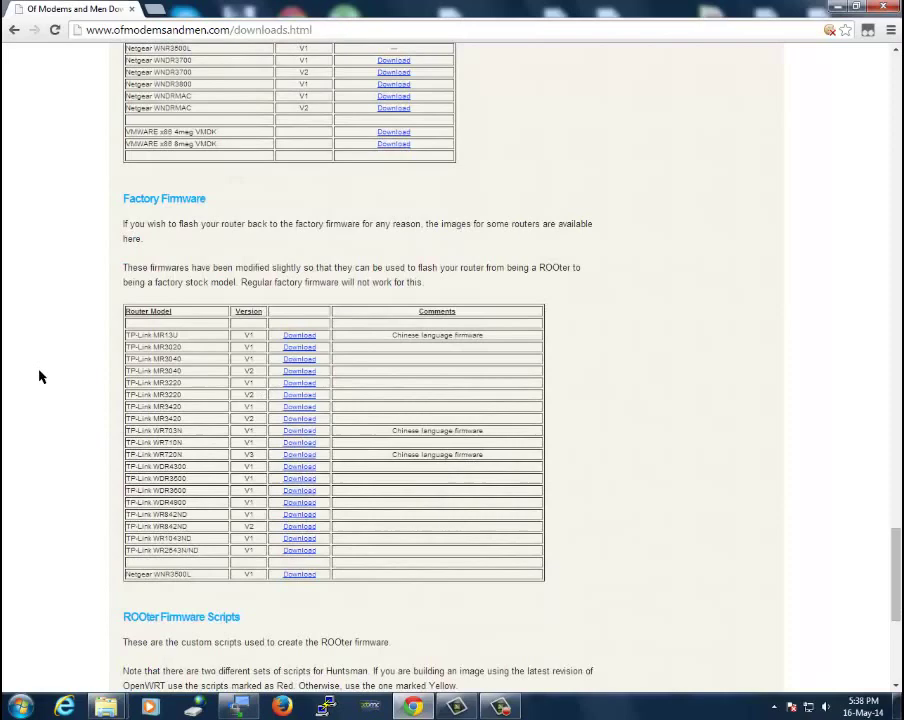
scroll(60, 486, down, 3)
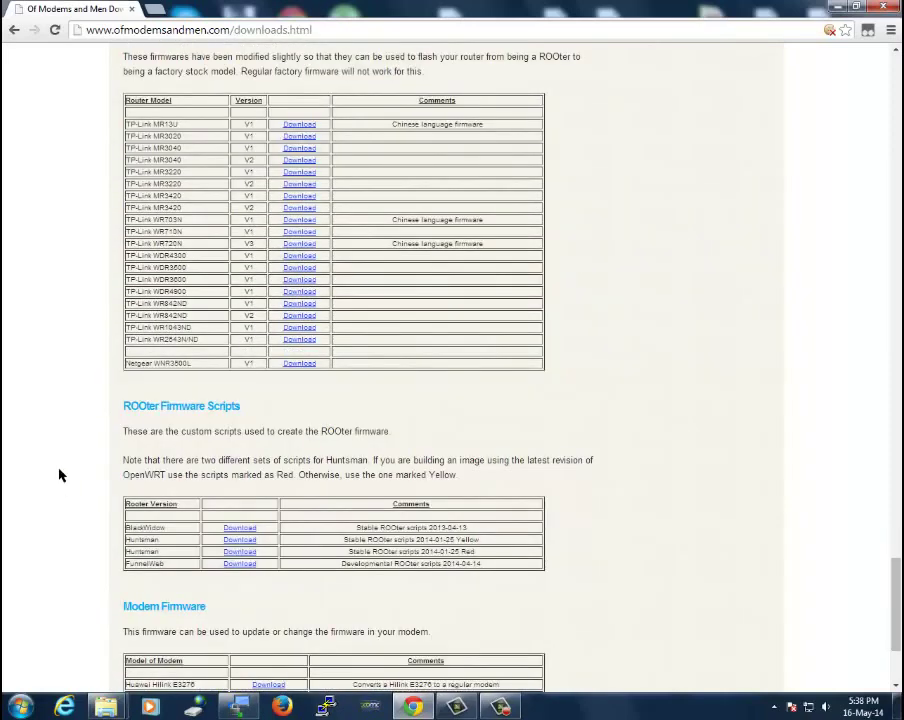
scroll(58, 474, down, 3)
scroll(58, 470, up, 8)
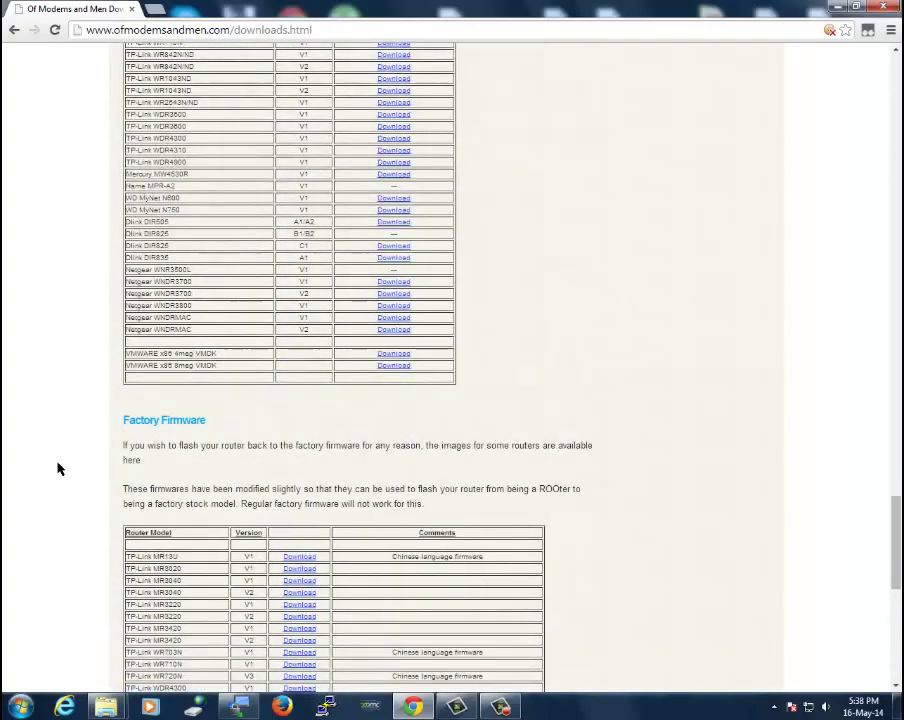
scroll(60, 458, up, 15)
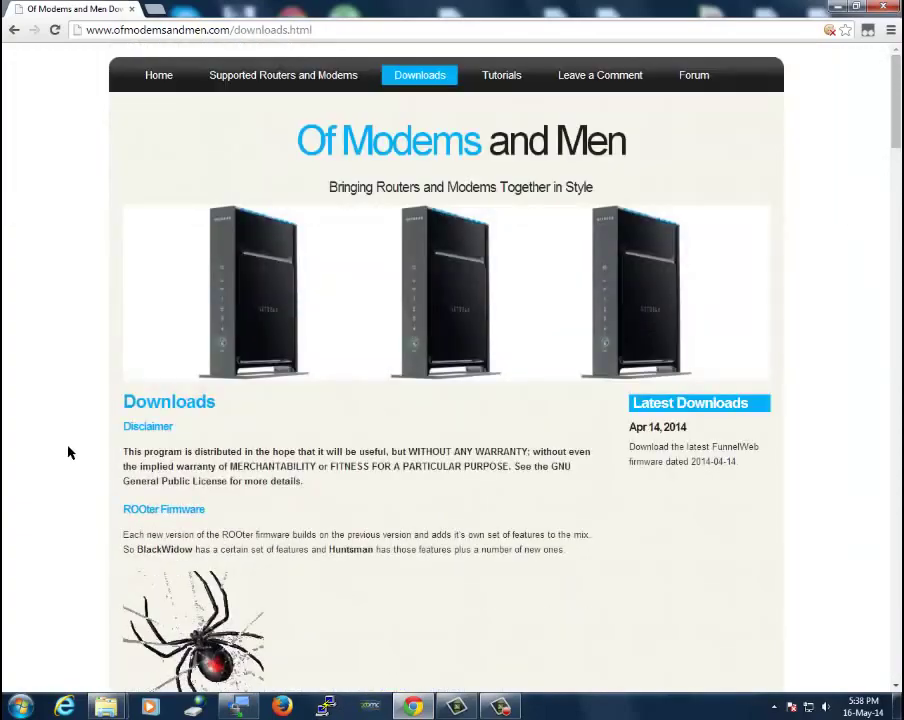
click(500, 78)
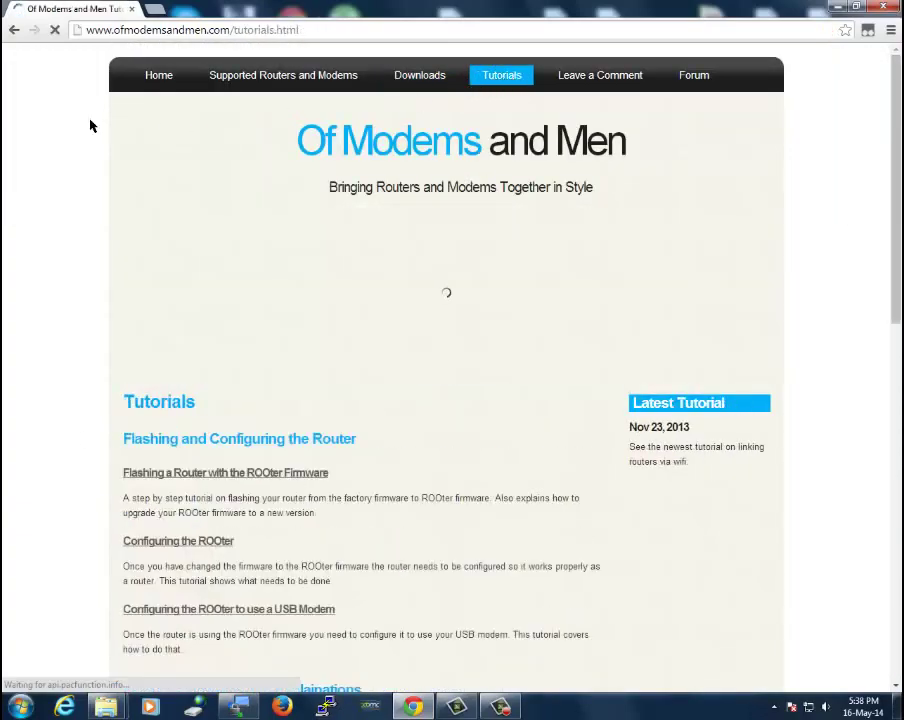
scroll(35, 148, down, 2)
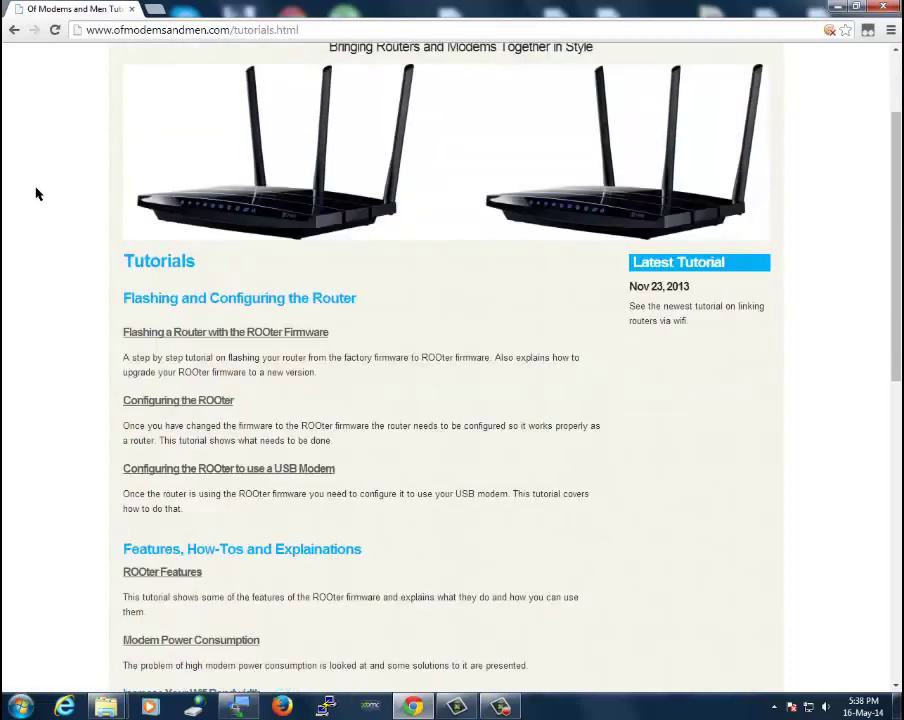
scroll(32, 205, down, 1)
scroll(31, 220, down, 1)
scroll(31, 220, down, 2)
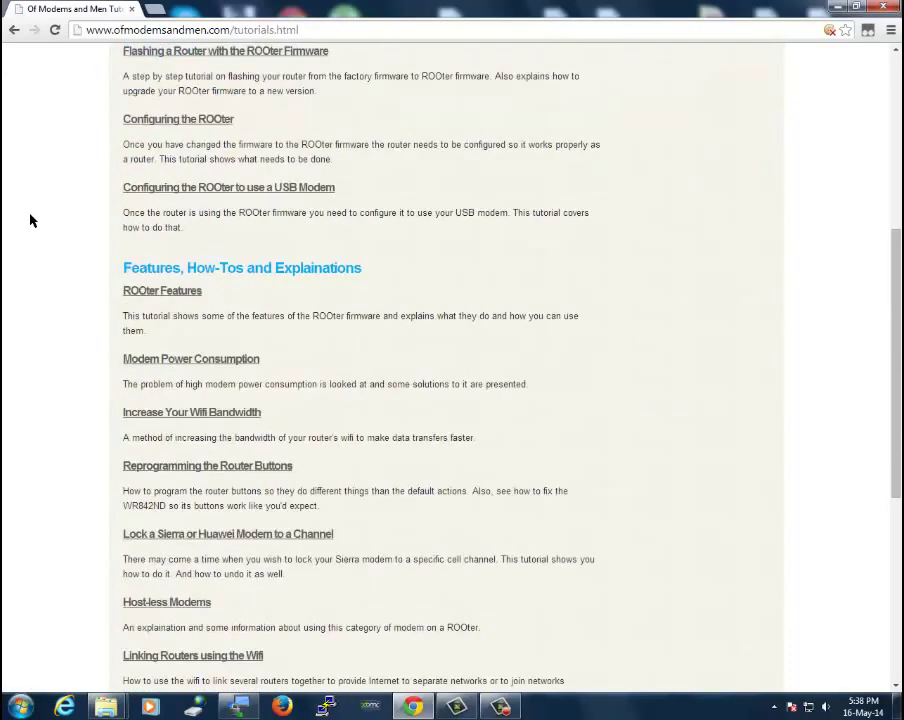
scroll(31, 220, down, 4)
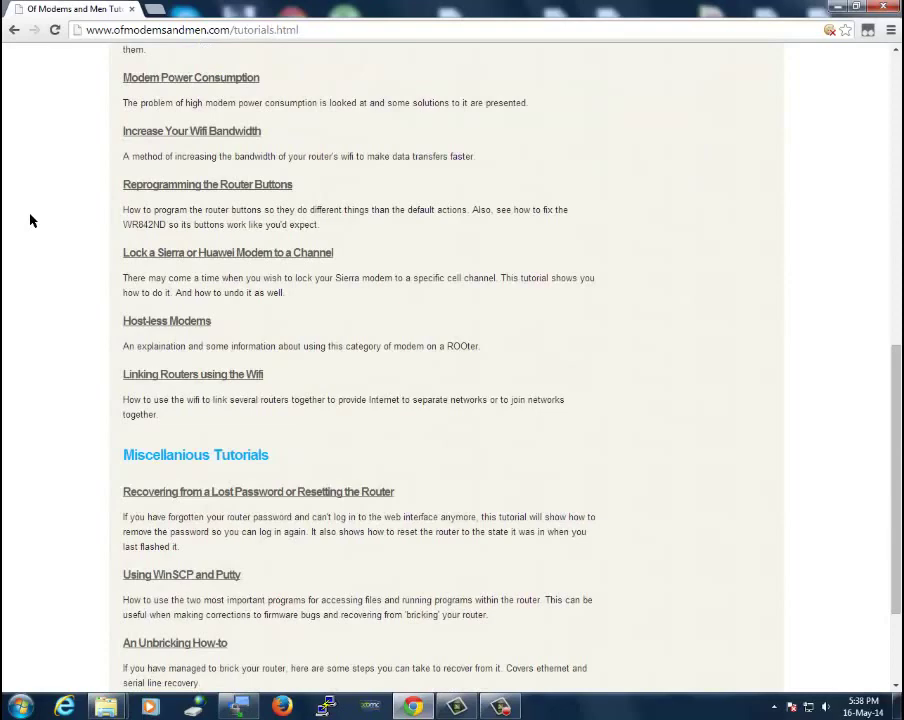
scroll(31, 220, down, 2)
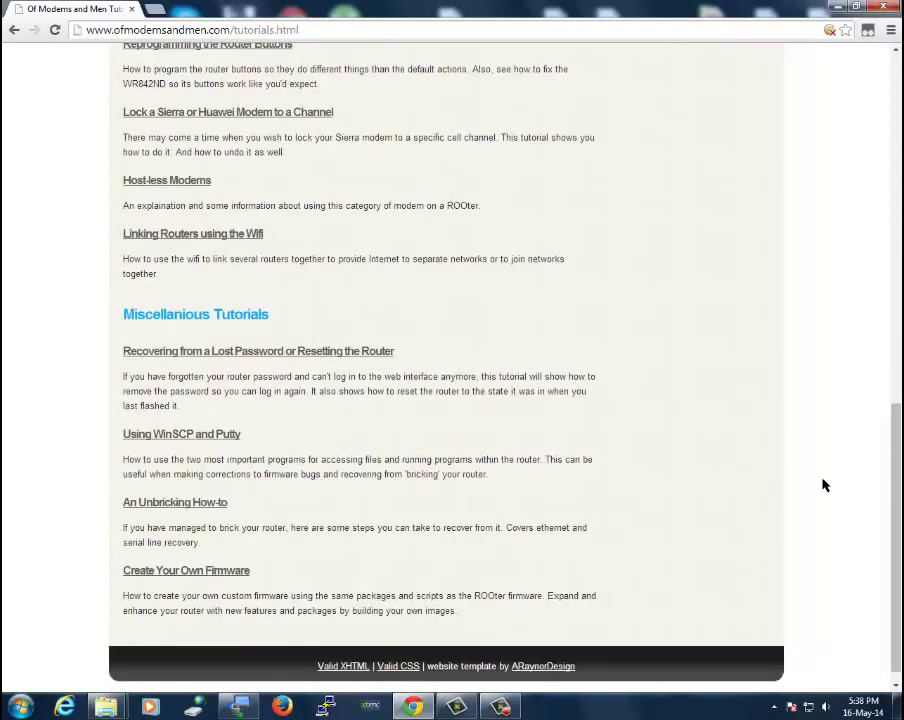
scroll(824, 490, up, 13)
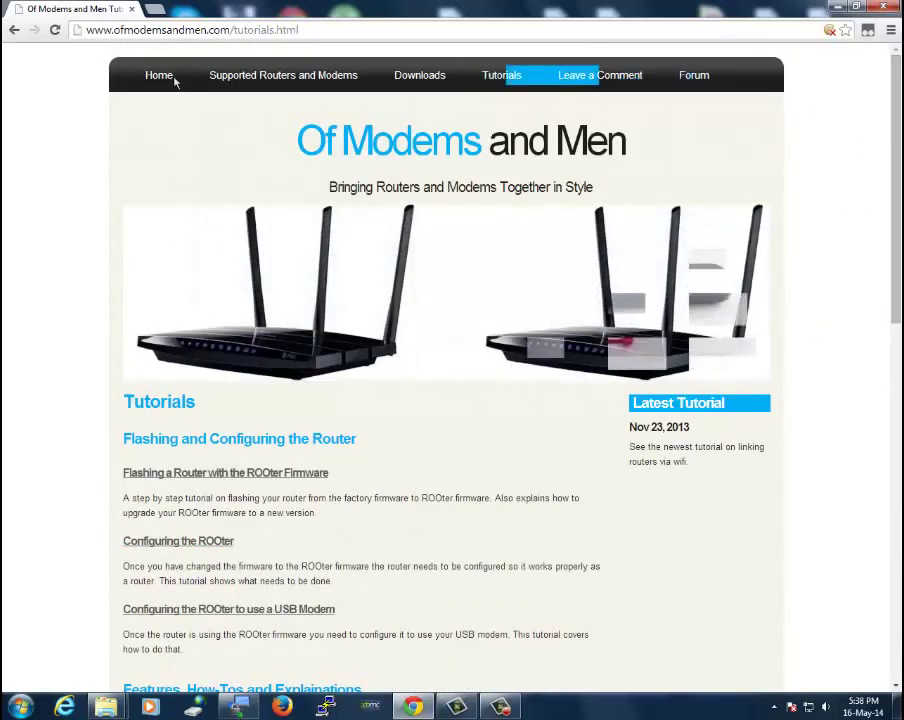
Replace the current address with 192.168.1.1 to load the ROOter login page
click(316, 30)
key(BackSpace)
text(192.168.1.1)
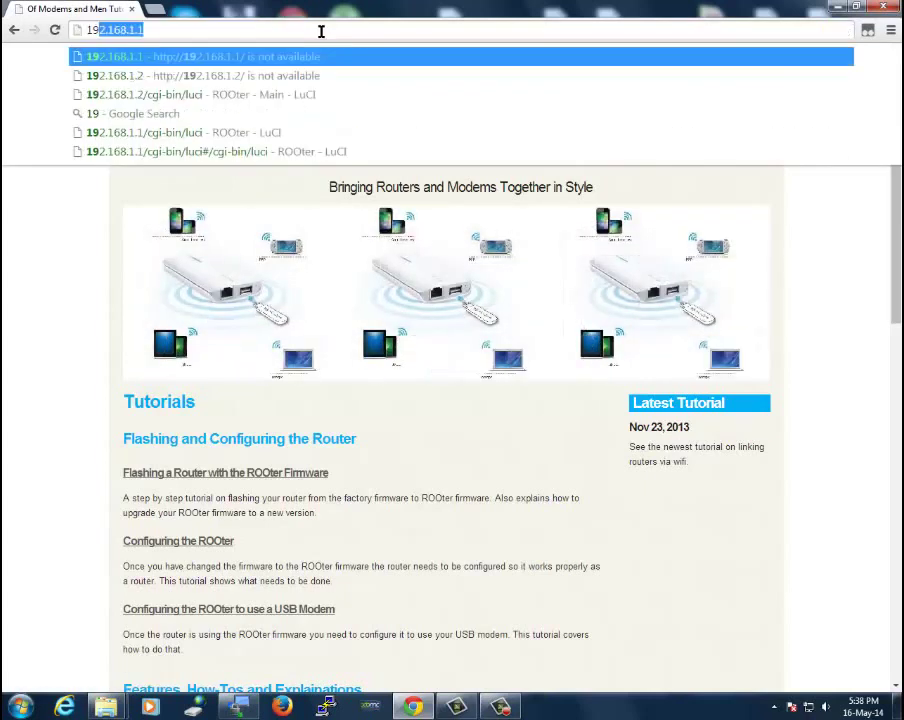
key(Return)
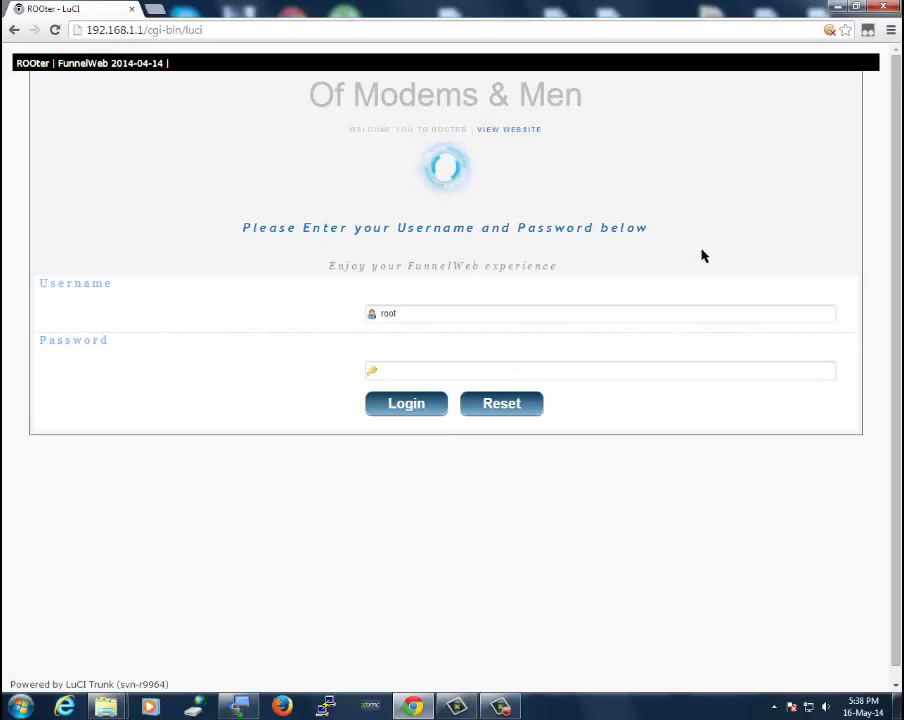
Enter the router password for user root and log in
click(414, 368)
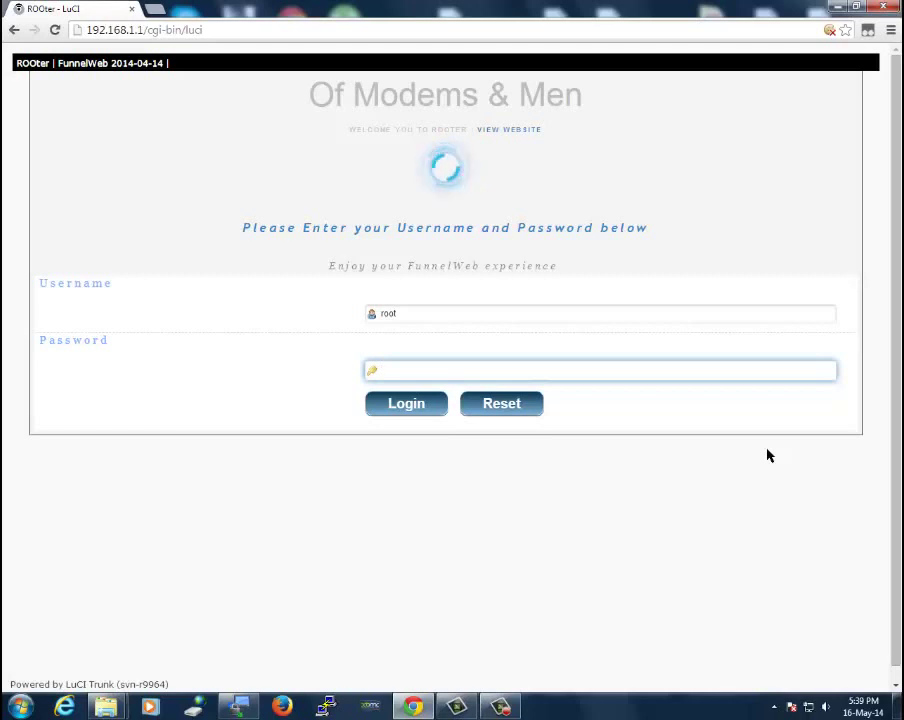
text(admin)
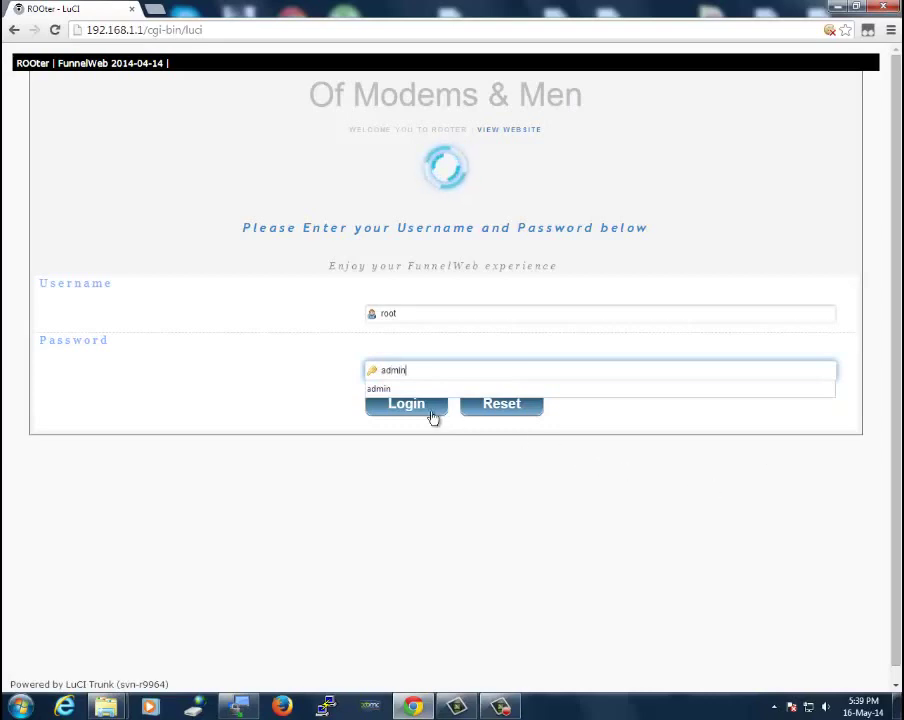
click(390, 397)
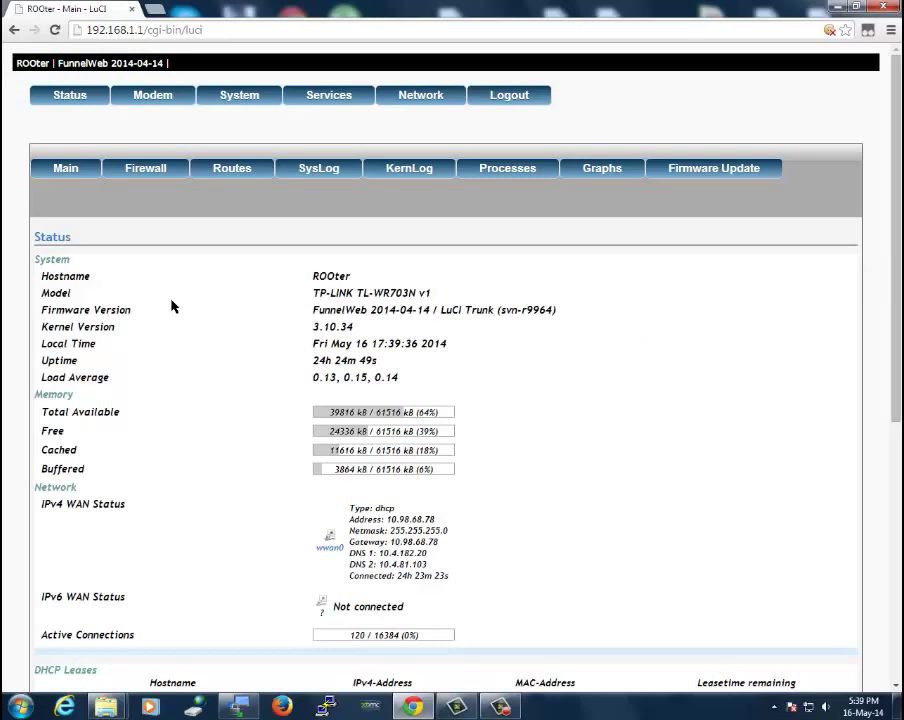
Scroll through the Status page's memory, network, four DHCP leases and three wireless stations, then back up
scroll(171, 306, down, 1)
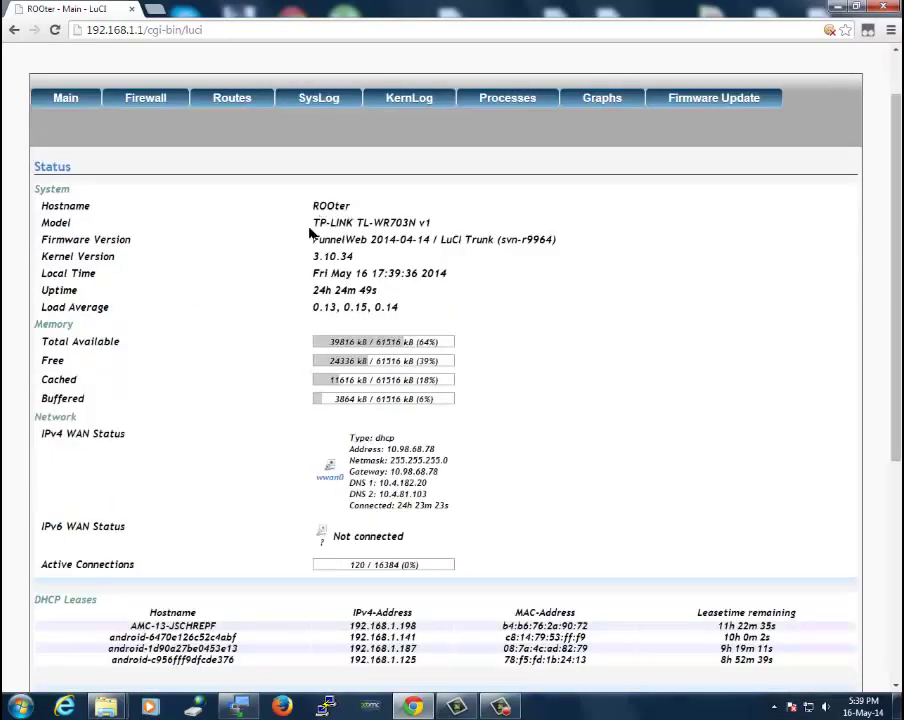
scroll(221, 374, down, 1)
scroll(221, 376, down, 1)
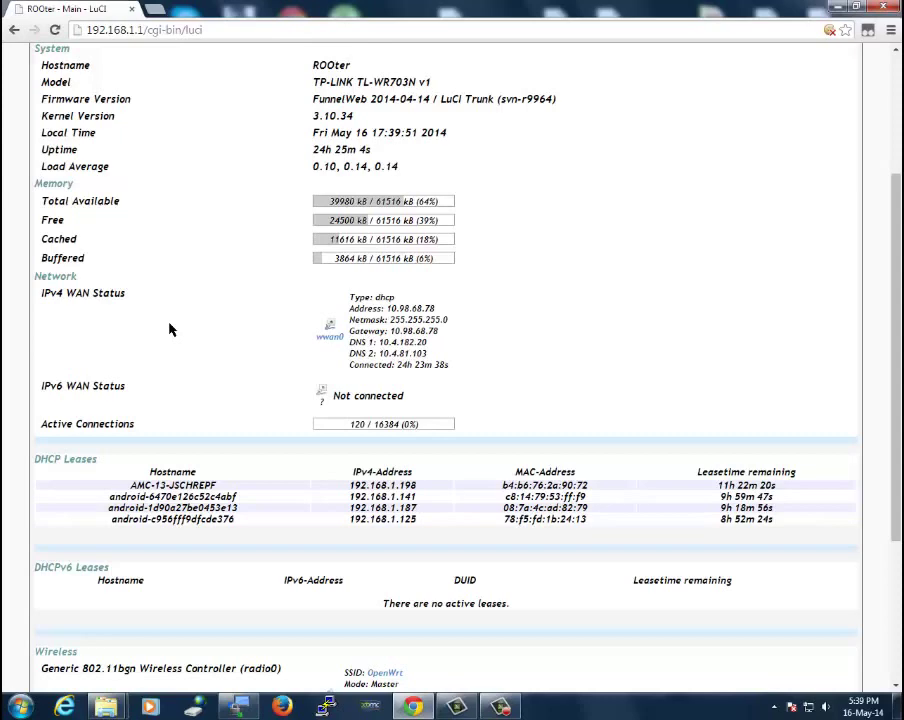
scroll(196, 328, down, 3)
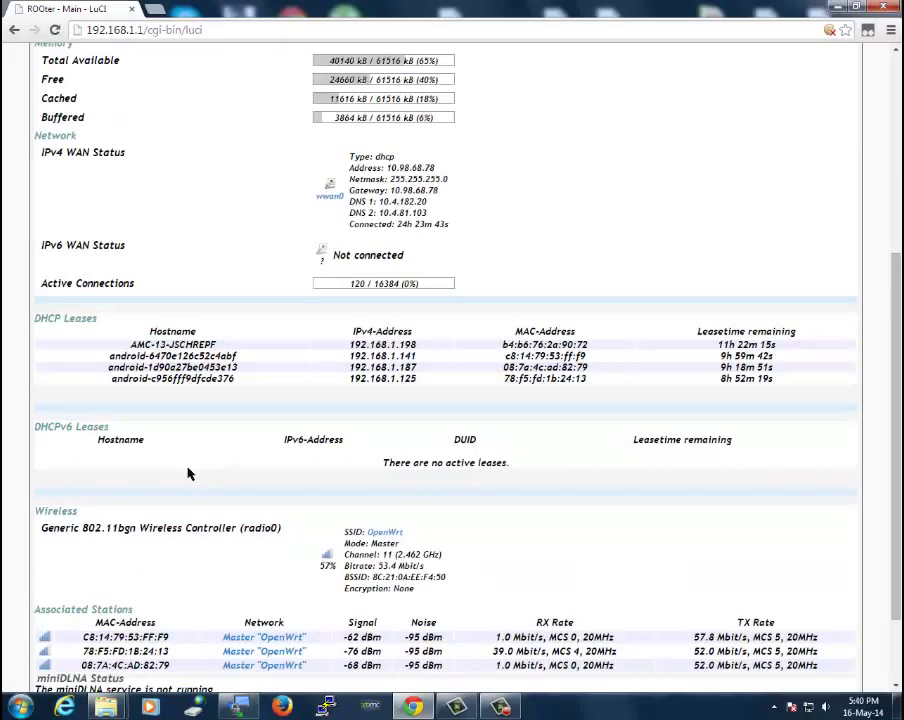
scroll(189, 473, down, 1)
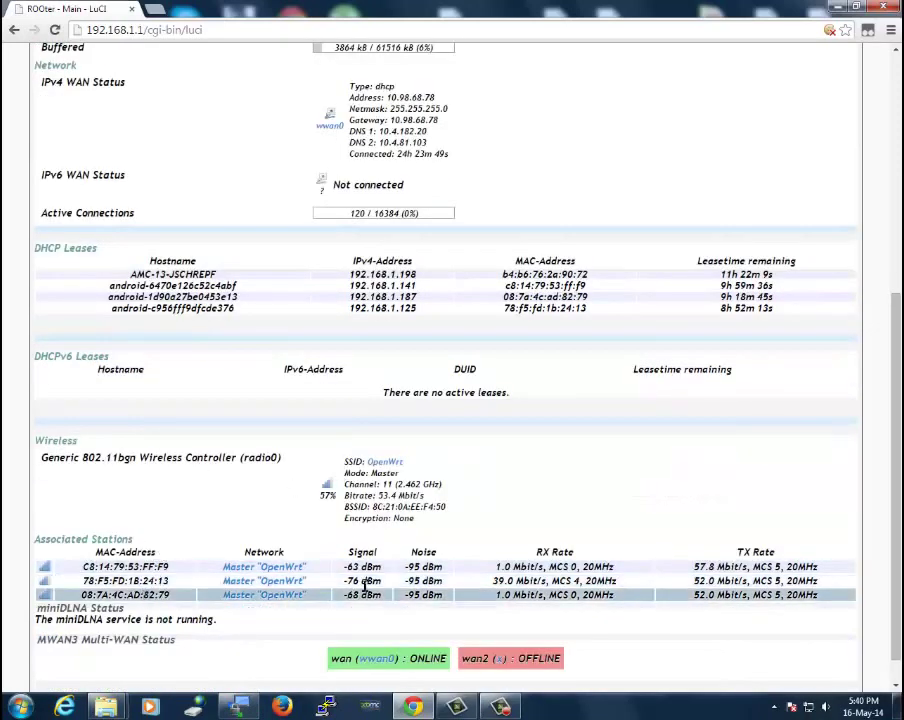
scroll(285, 591, down, 1)
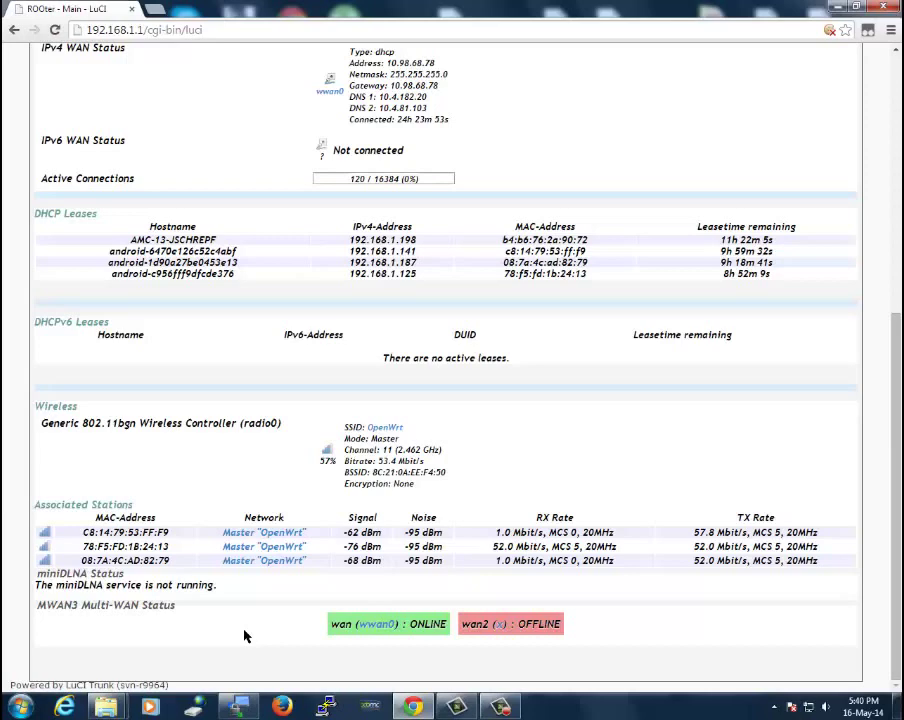
scroll(244, 634, up, 5)
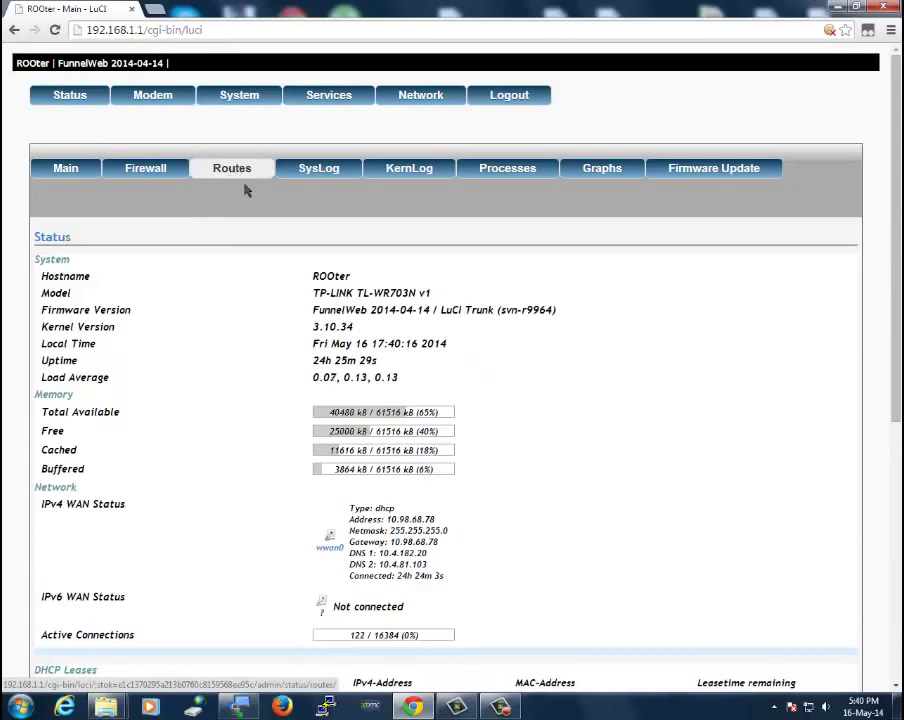
View the System Log, select its opening lines and inspect their context menu, then switch to KernLog
click(318, 170)
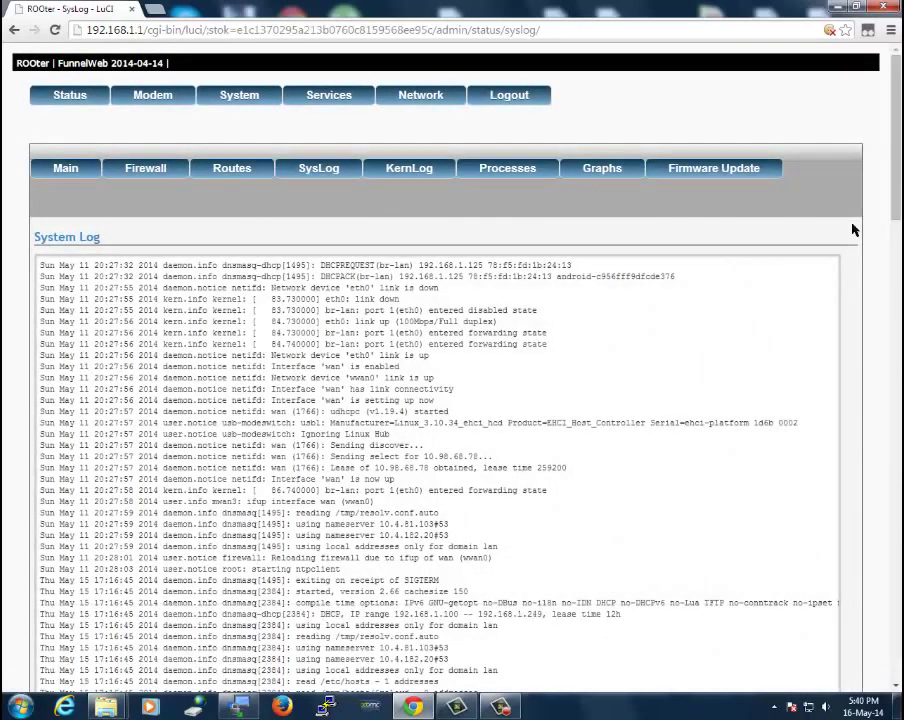
drag(898, 137, 898, 157)
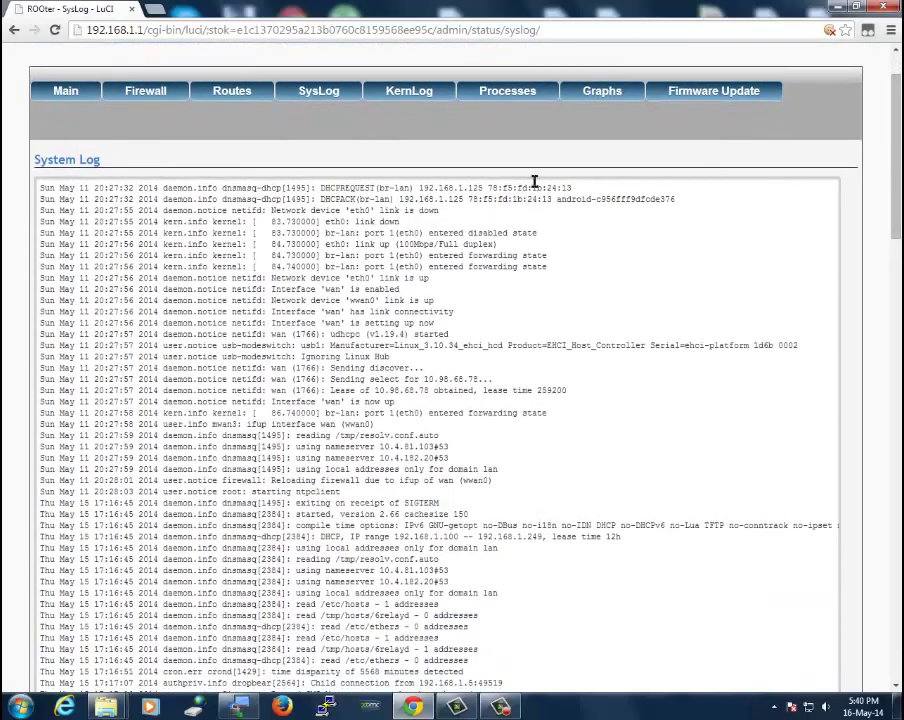
drag(40, 190, 502, 594)
right_click(400, 487)
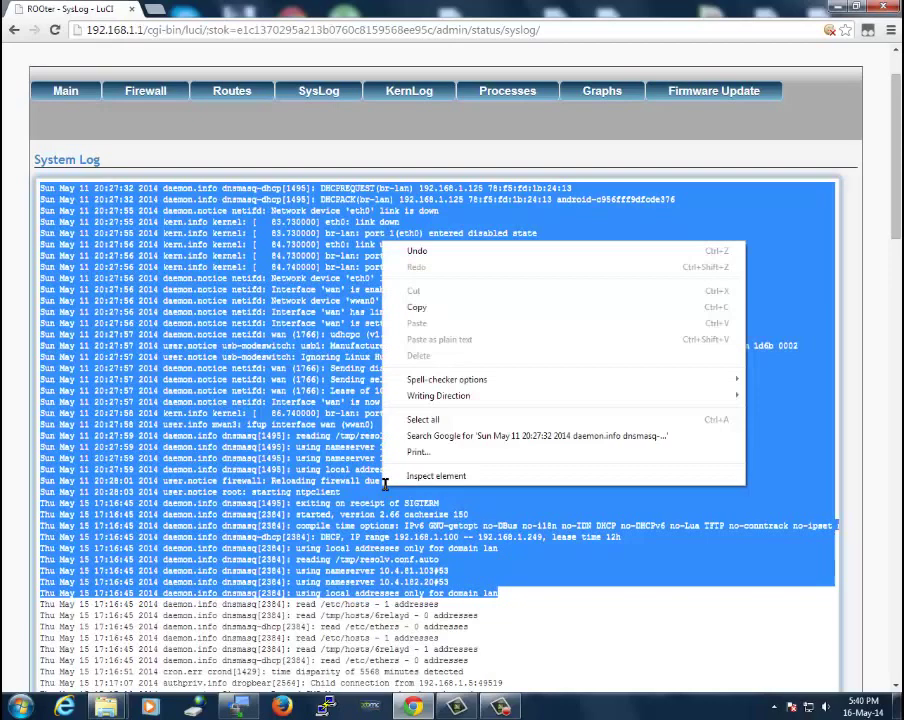
click(787, 202)
scroll(893, 200, up, 2)
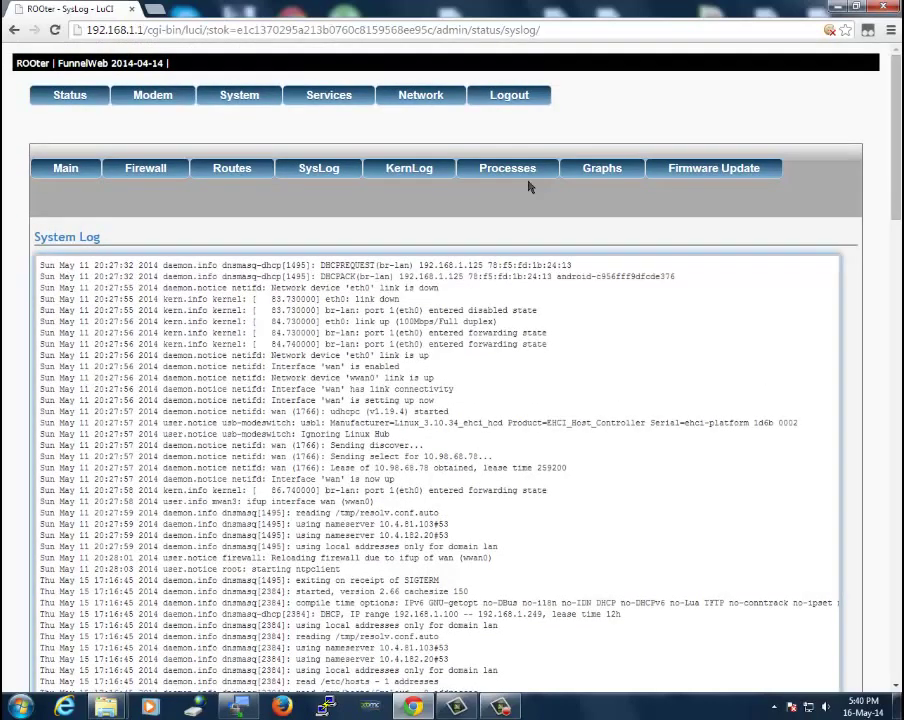
click(414, 170)
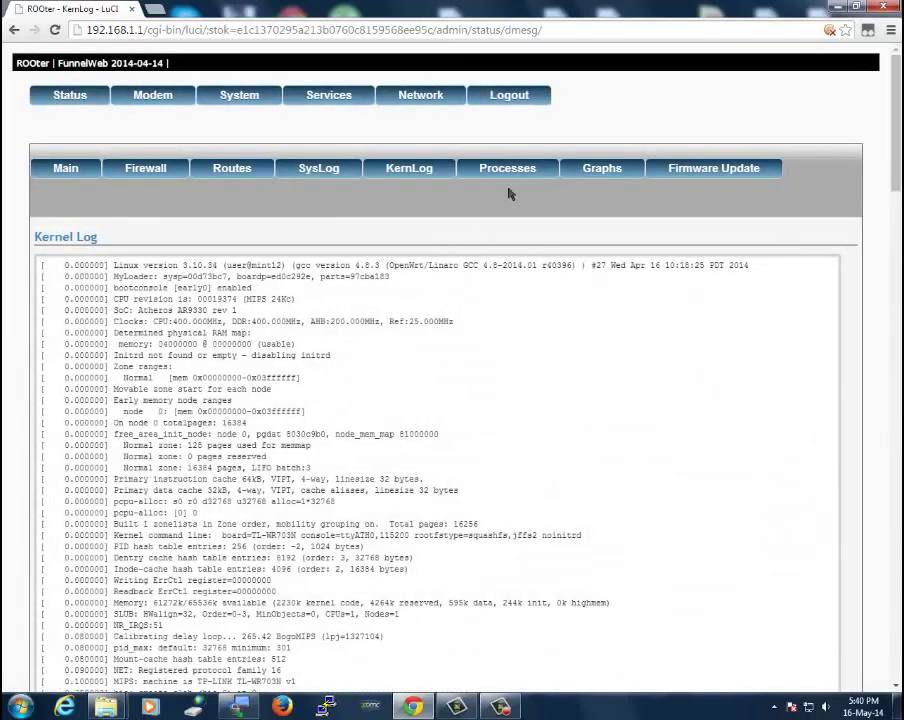
click(500, 175)
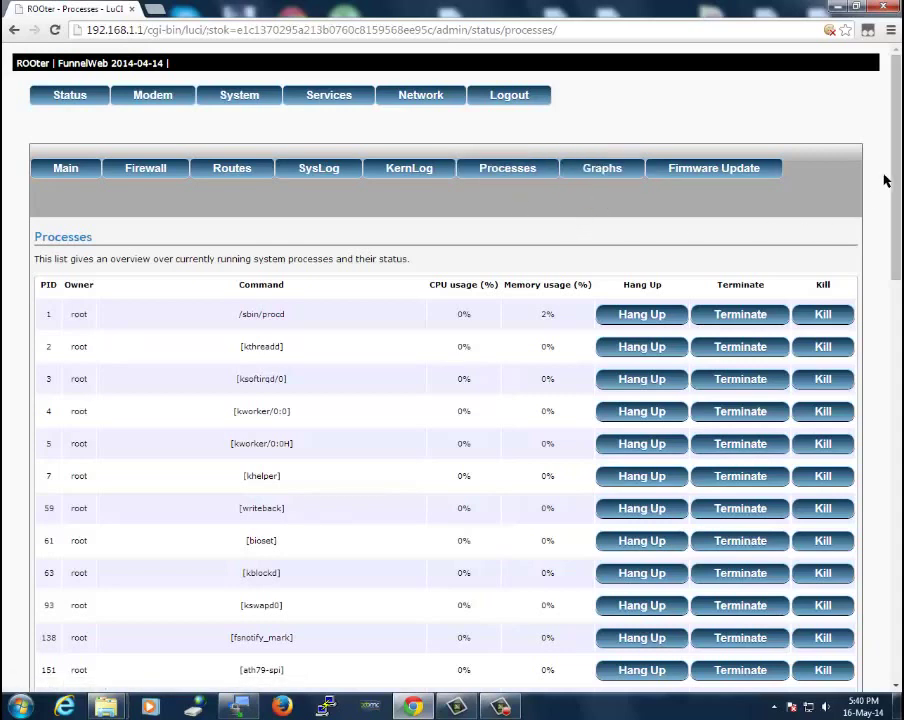
scroll(896, 176, down, 1)
drag(896, 176, 896, 246)
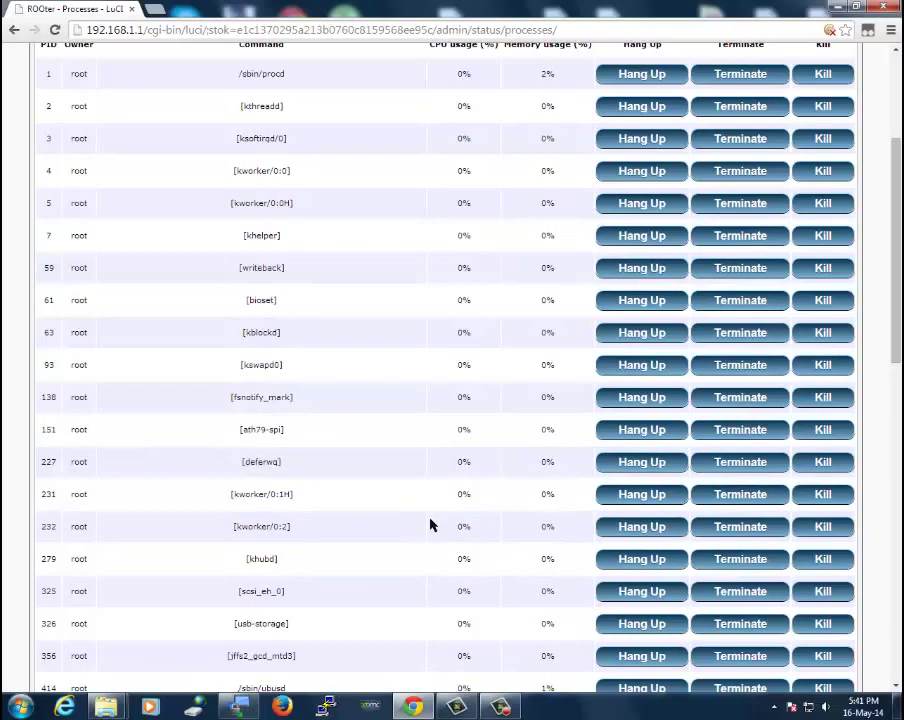
drag(893, 312, 893, 545)
scroll(898, 478, down, 3)
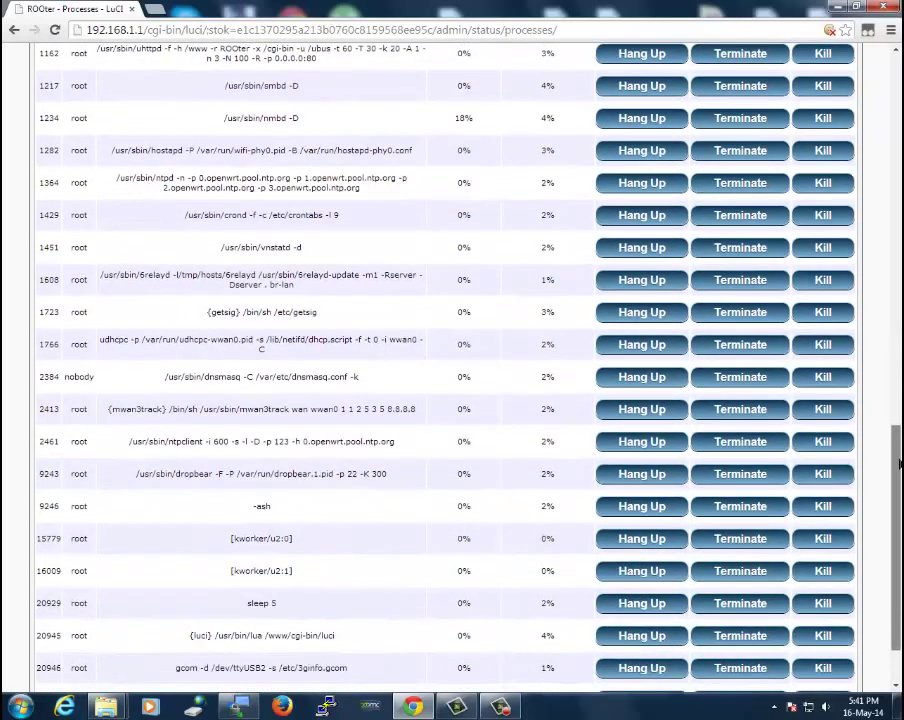
drag(899, 478, 899, 518)
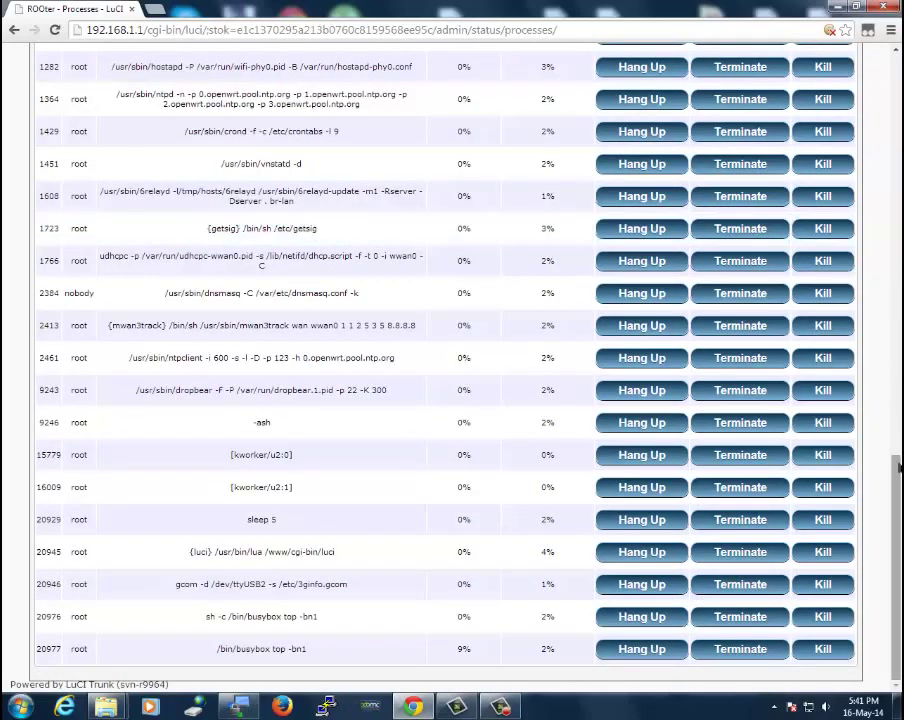
drag(897, 472, 889, 62)
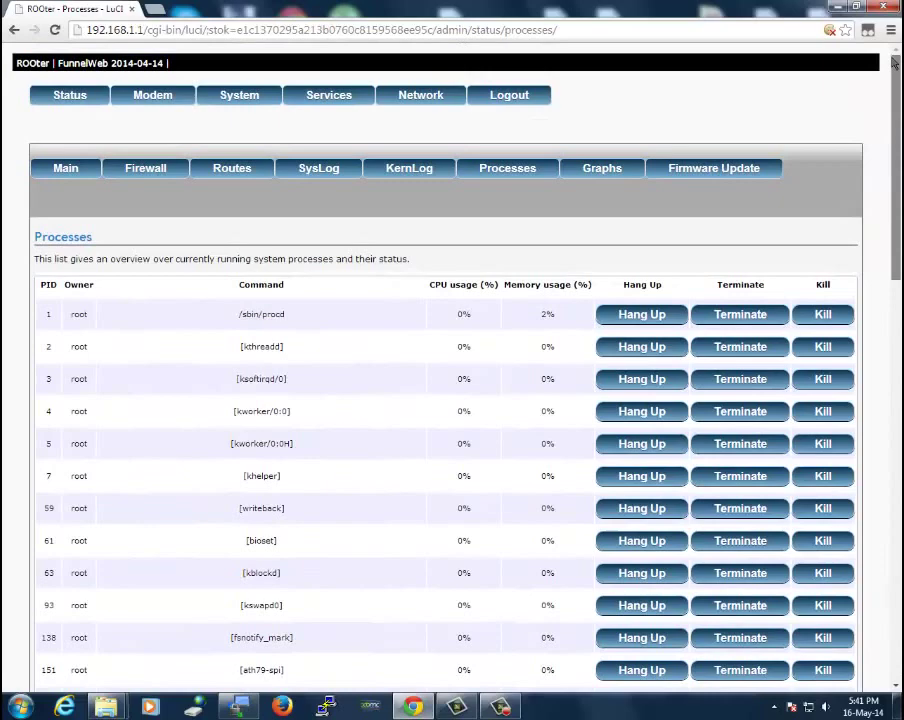
Show the Firmware Update page listing current firmware FunnelWeb 2014-04-14 and previous check Not Checked
click(698, 175)
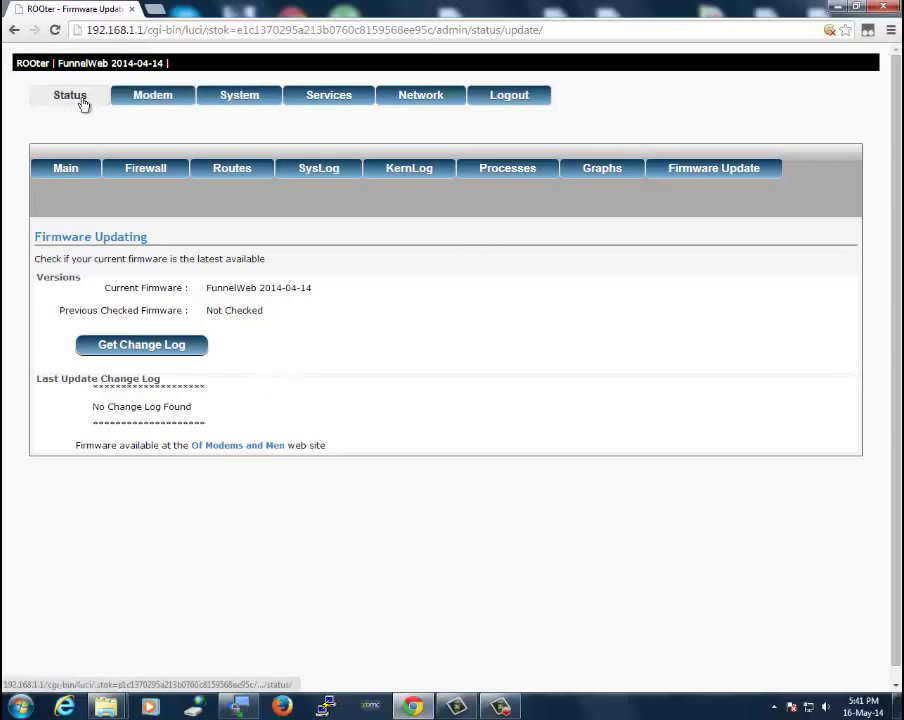
Open the Modem Connection settings and inspect the APN telstra.internet field without changing it
click(155, 97)
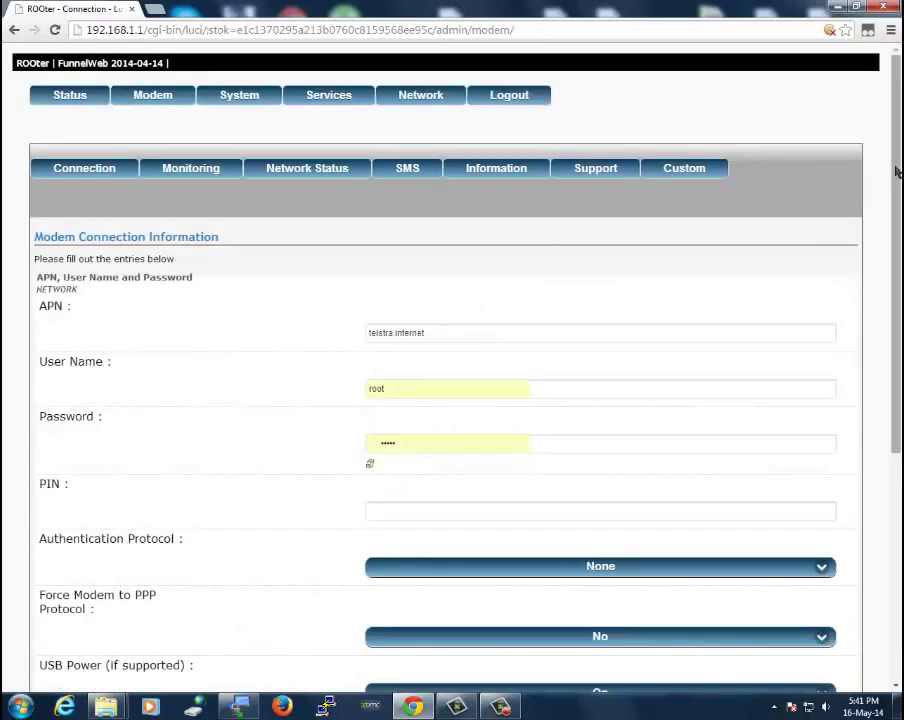
scroll(285, 225, down, 2)
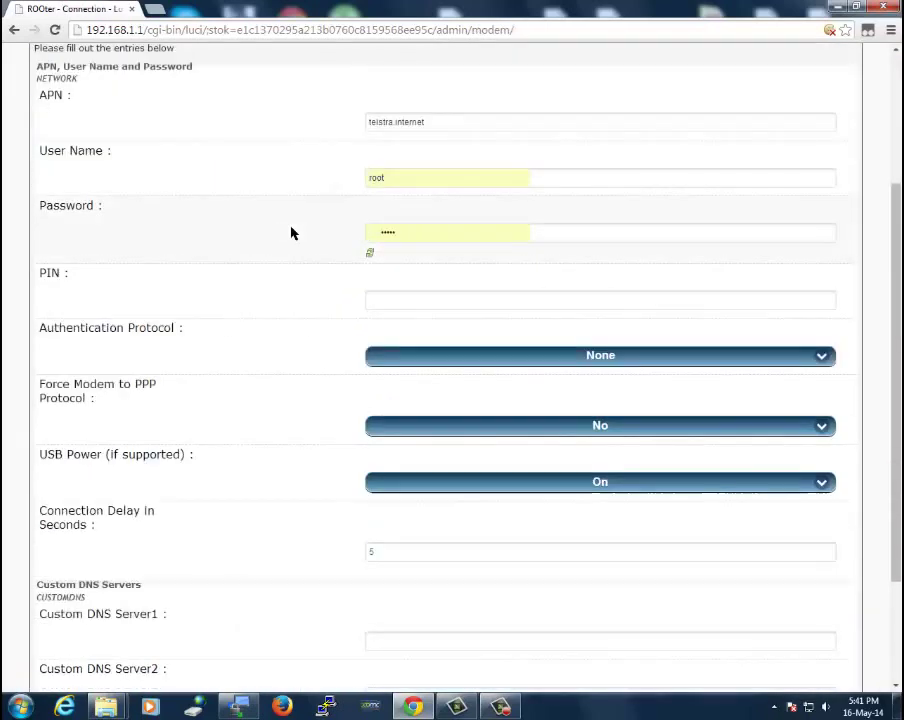
scroll(216, 240, up, 2)
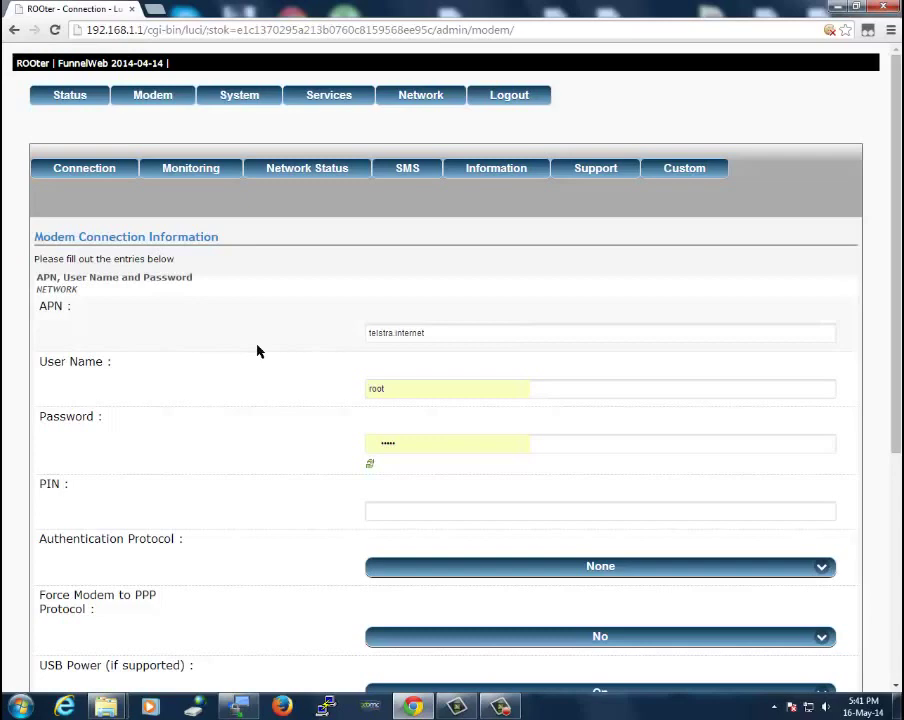
click(469, 335)
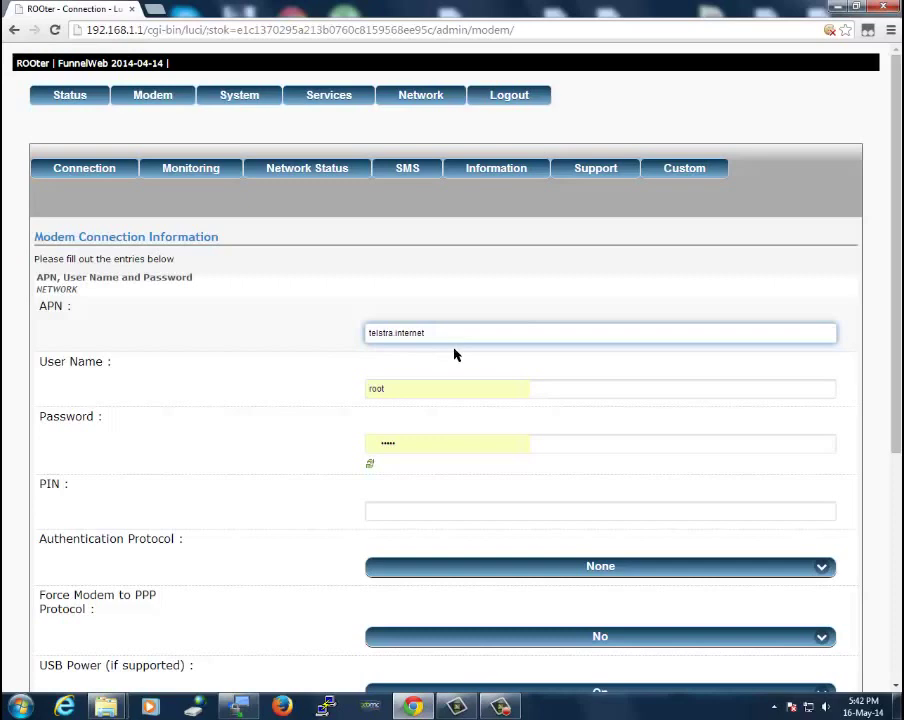
click(316, 396)
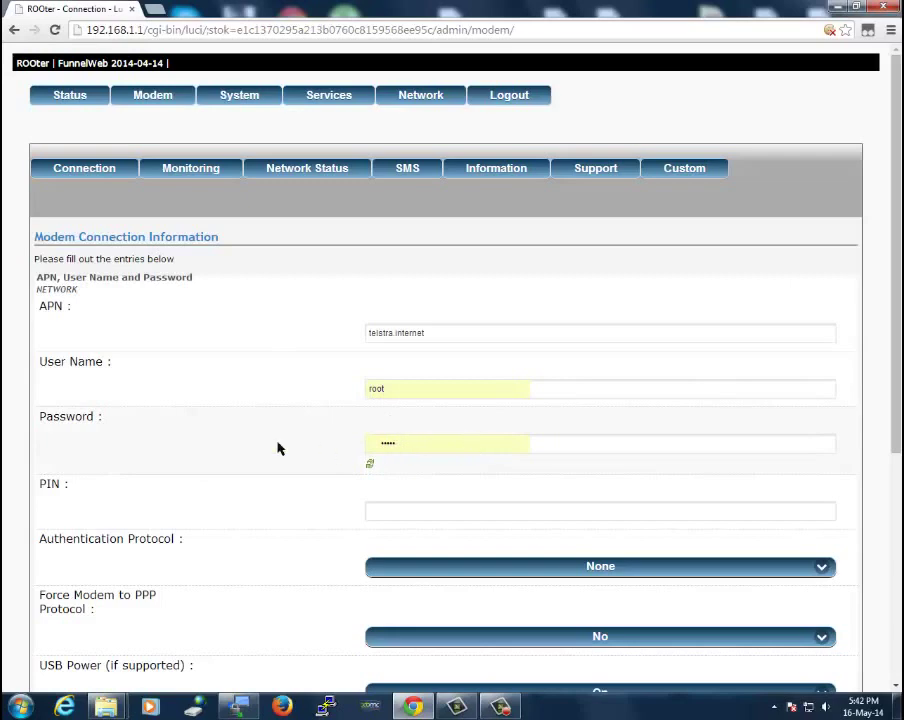
View the Authentication Protocol choices and enter then remove a custom 8.8.8.8 DNS server, leaving settings unchanged
scroll(279, 449, down, 1)
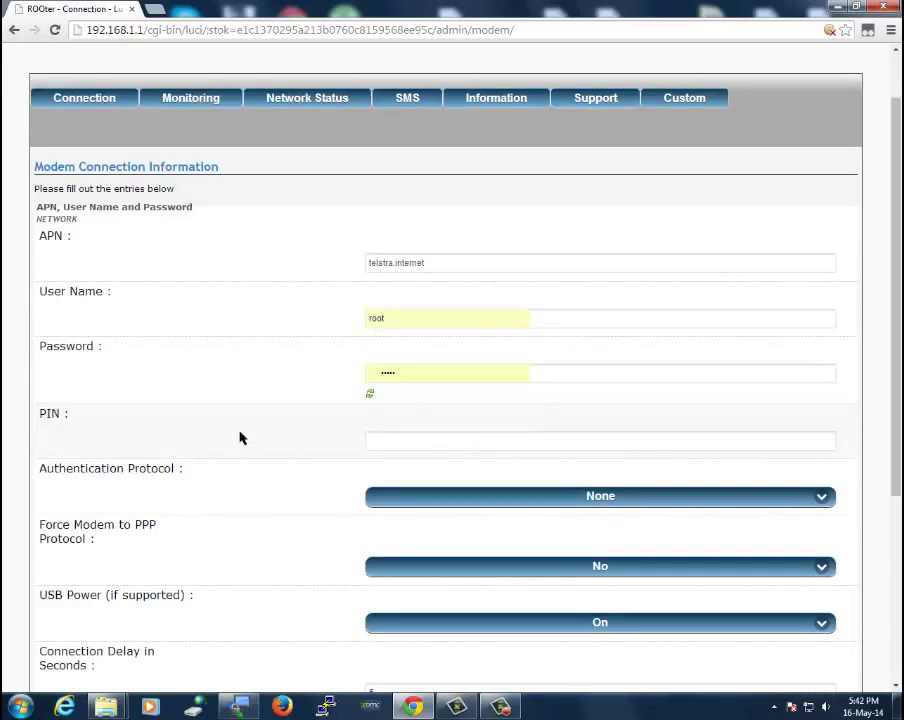
scroll(240, 422, down, 1)
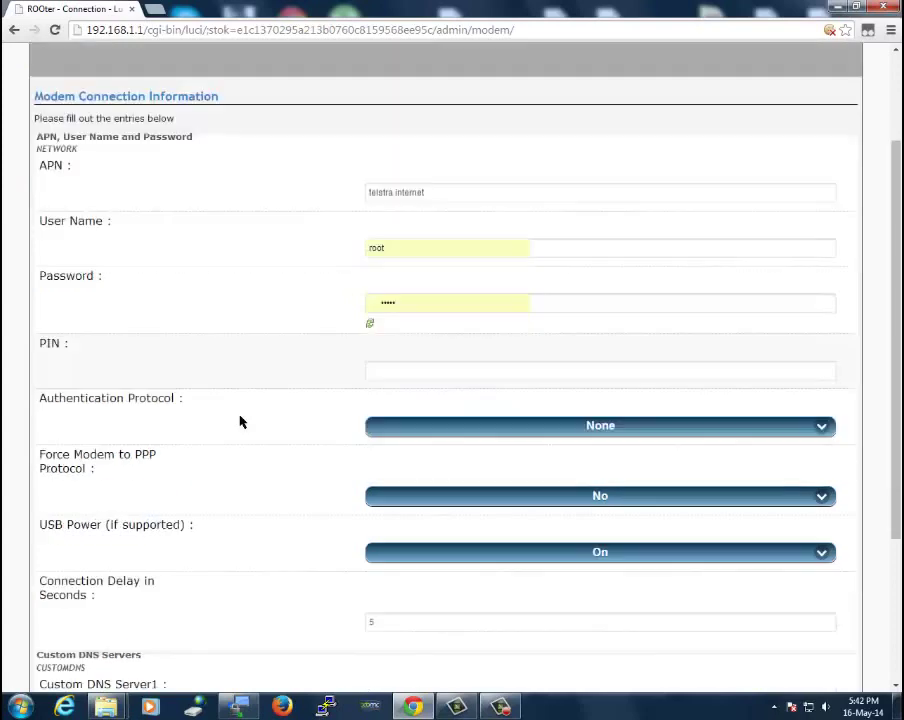
click(820, 429)
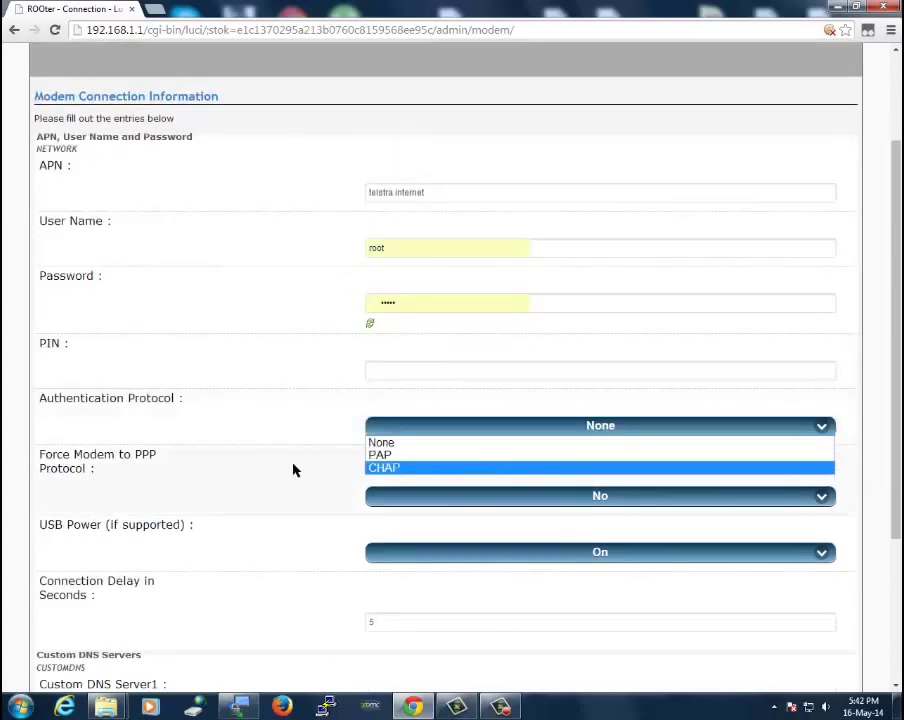
scroll(258, 470, down, 2)
scroll(258, 470, down, 1)
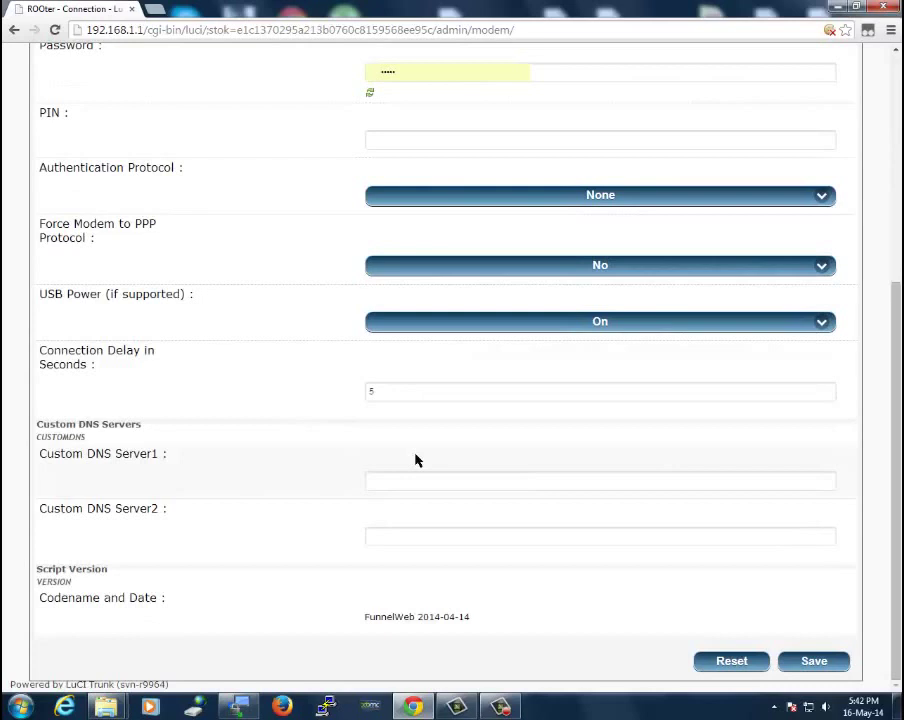
click(409, 482)
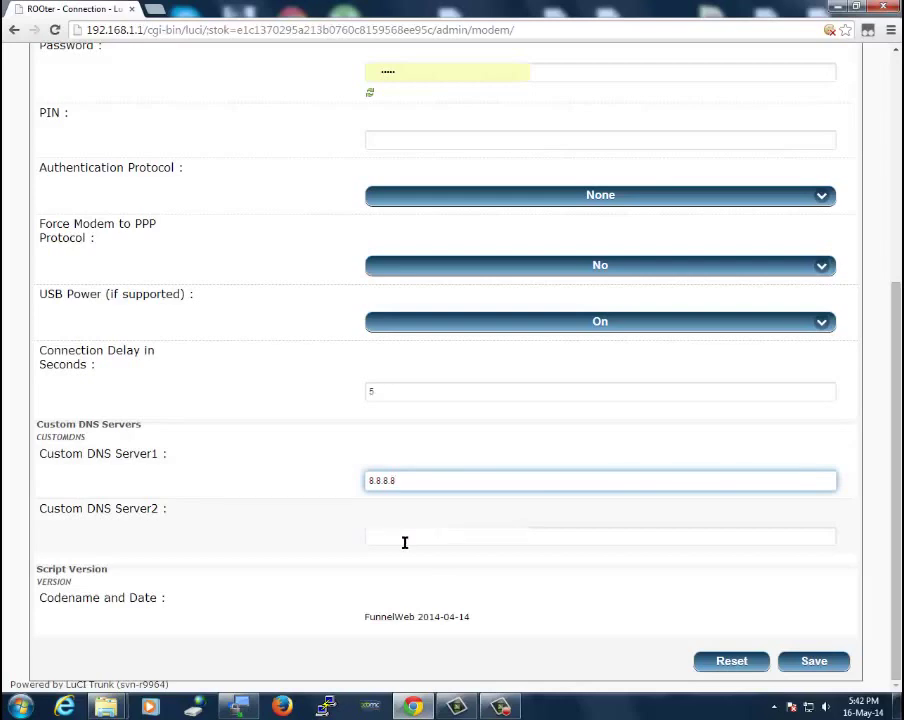
scroll(895, 440, up, 2)
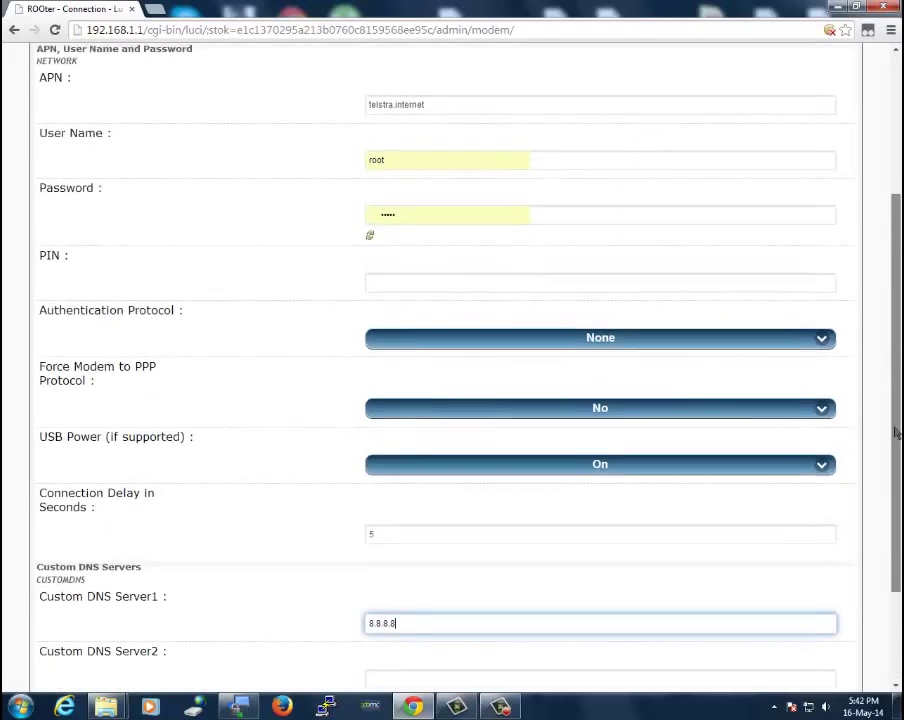
scroll(895, 432, down, 2)
key(BackSpace)
key(BackSpace)
key(BackSpace)
key(BackSpace)
key(BackSpace)
key(BackSpace)
key(BackSpace)
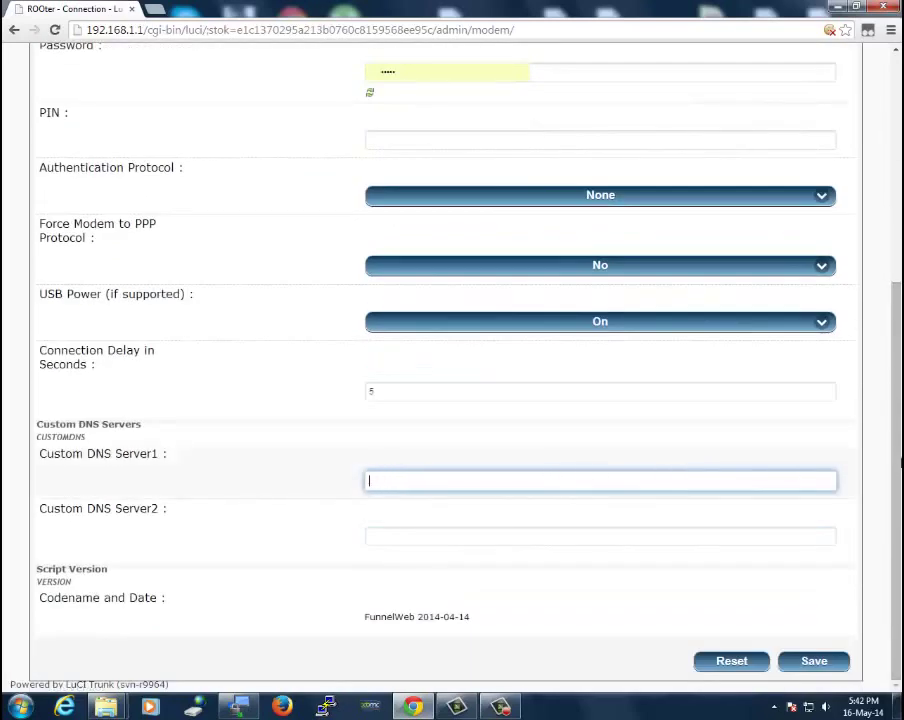
scroll(895, 432, up, 5)
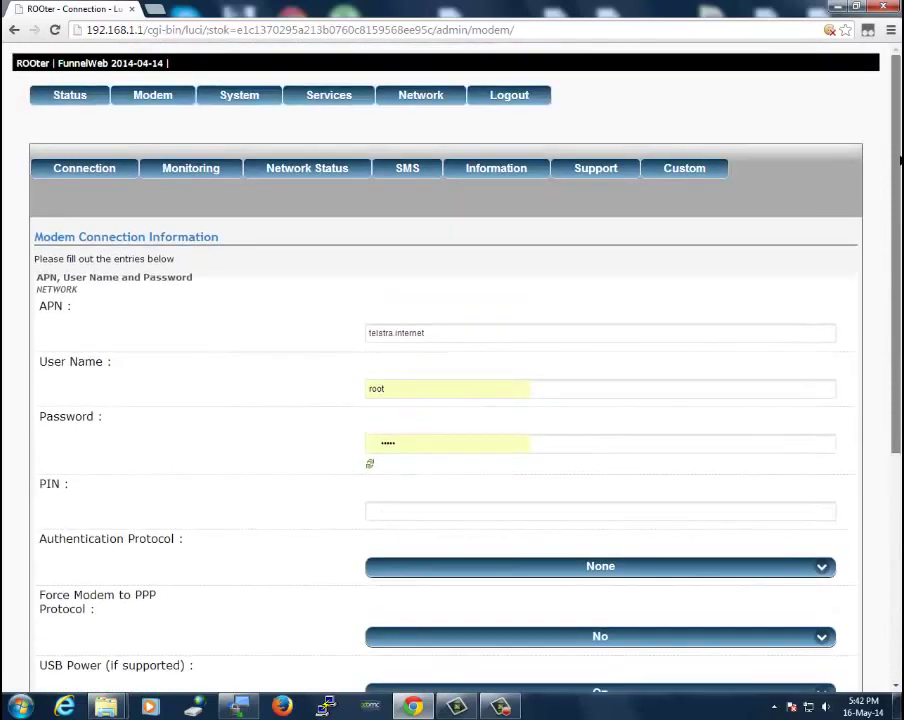
Check Modem Connection Monitoring, leaving Continuous Ping Disabled, then move to SMS Messaging
click(195, 174)
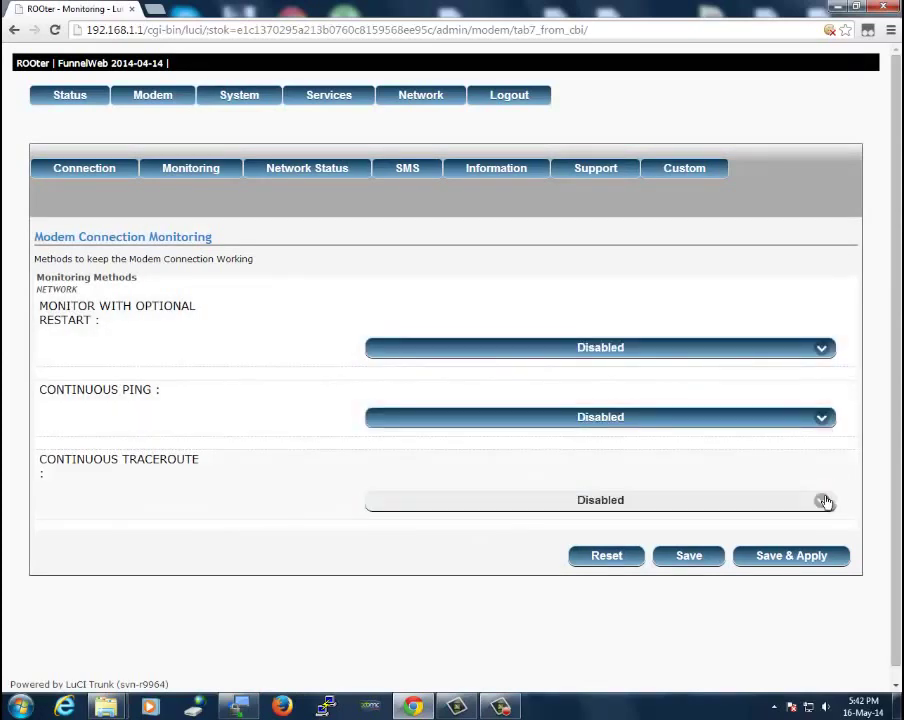
click(821, 426)
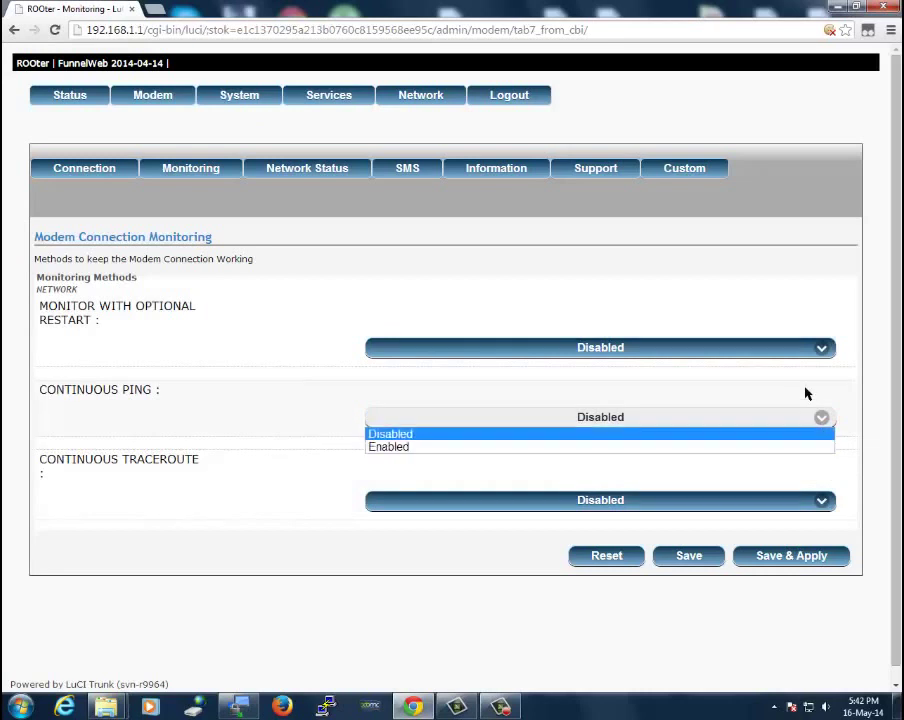
click(843, 311)
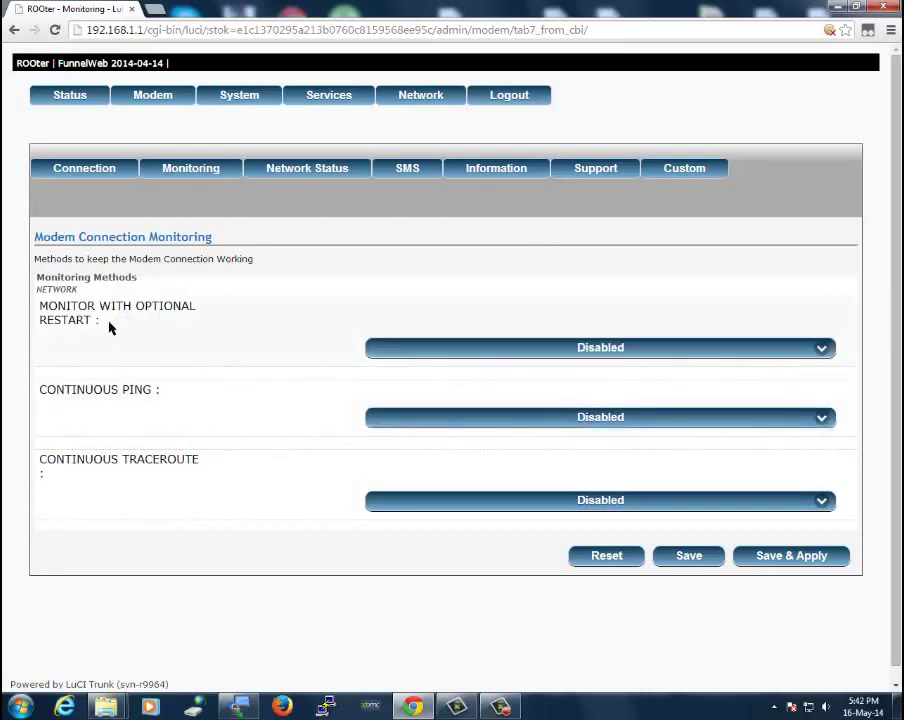
click(390, 175)
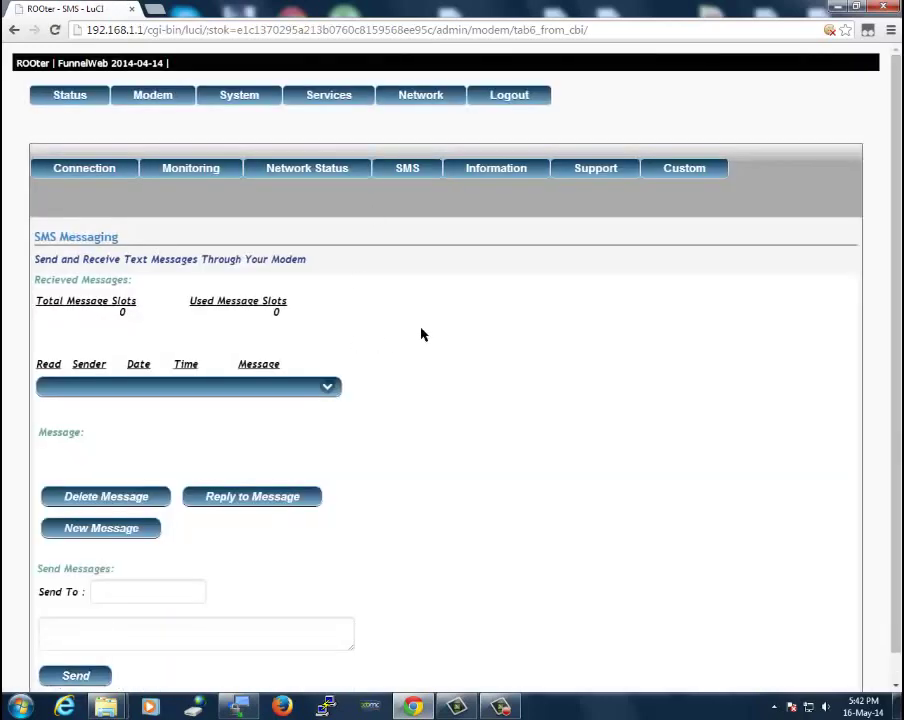
Expand the inbox and read the 14-04-24 09:20:52 Telstra missed-call message
scroll(446, 316, down, 1)
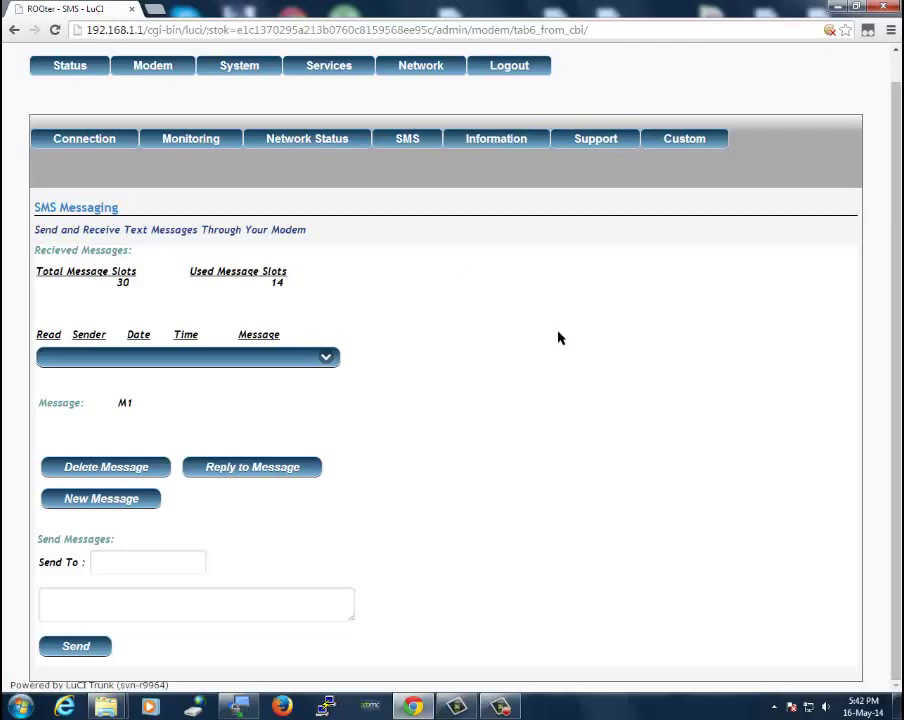
scroll(484, 256, up, 1)
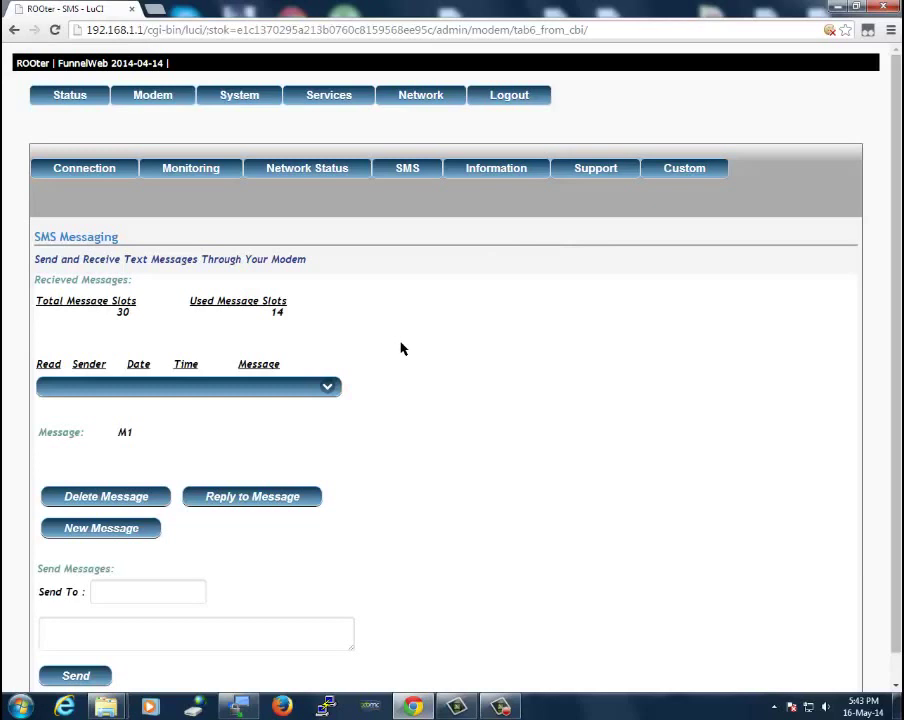
click(331, 394)
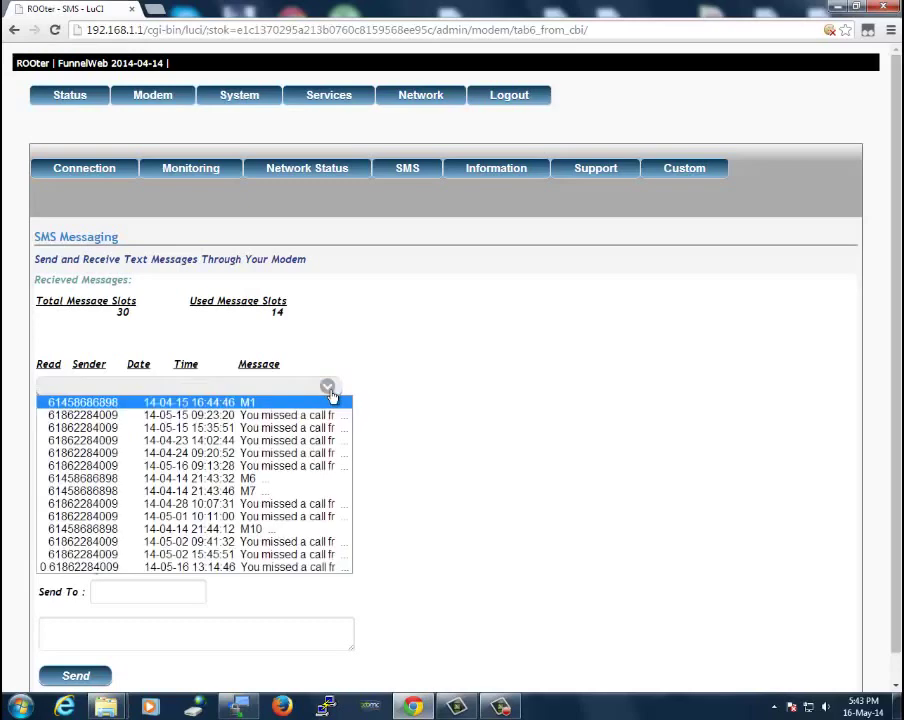
scroll(454, 395, down, 1)
click(327, 358)
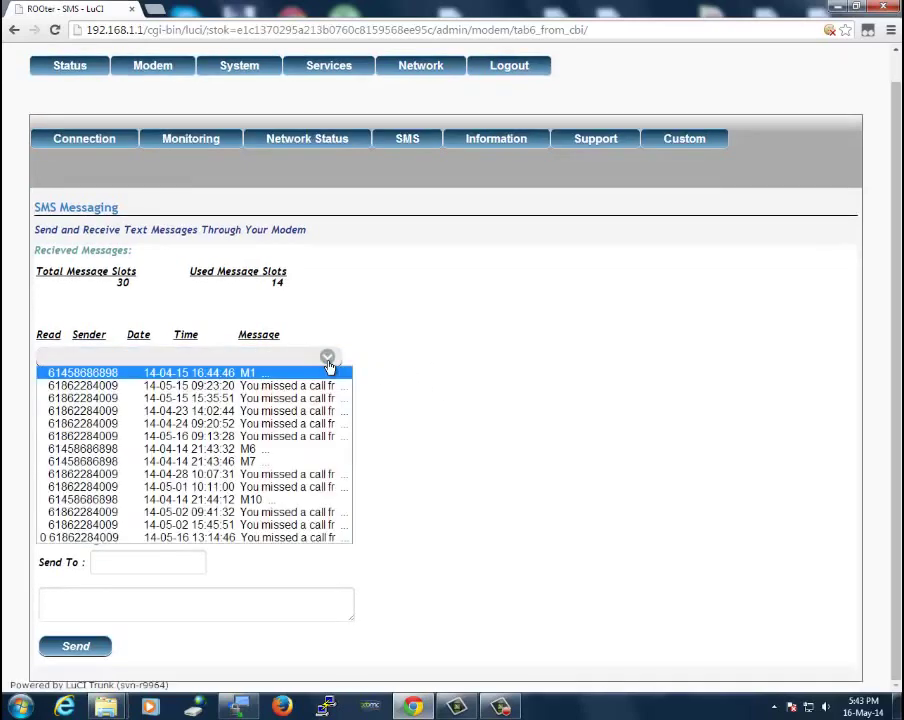
click(280, 406)
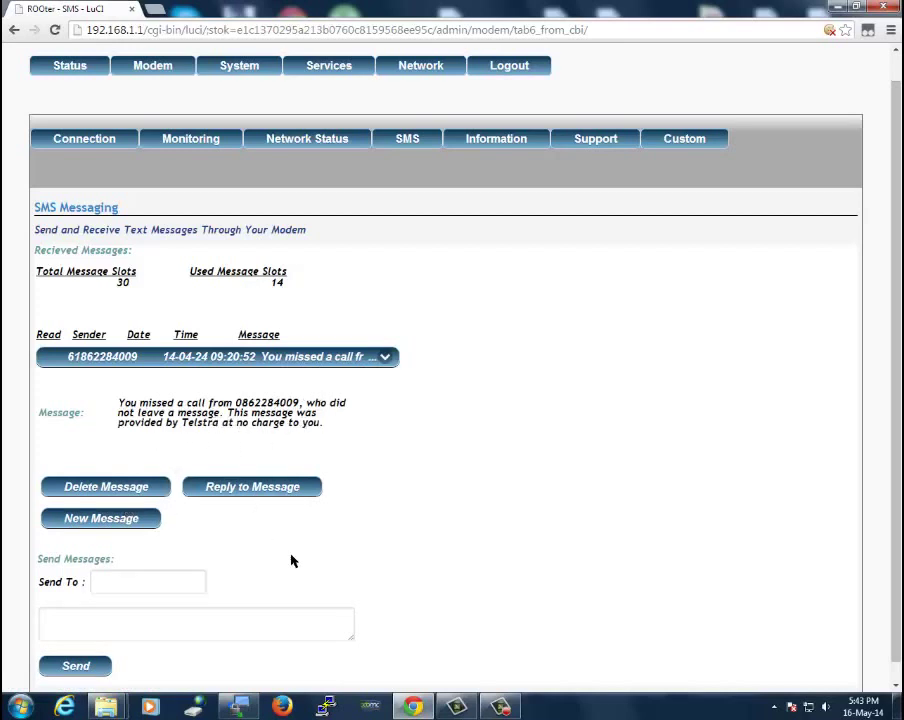
scroll(376, 575, down, 1)
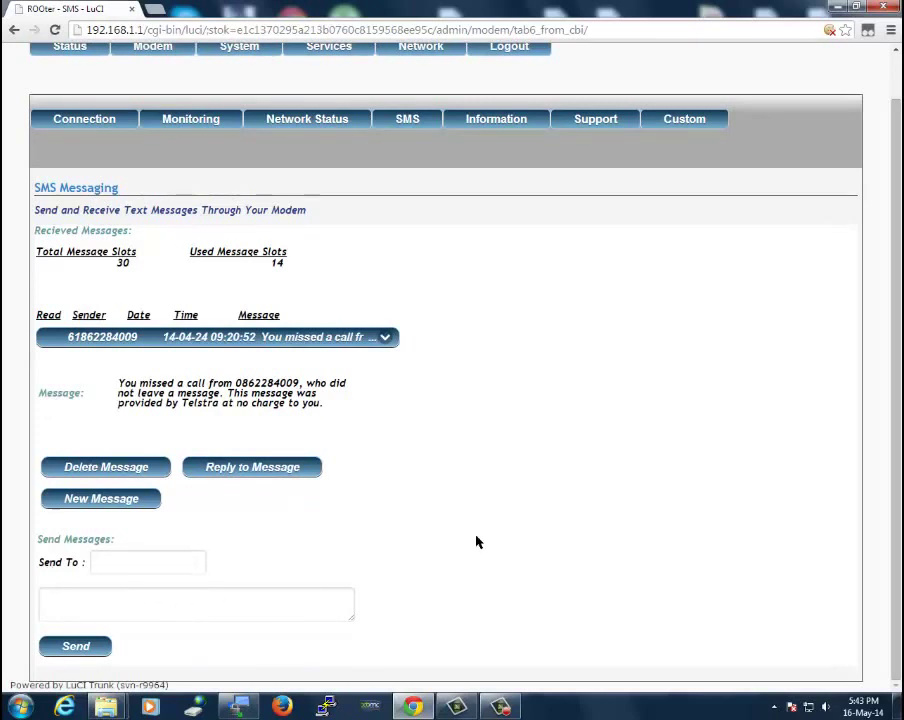
scroll(476, 541, up, 1)
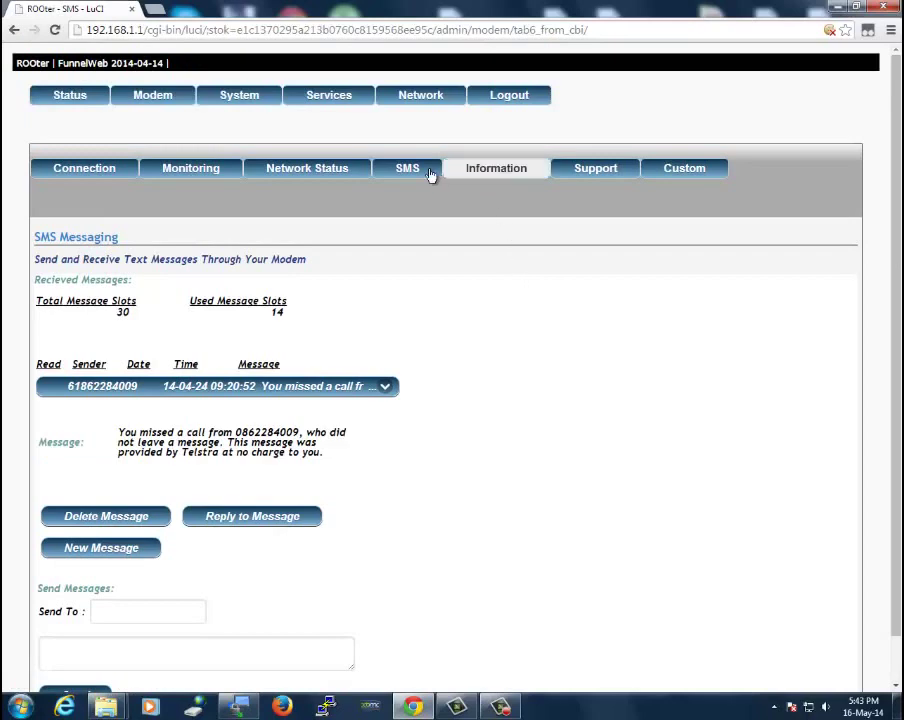
Show Network Status: AirCard320U on Telstra UMTS, 25% signal, RSSI -87 dBm, mode Automatic
click(323, 177)
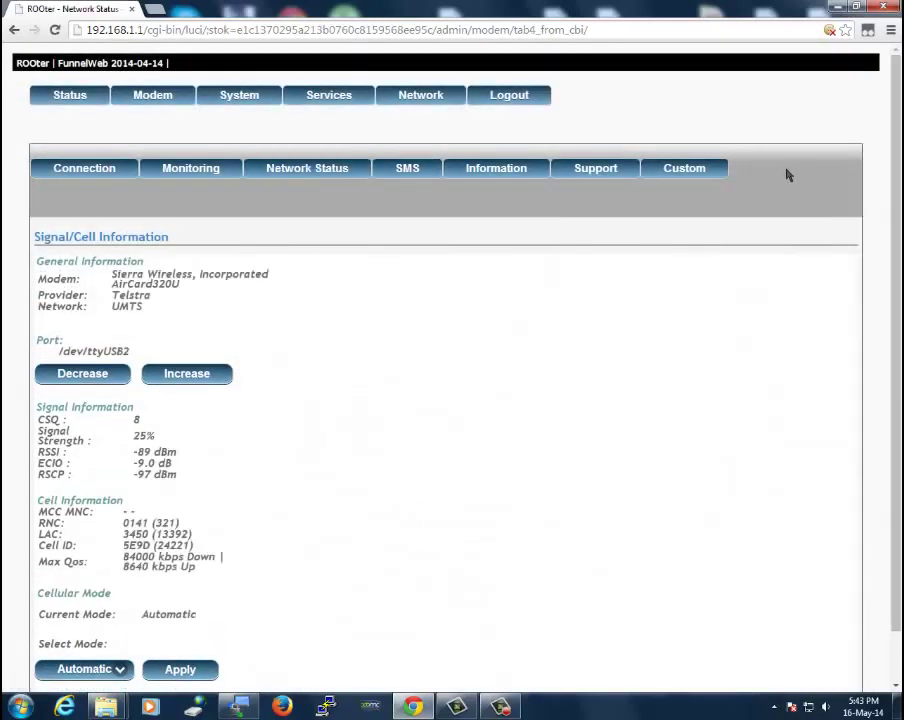
scroll(900, 133, down, 1)
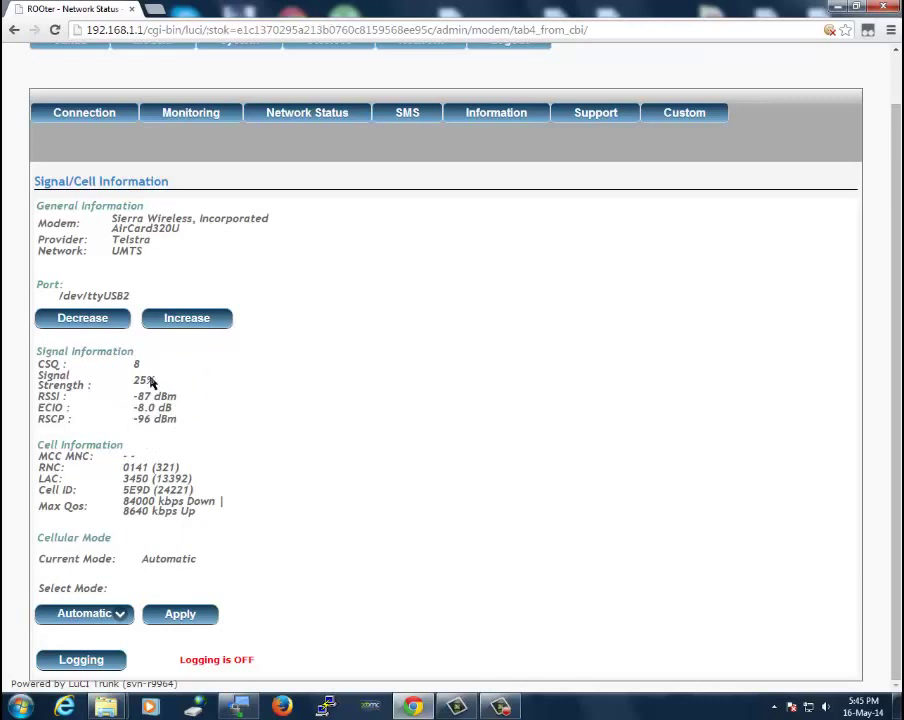
click(120, 614)
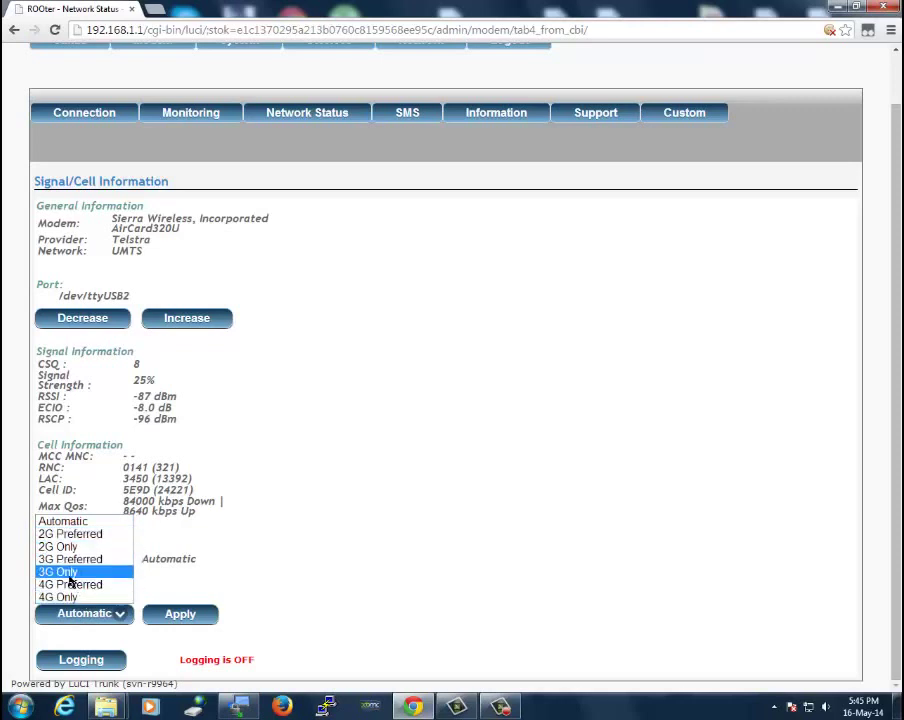
click(267, 556)
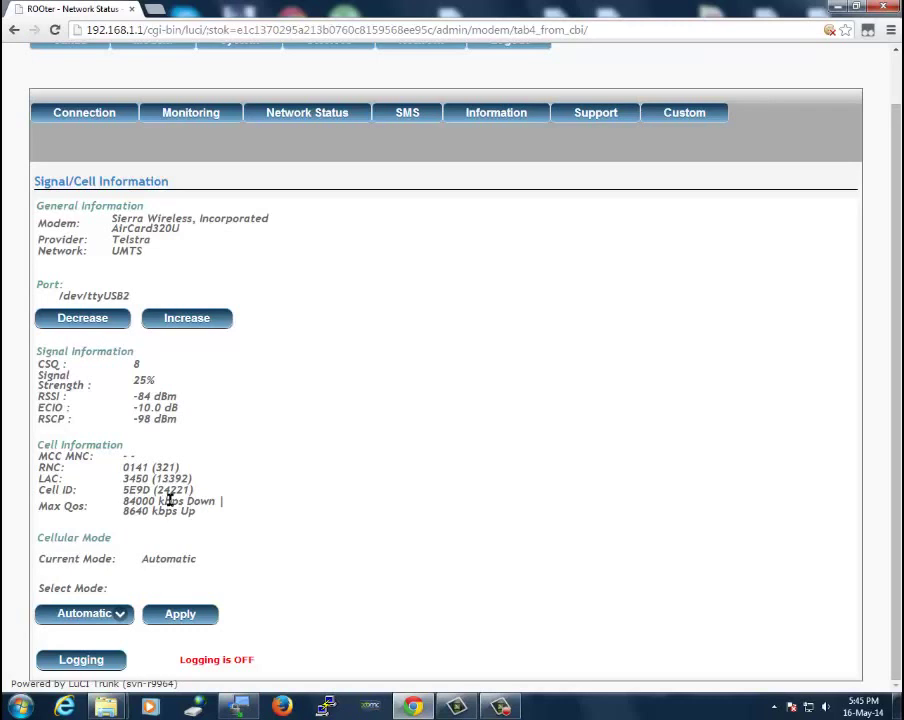
Draft the command AT!UMT in the AT command field, then clear it
click(670, 118)
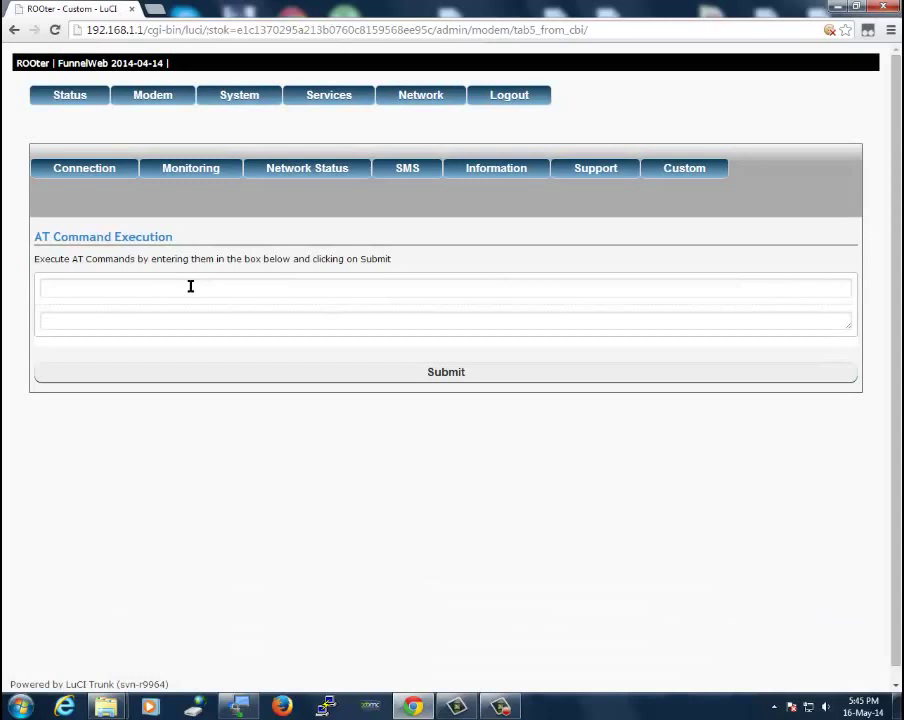
click(190, 287)
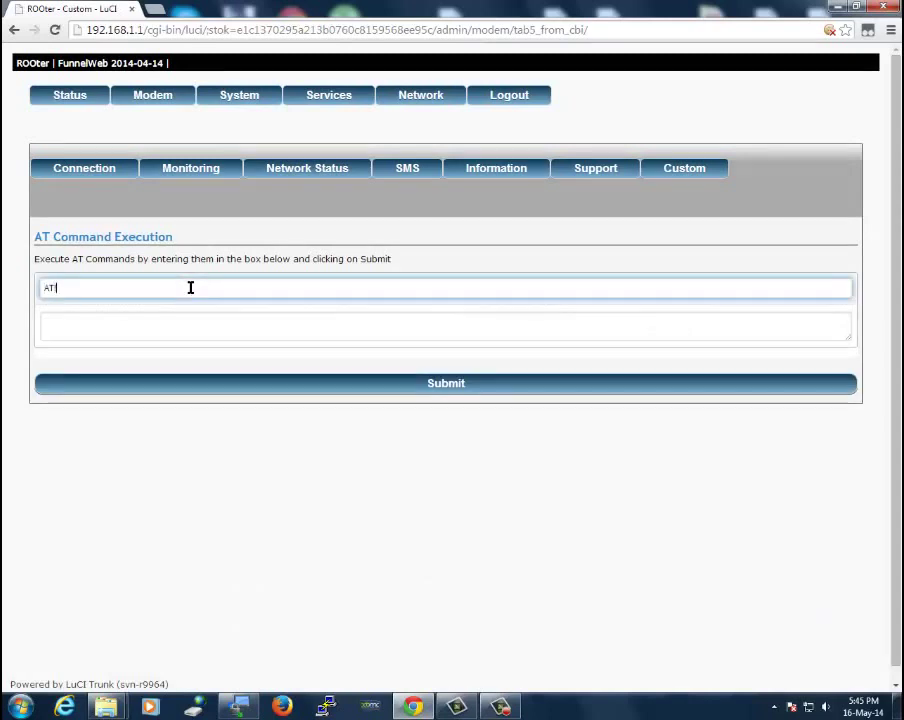
text(AT!UMTSCHAN=1,)
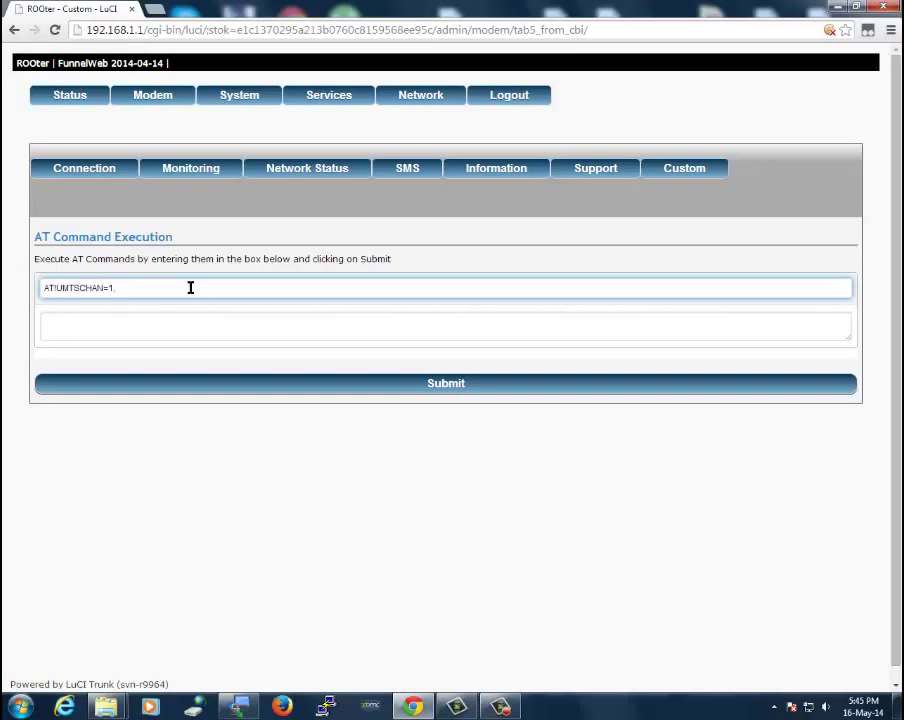
key(BackSpace)
key(BackSpace)
key(BackSpace)
key(BackSpace)
key(BackSpace)
key(BackSpace)
key(BackSpace)
key(BackSpace)
key(BackSpace)
key(BackSpace)
key(BackSpace)
key(BackSpace)
key(BackSpace)
Review Modem Information and select the AirCard 320U's Device Debug Information text
click(497, 171)
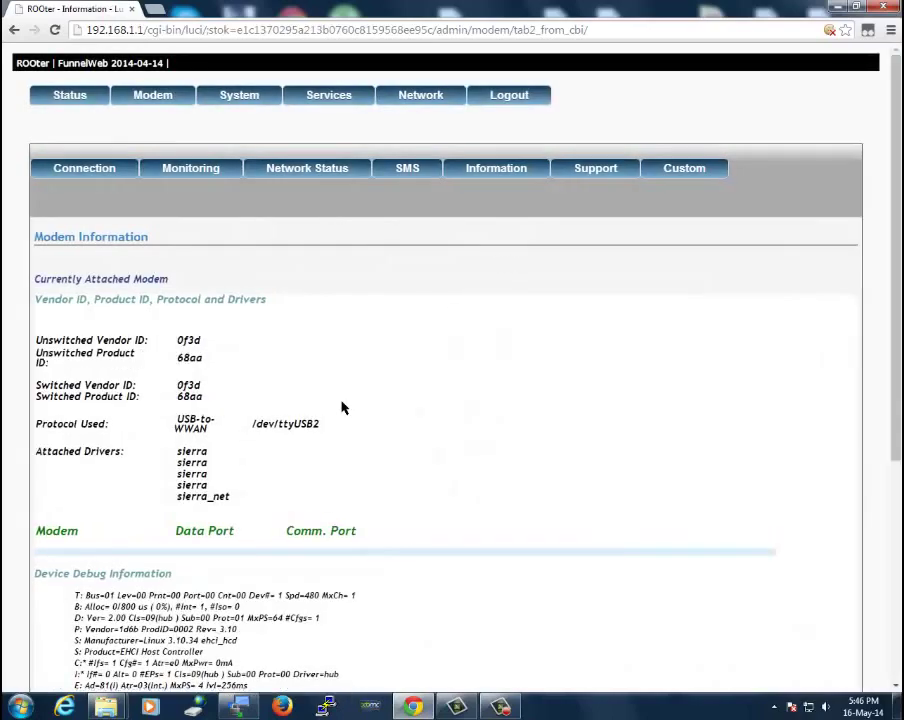
scroll(340, 403, down, 3)
scroll(341, 403, up, 2)
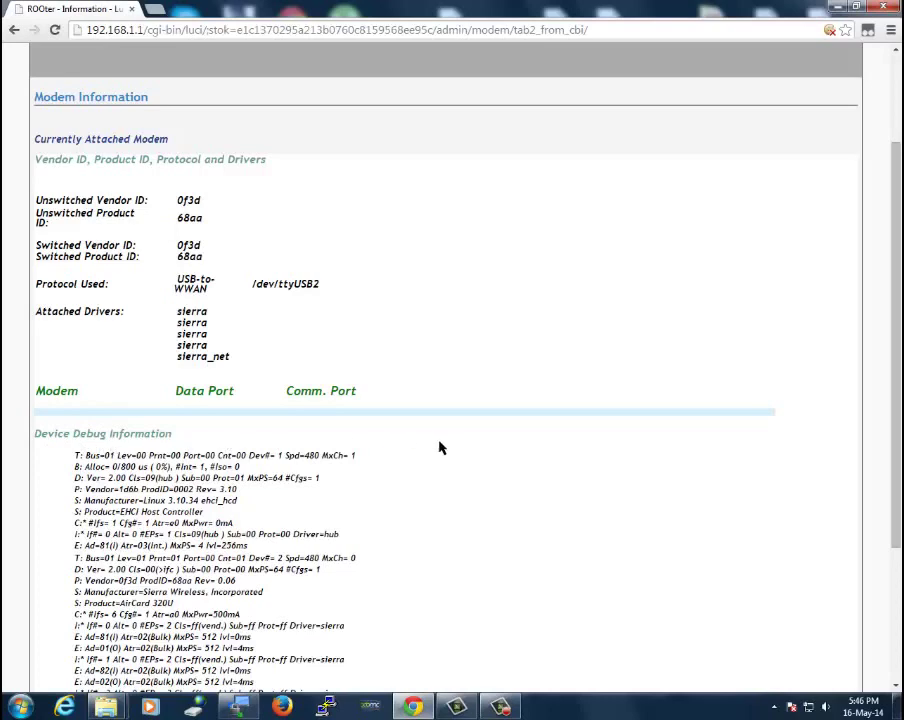
scroll(449, 450, down, 3)
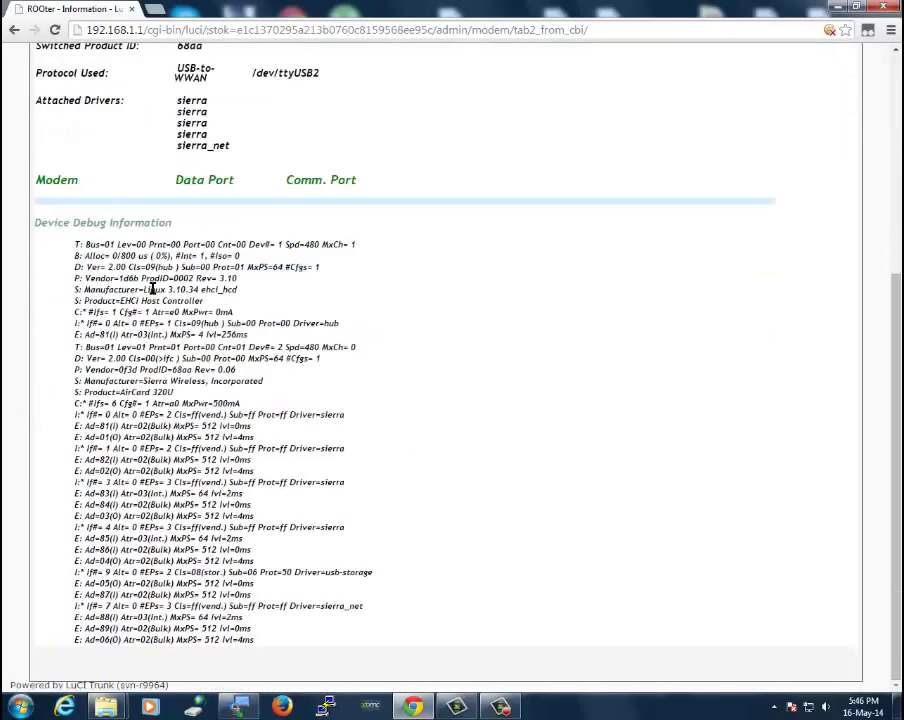
drag(73, 248, 300, 640)
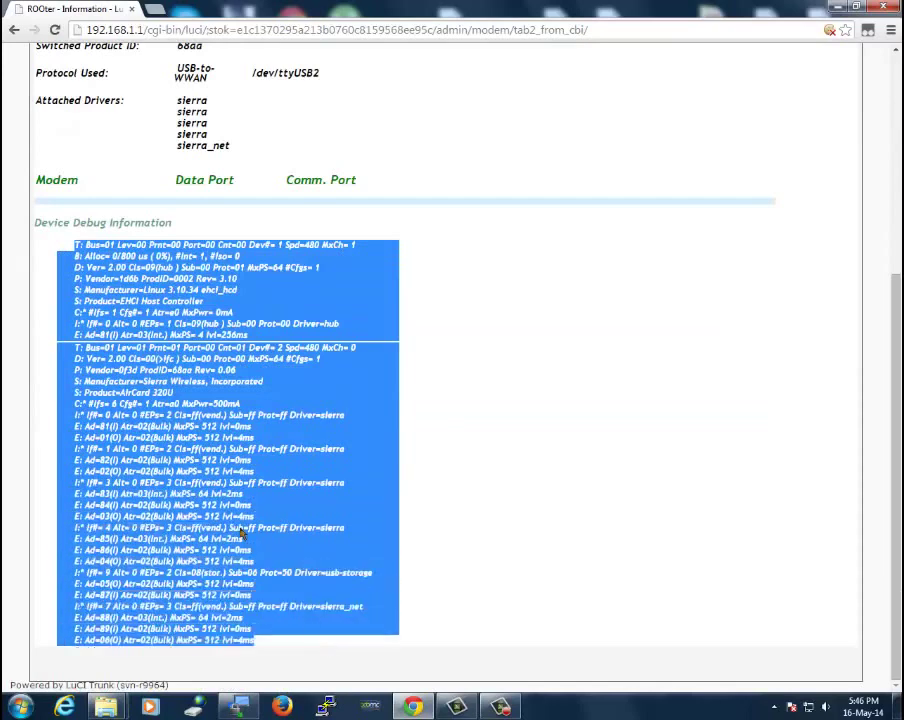
right_click(181, 437)
click(521, 396)
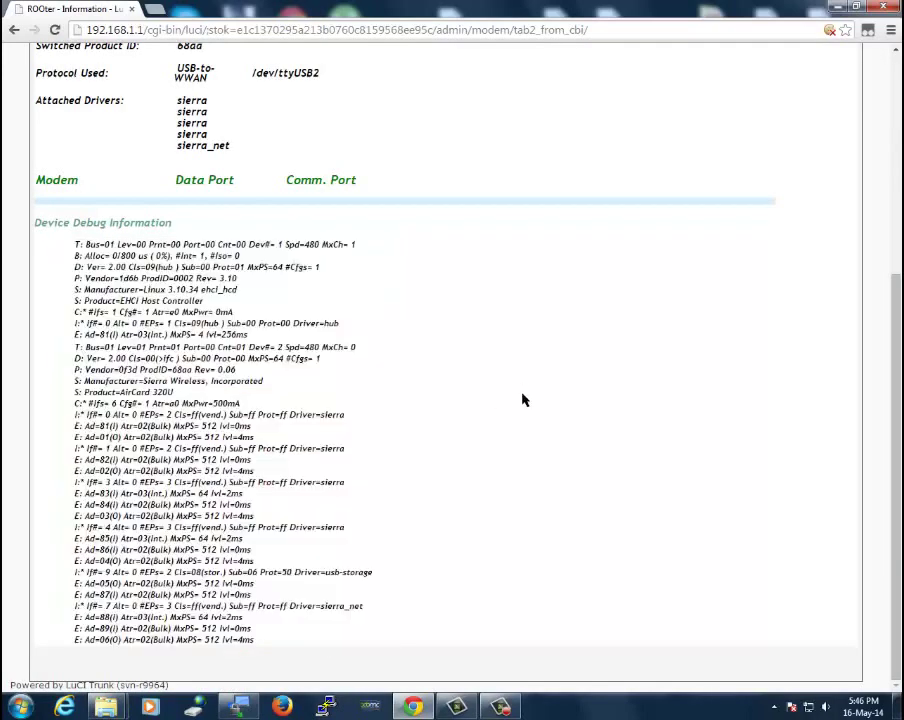
scroll(504, 366, up, 3)
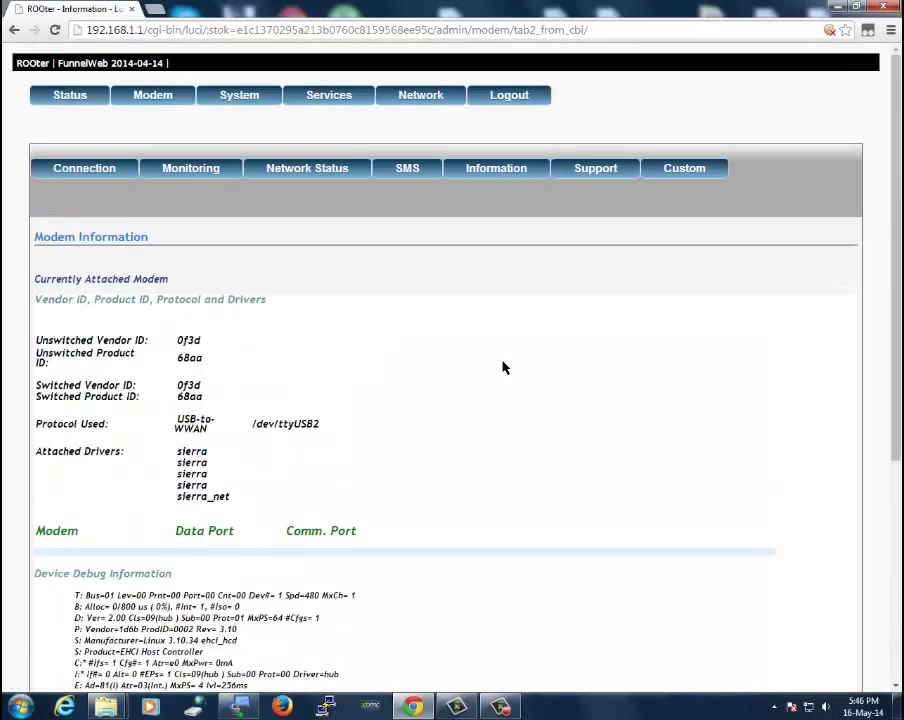
Show the Modem Support page prefilled with vendor ID 0f3d and product ID 68aa
click(594, 168)
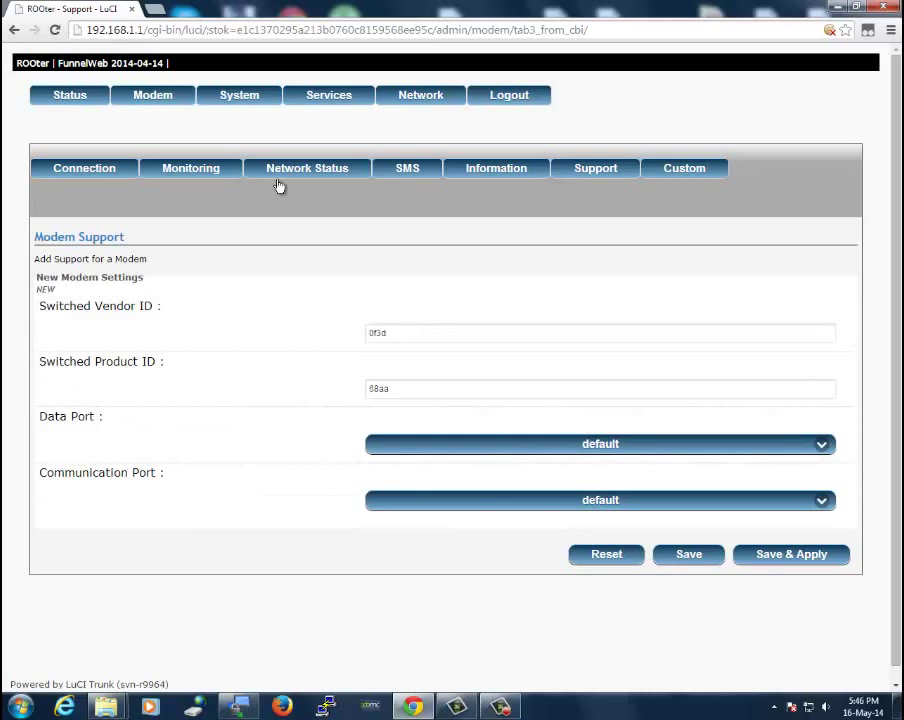
Show System settings and check the timezone list, keeping Australia/Hobart
click(252, 95)
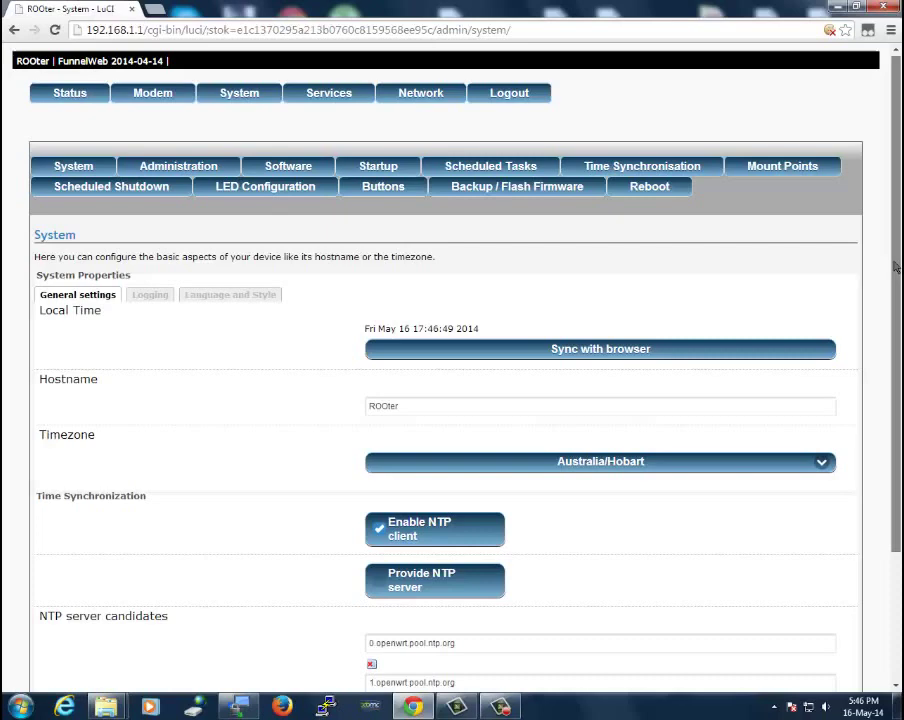
scroll(884, 262, down, 1)
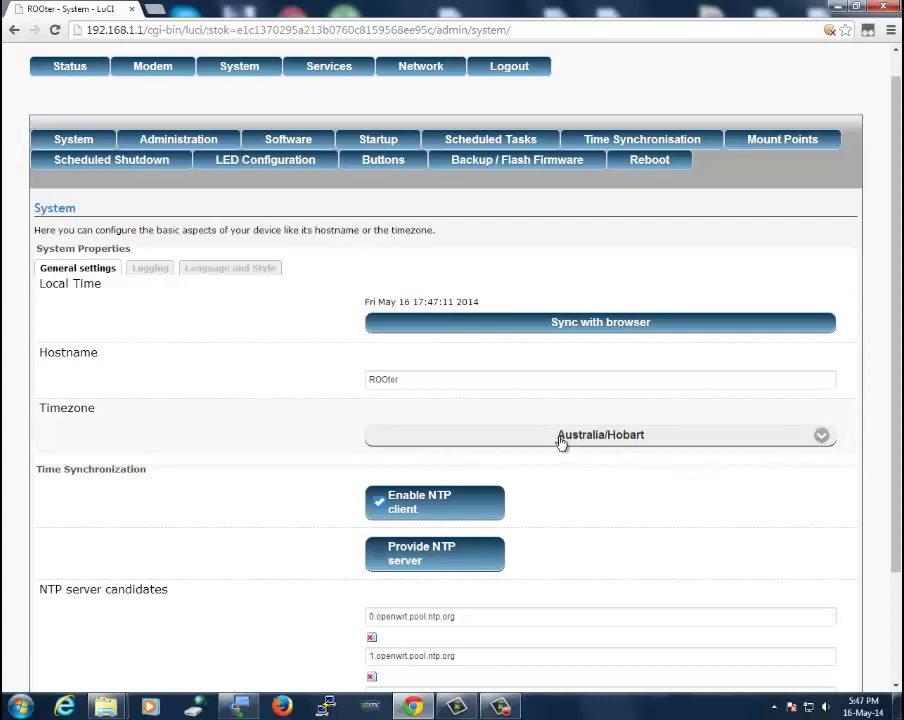
click(828, 443)
scroll(716, 344, up, 15)
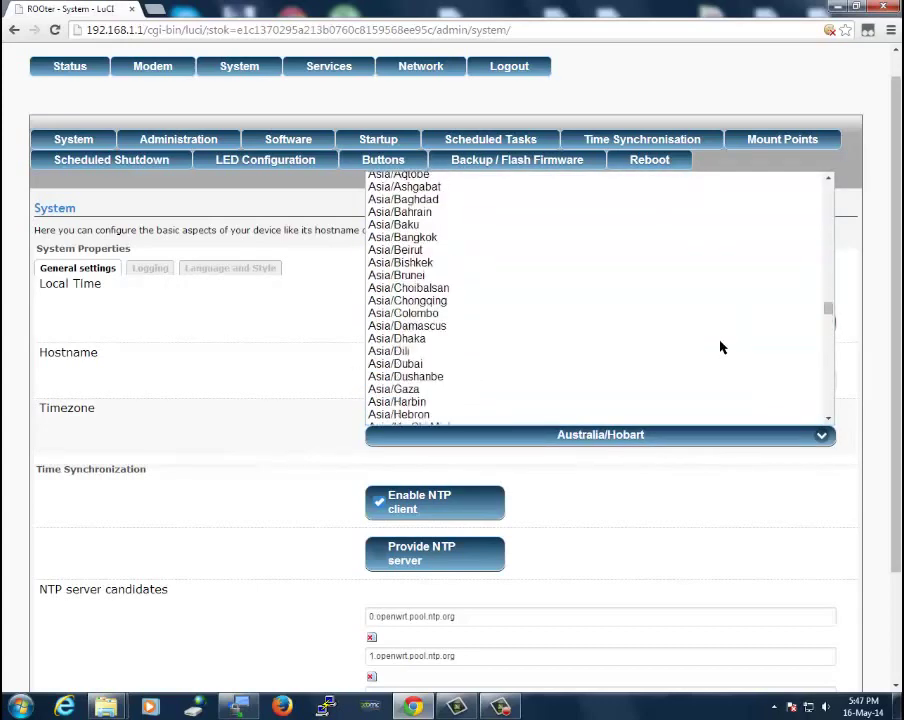
scroll(720, 347, up, 20)
click(290, 367)
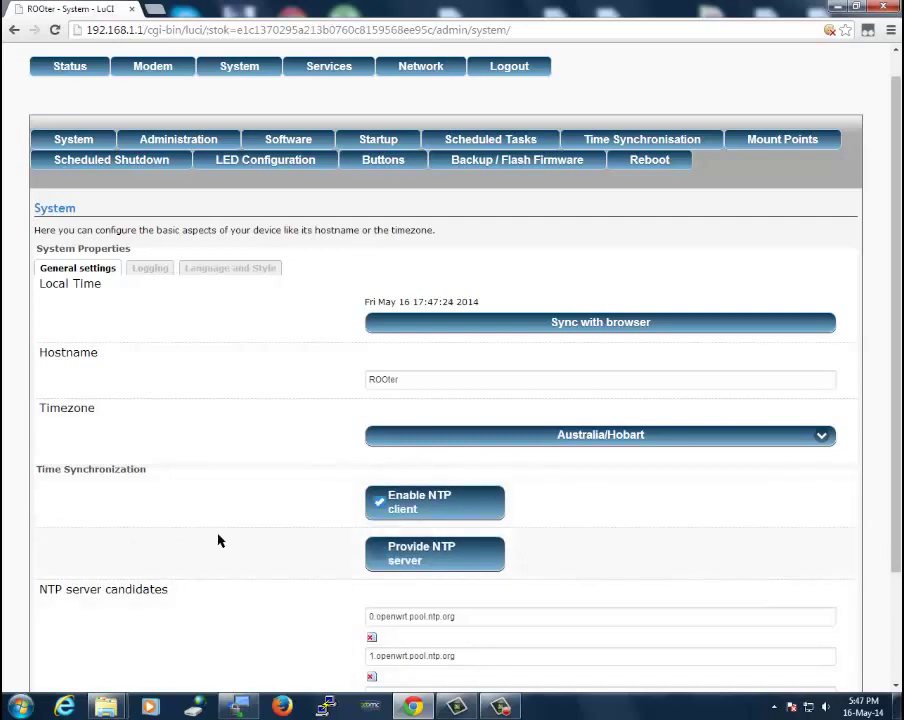
Toggle the Provide NTP server option several times, ending with it enabled
scroll(218, 532, down, 3)
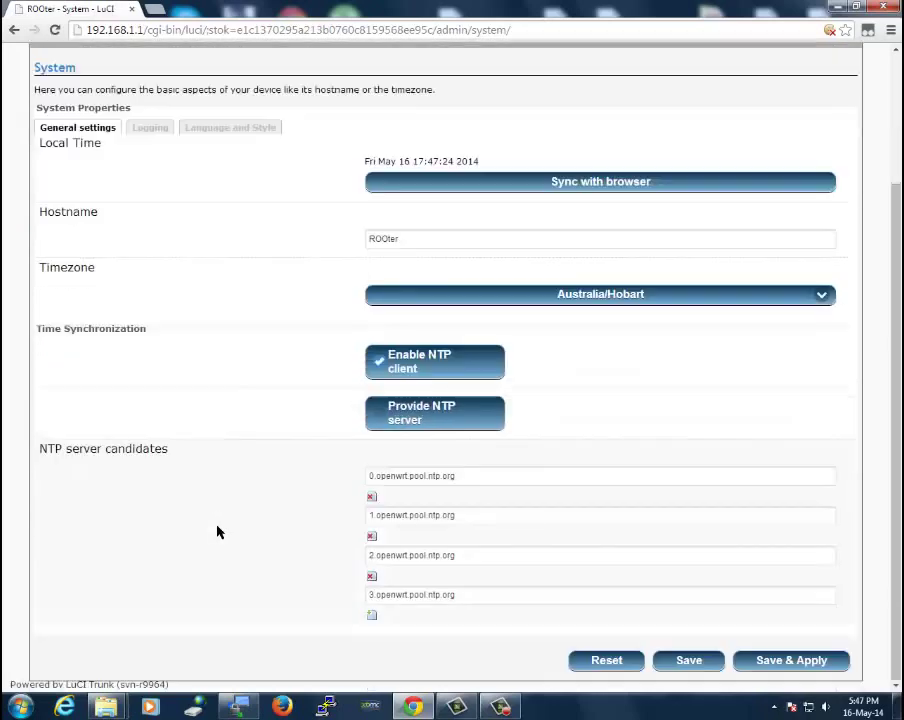
click(368, 416)
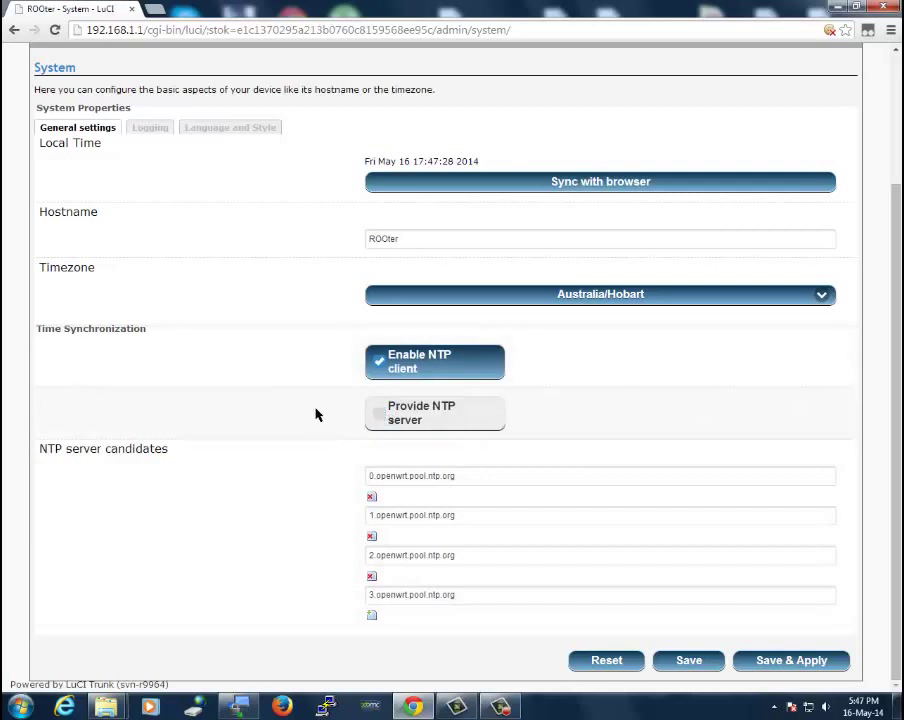
click(369, 420)
click(378, 413)
click(379, 419)
click(380, 419)
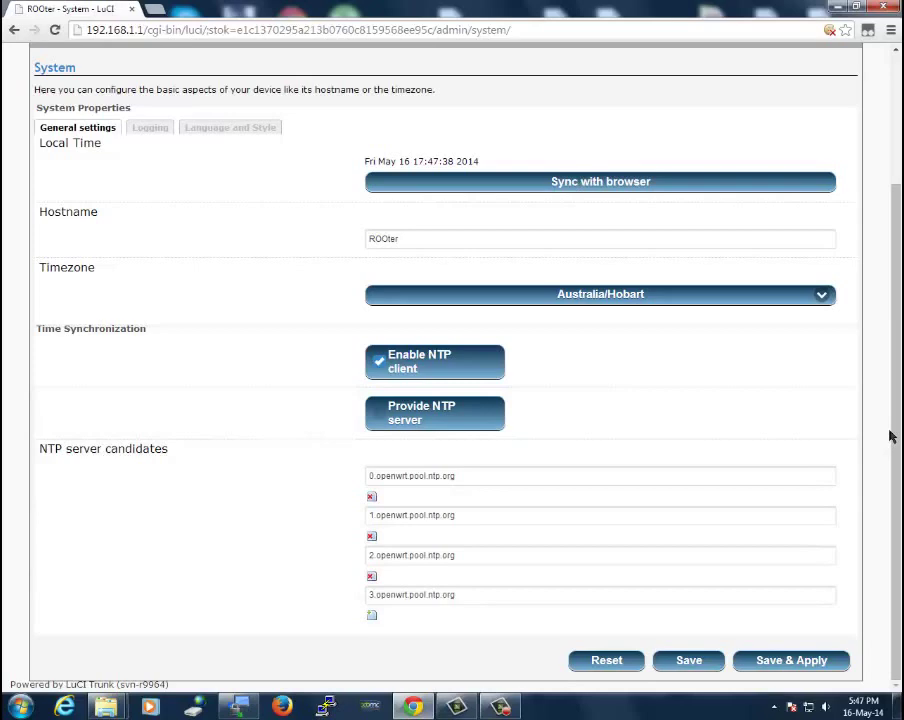
scroll(900, 541, up, 3)
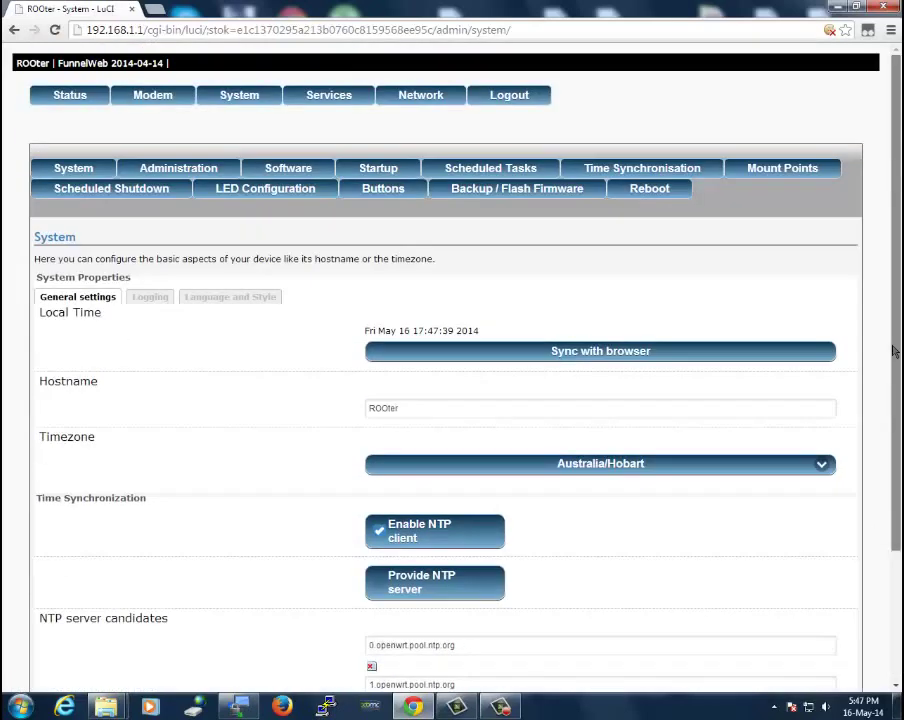
Browse the Software page's list of available packages
click(298, 172)
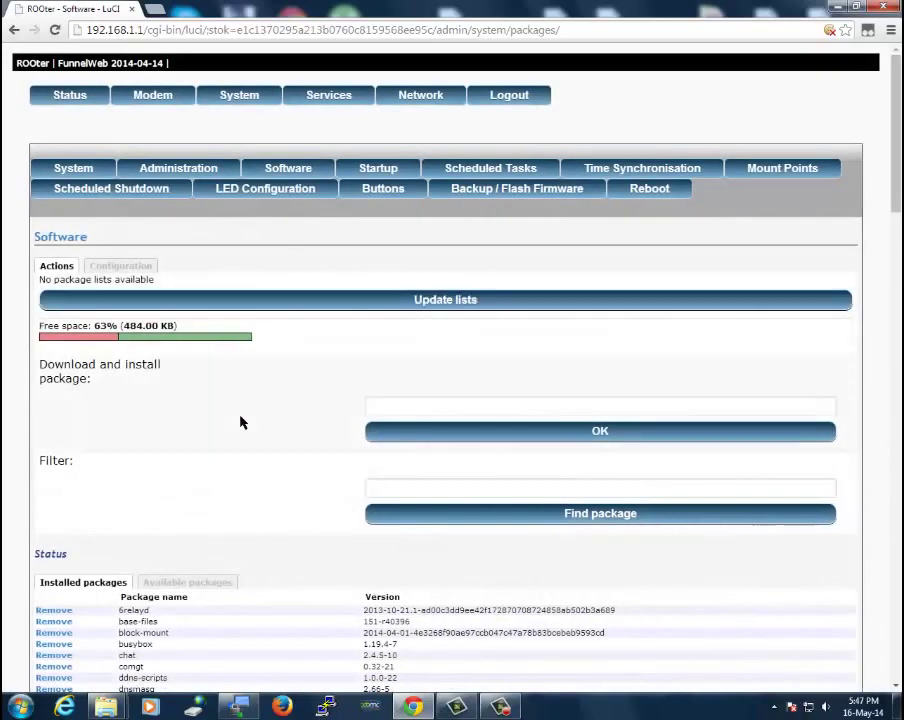
scroll(232, 432, down, 4)
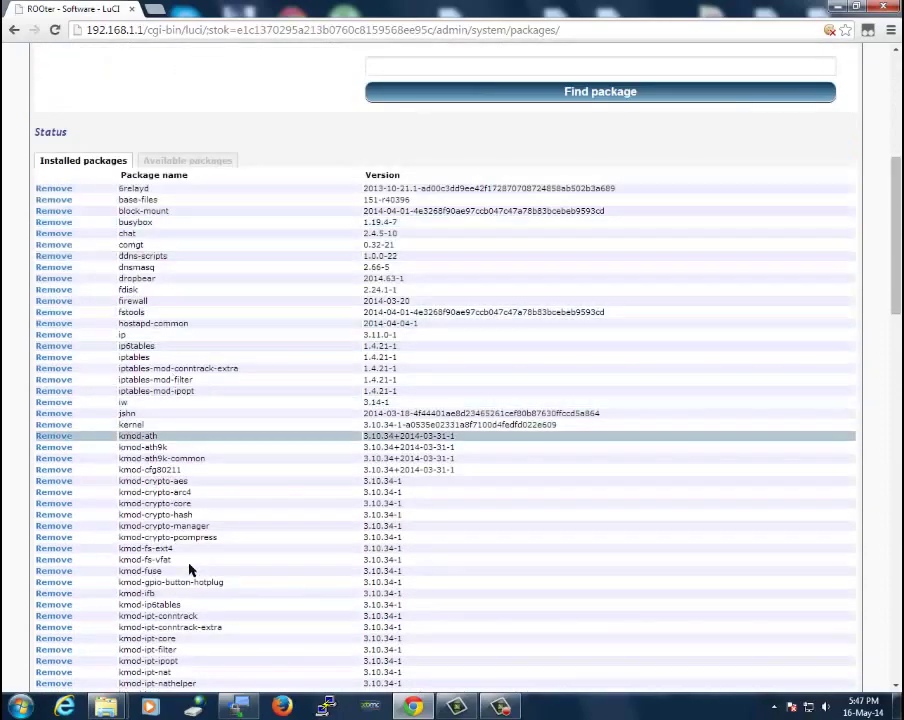
scroll(188, 597, down, 5)
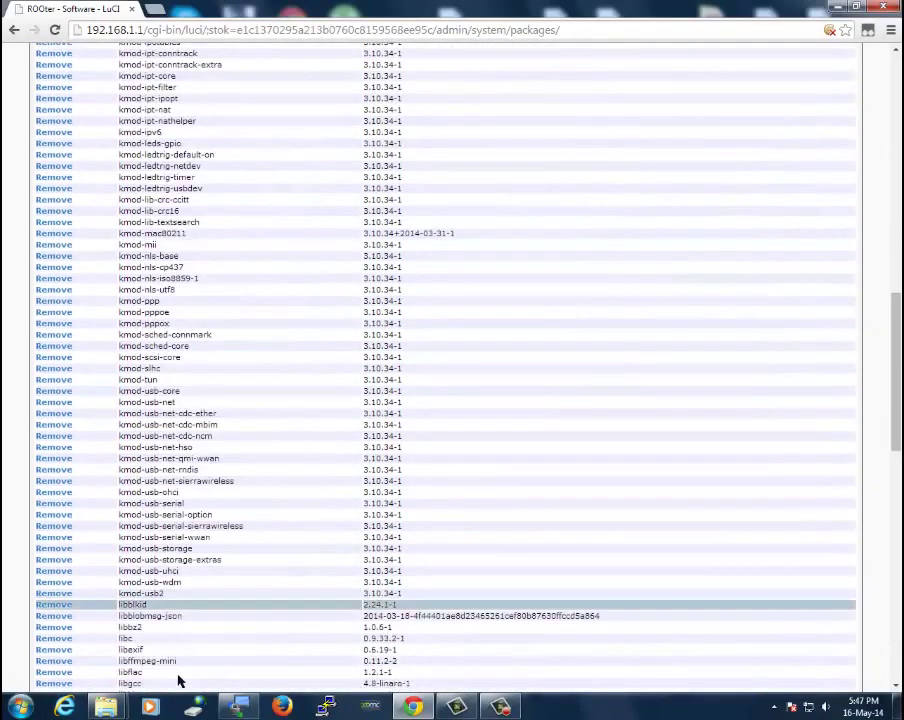
scroll(176, 668, up, 10)
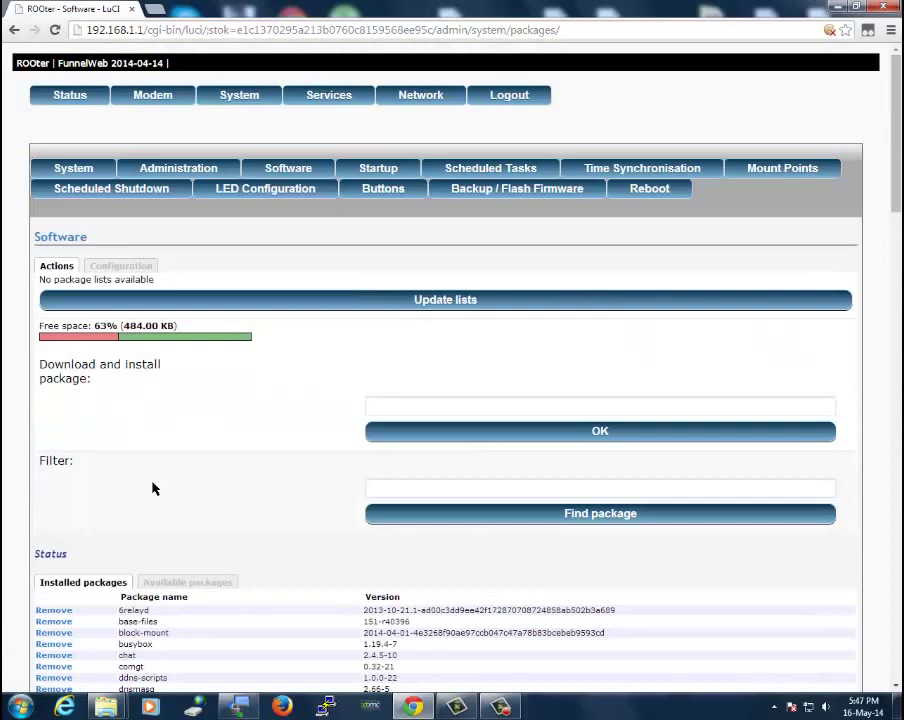
click(210, 580)
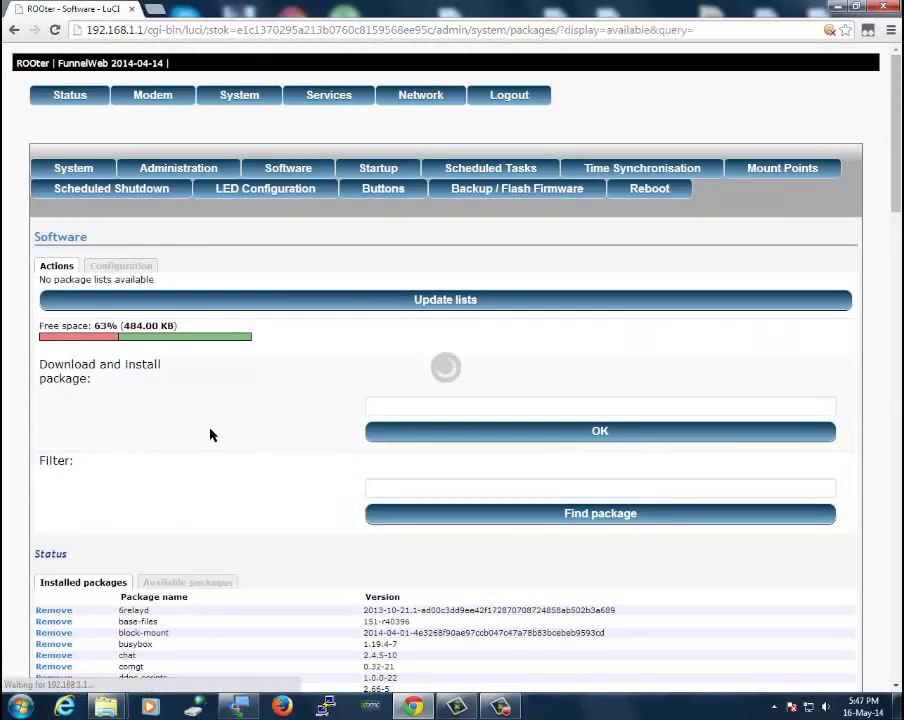
scroll(234, 426, down, 1)
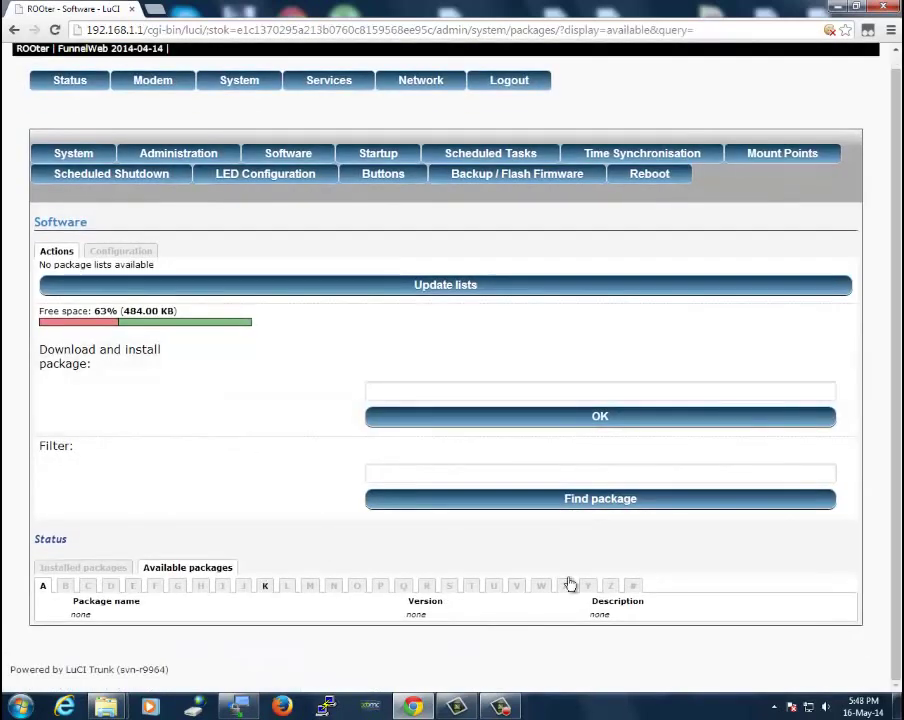
Run a package search, then show the Startup page's init scripts list
click(388, 492)
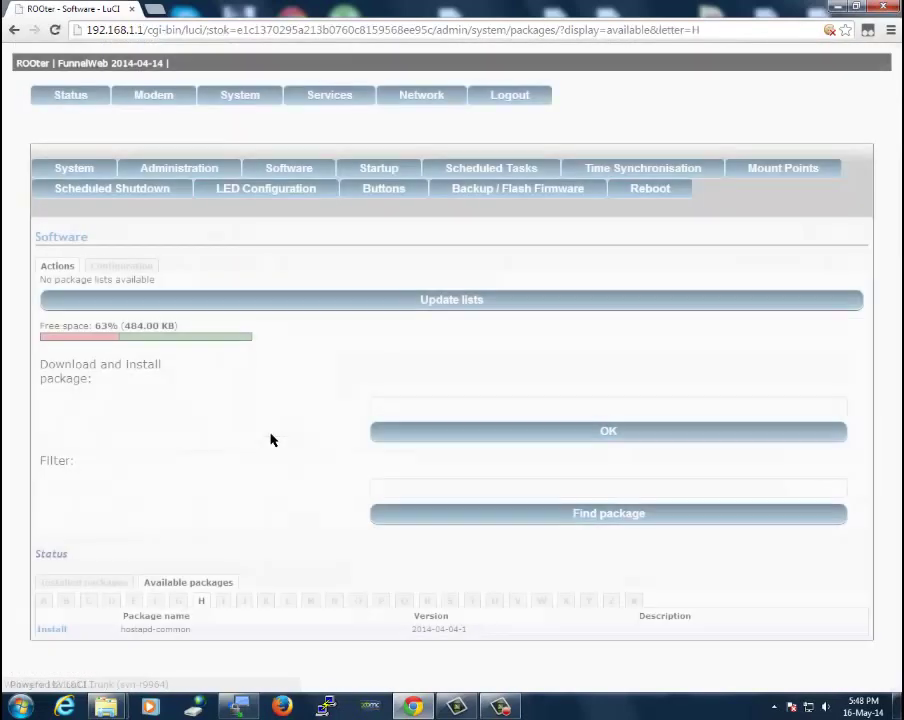
scroll(268, 460, down, 1)
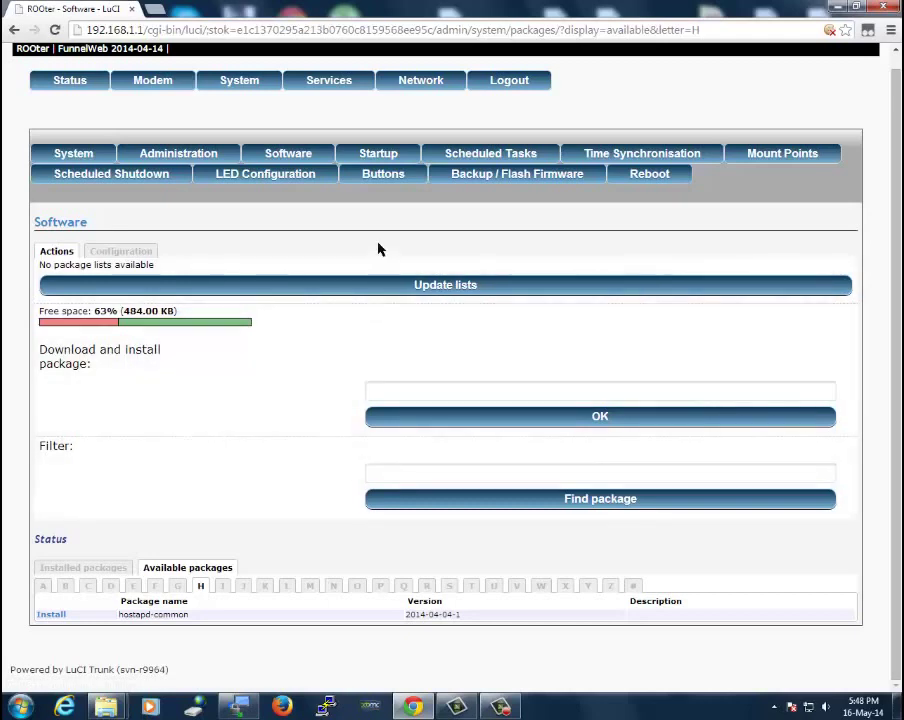
click(403, 163)
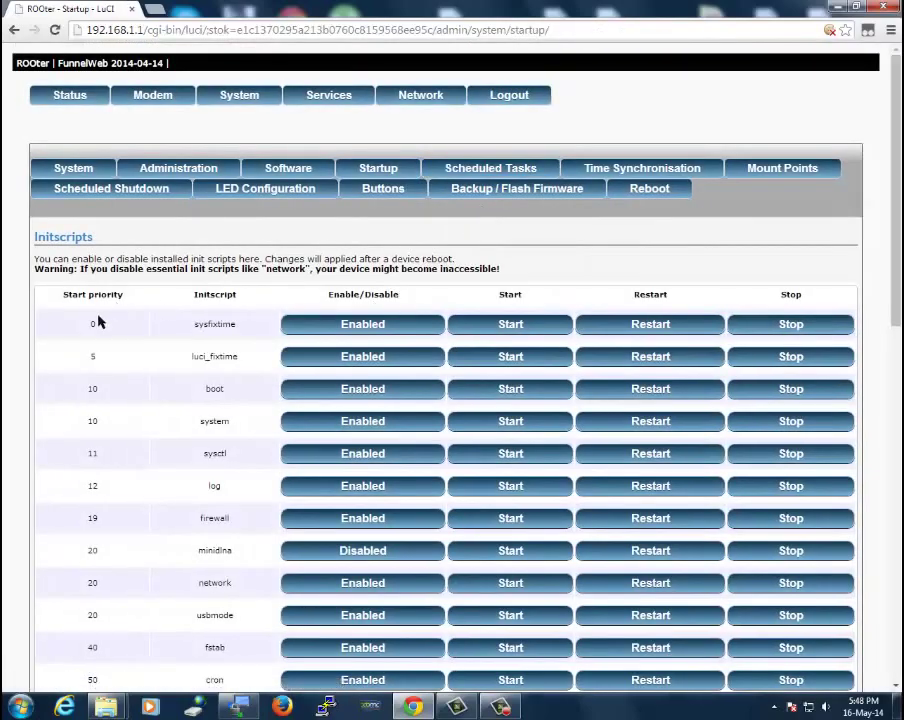
Scroll through the init scripts, then show the empty system crontab in Scheduled Tasks
scroll(98, 321, down, 3)
scroll(98, 321, up, 3)
scroll(98, 321, down, 5)
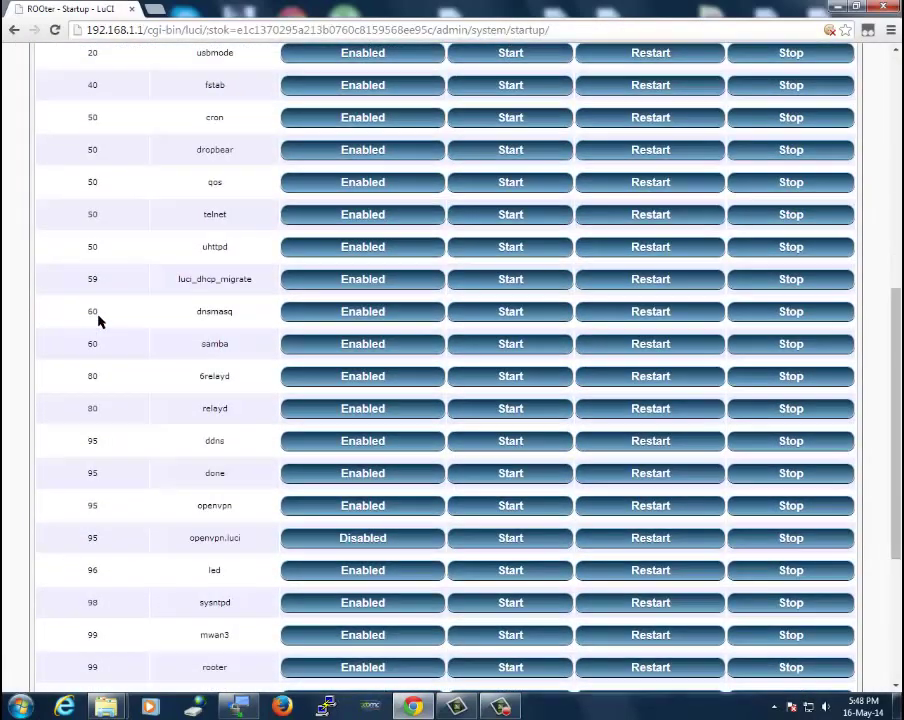
scroll(98, 321, down, 3)
scroll(98, 321, up, 8)
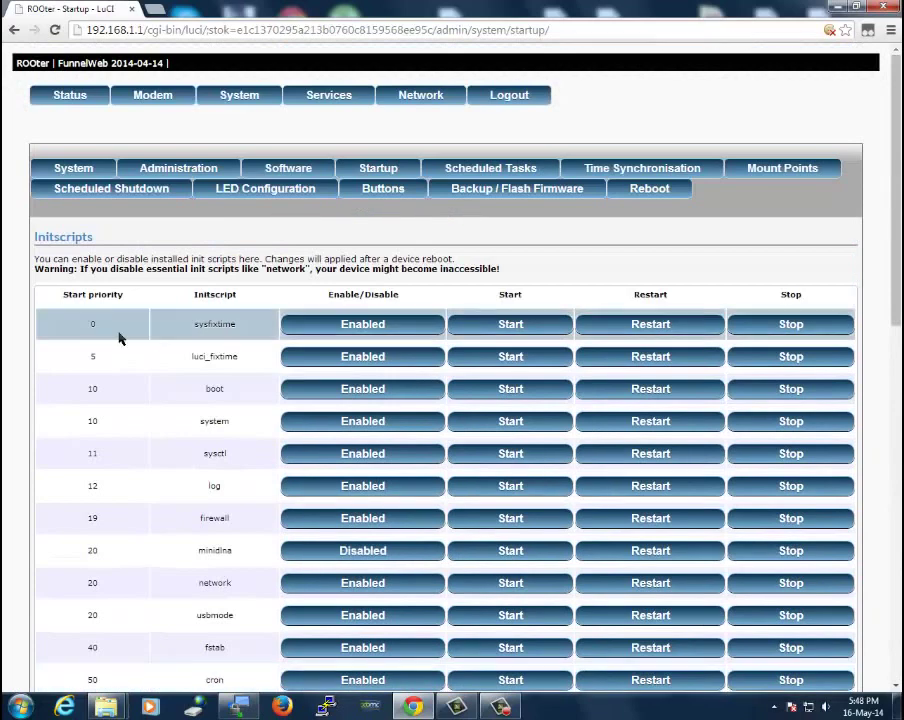
click(487, 172)
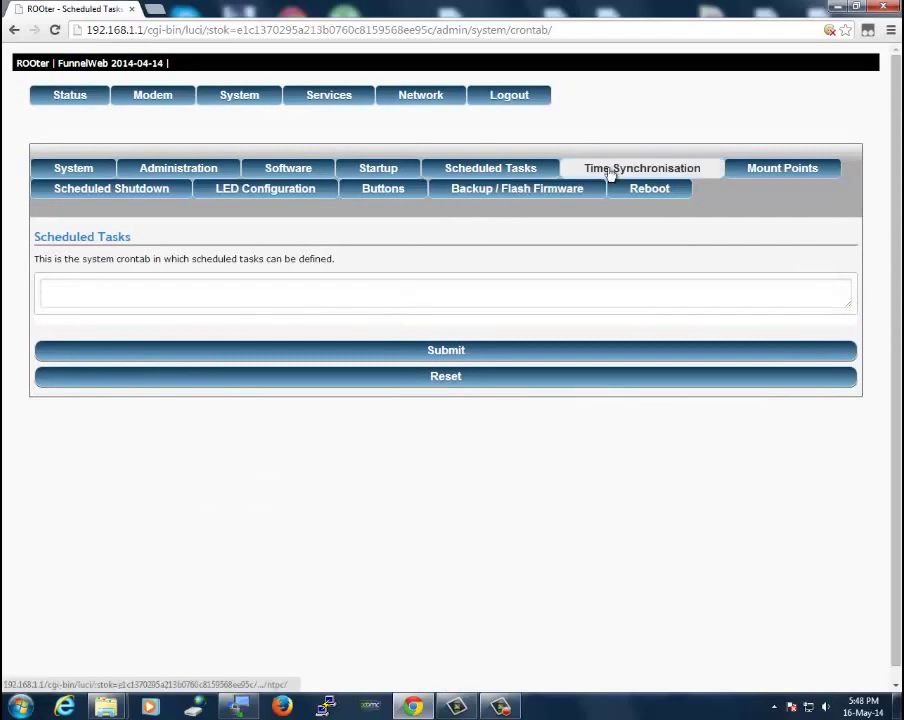
Check Mount Points, then show Scheduled Shutdown with modem and wifi scheduling set to No
click(772, 170)
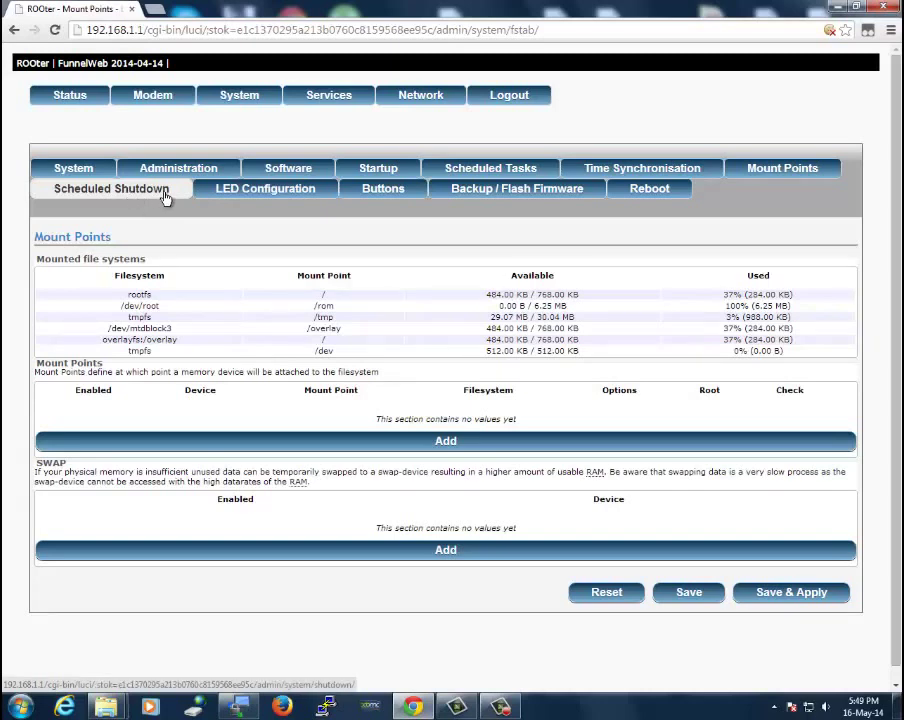
click(124, 192)
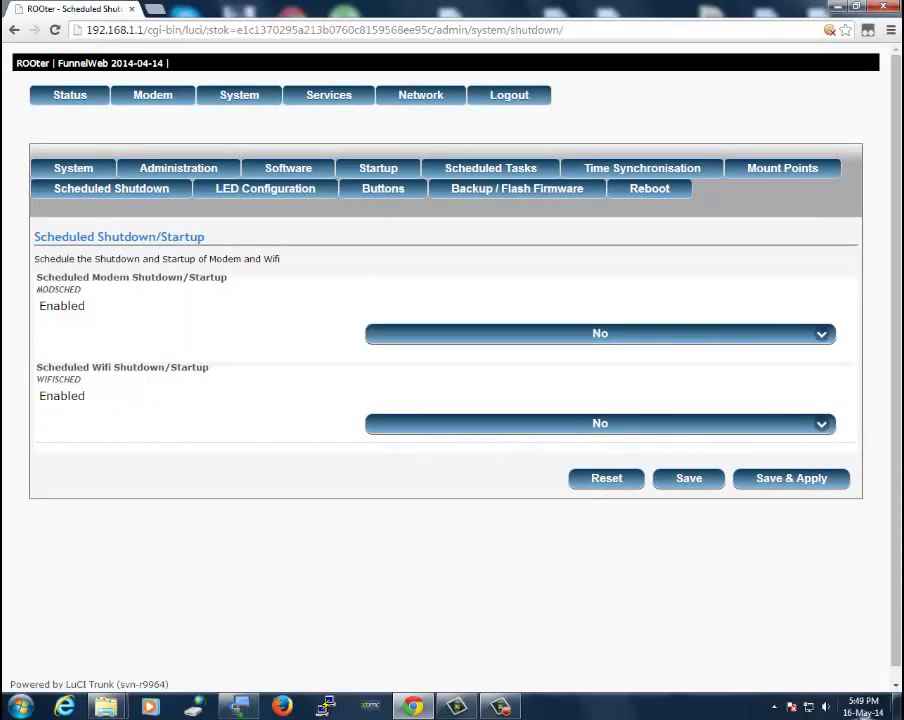
mouse_move(855, 713)
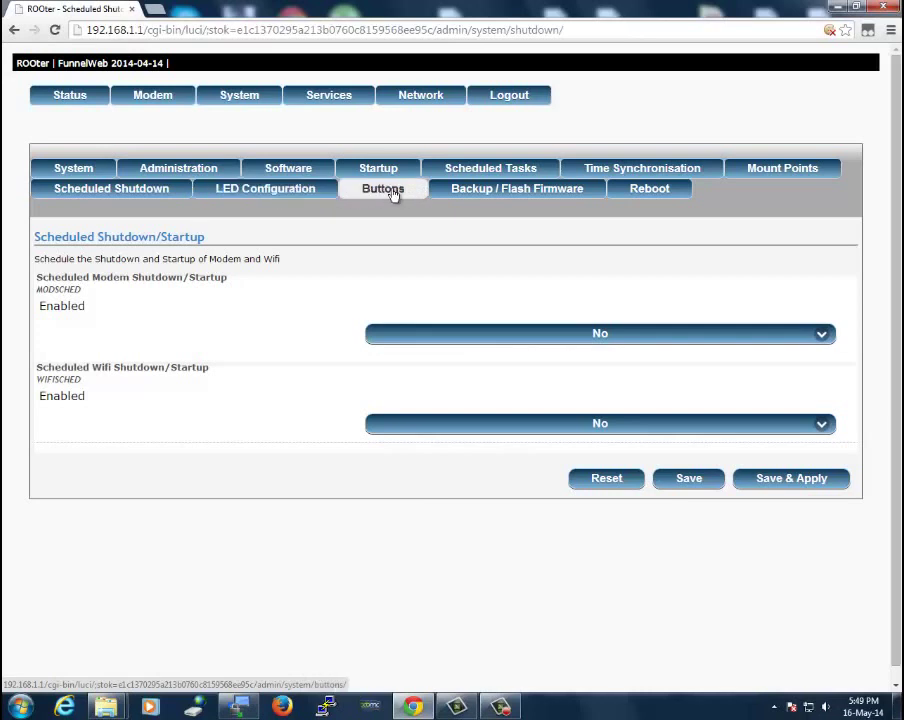
Show the Backup / Flash Firmware page and re-tick Keep settings for firmware upgrades
click(524, 194)
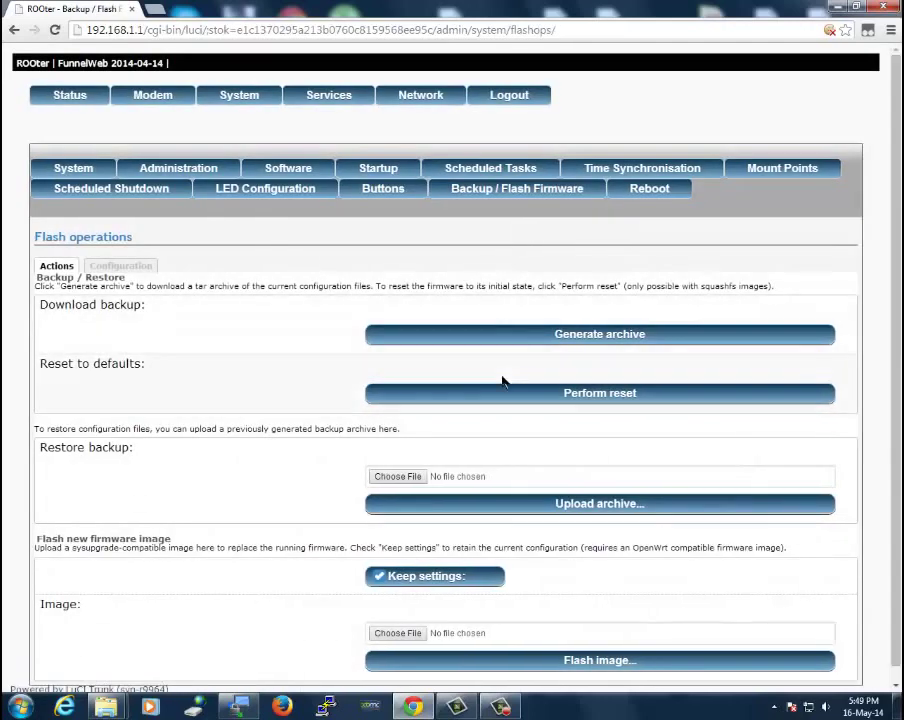
scroll(222, 414, down, 1)
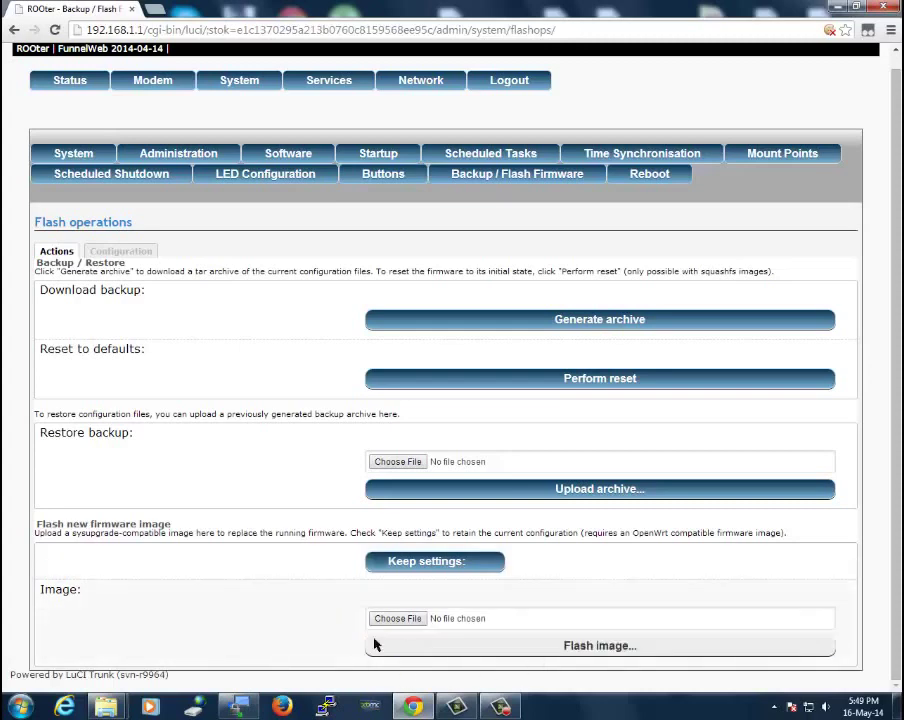
click(381, 567)
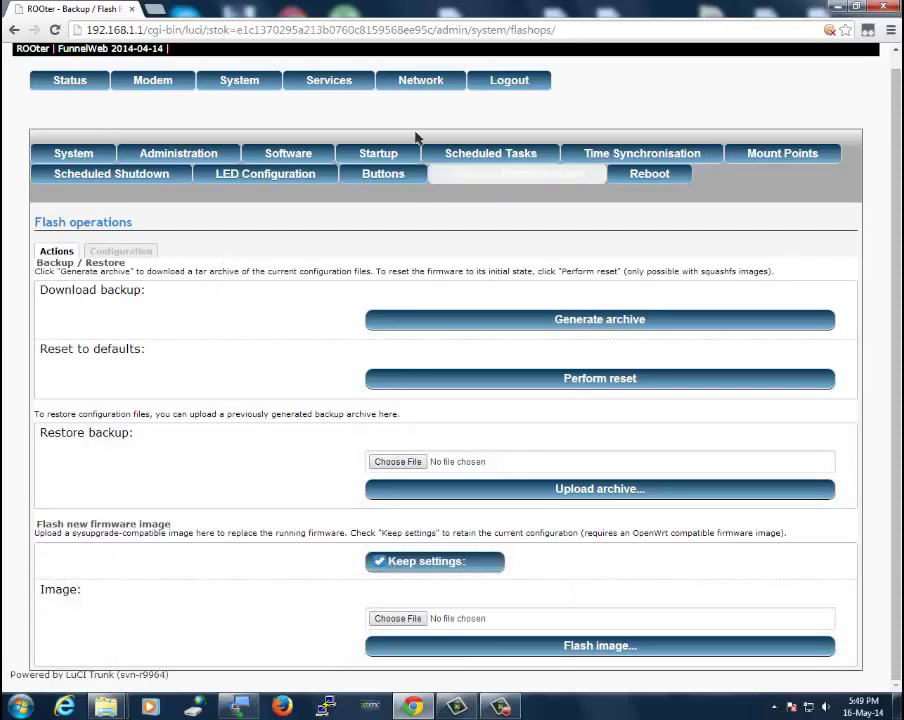
Go to Services and look over the miniDLNA media server settings
click(316, 84)
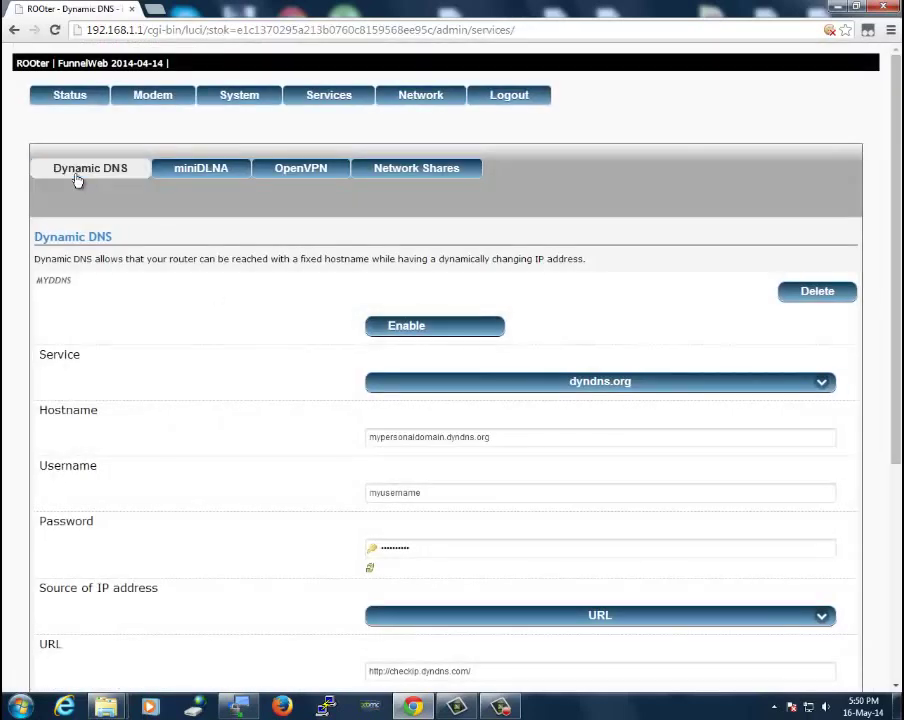
click(188, 174)
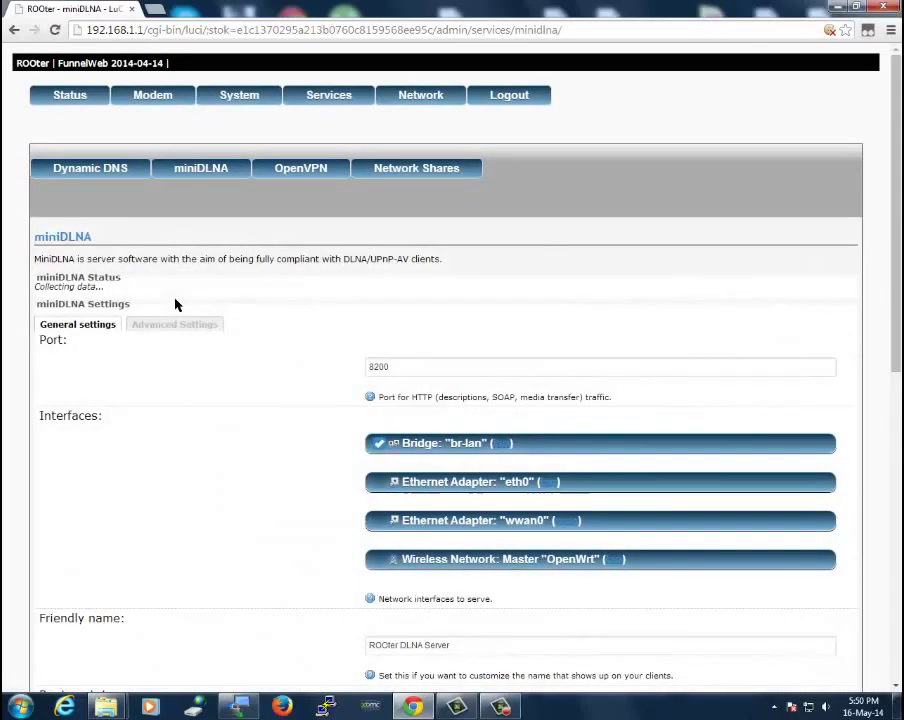
scroll(285, 303, down, 3)
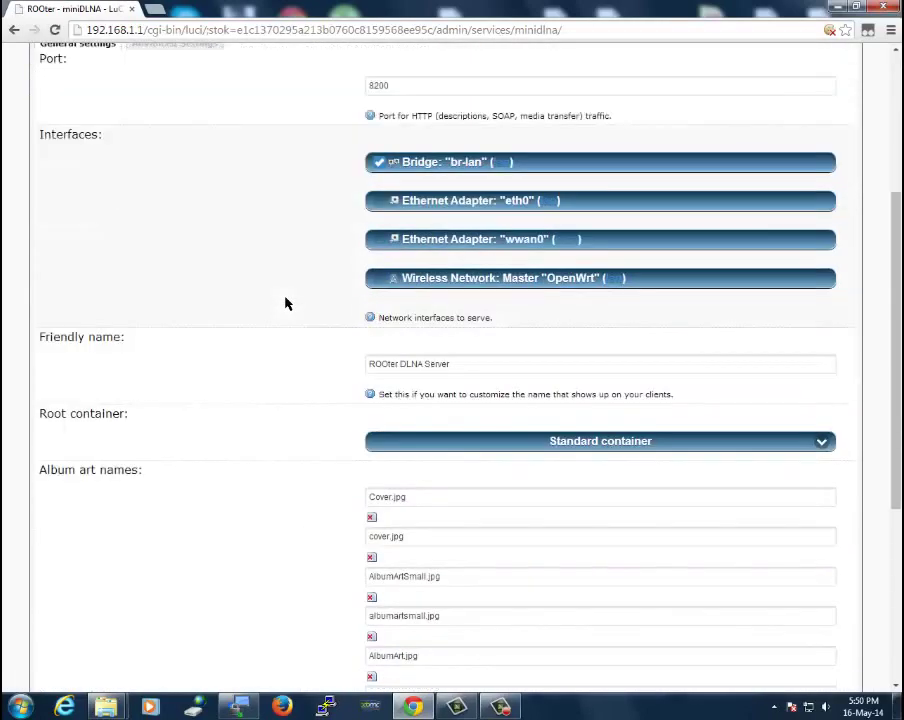
scroll(285, 303, up, 3)
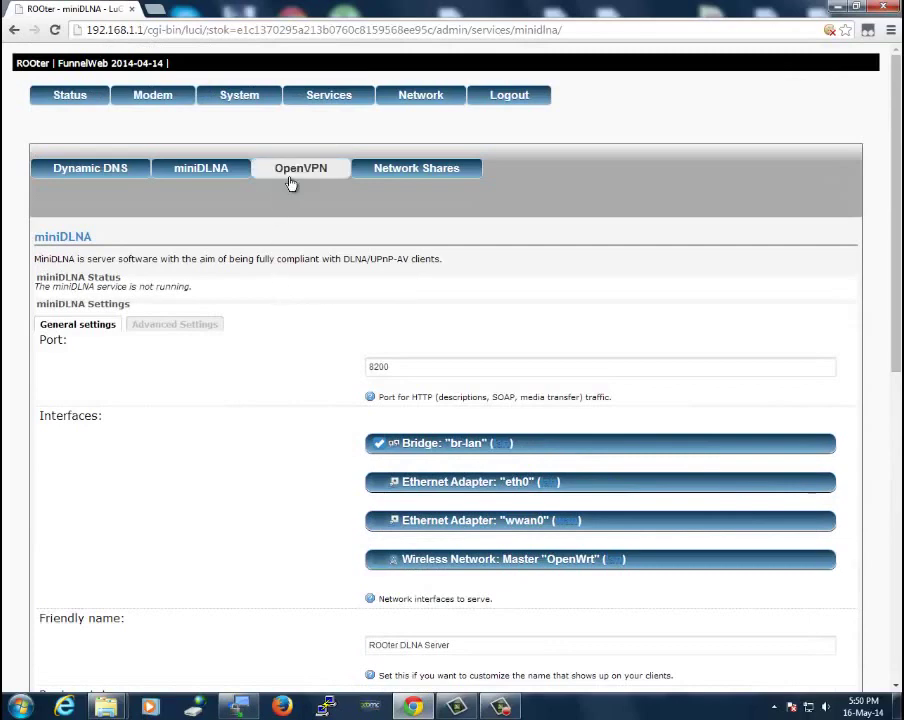
Review the list of configured OpenVPN instances, ending on the Network Shares Samba page
click(290, 172)
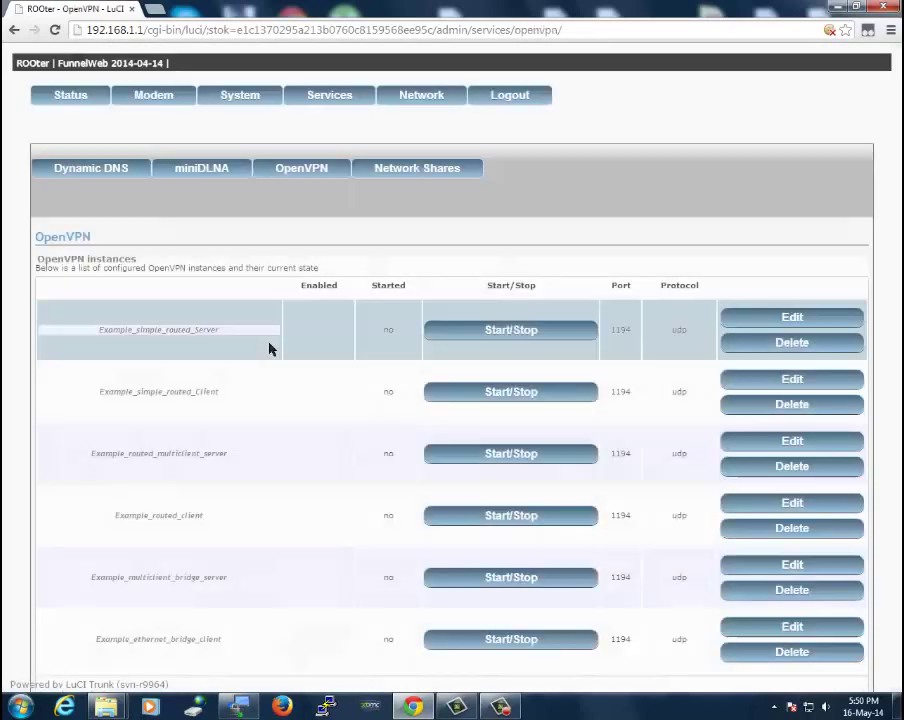
scroll(328, 349, down, 2)
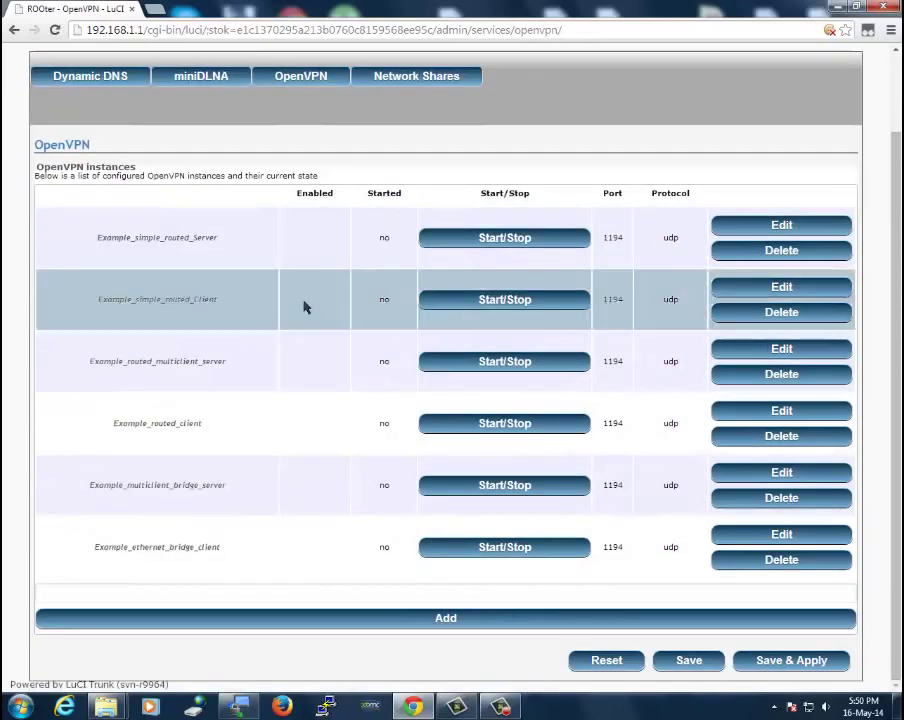
scroll(176, 160, up, 2)
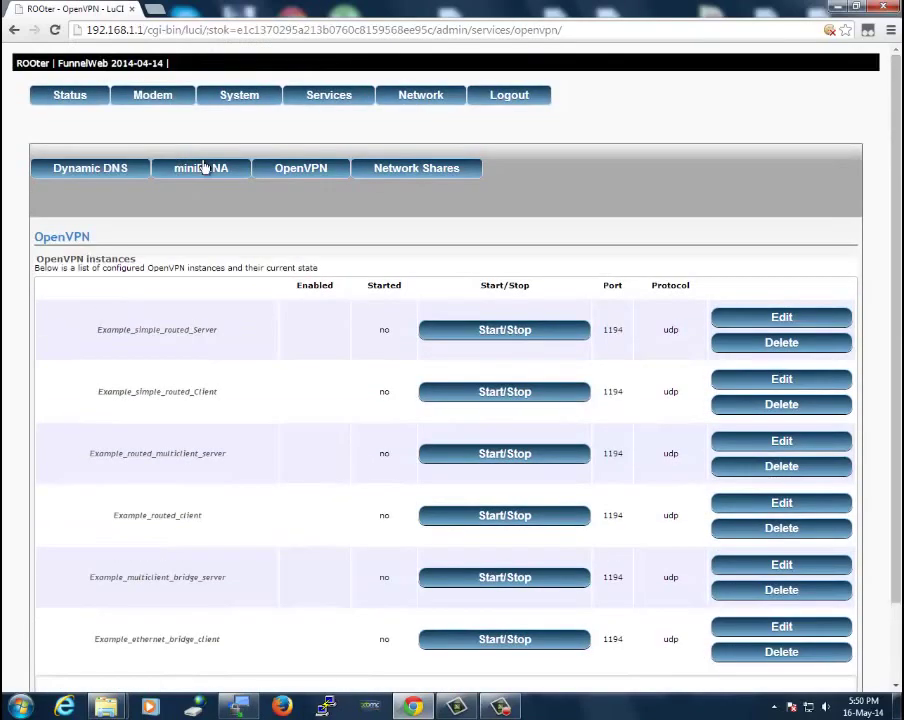
click(390, 170)
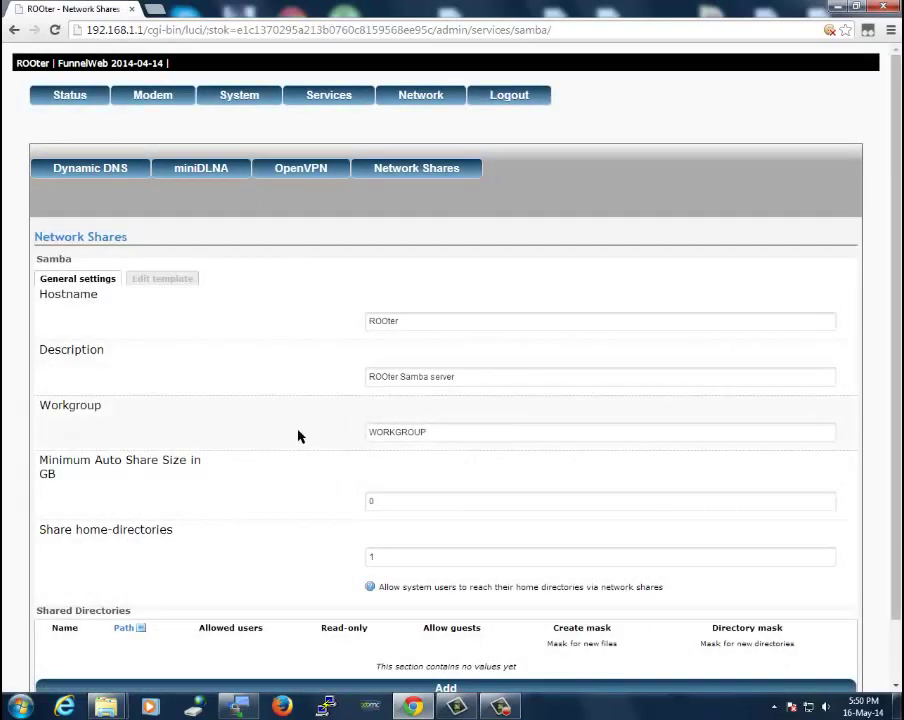
Scroll through the Samba settings: description ROOter Samba server, minimum auto share size 0 GB
scroll(298, 436, down, 2)
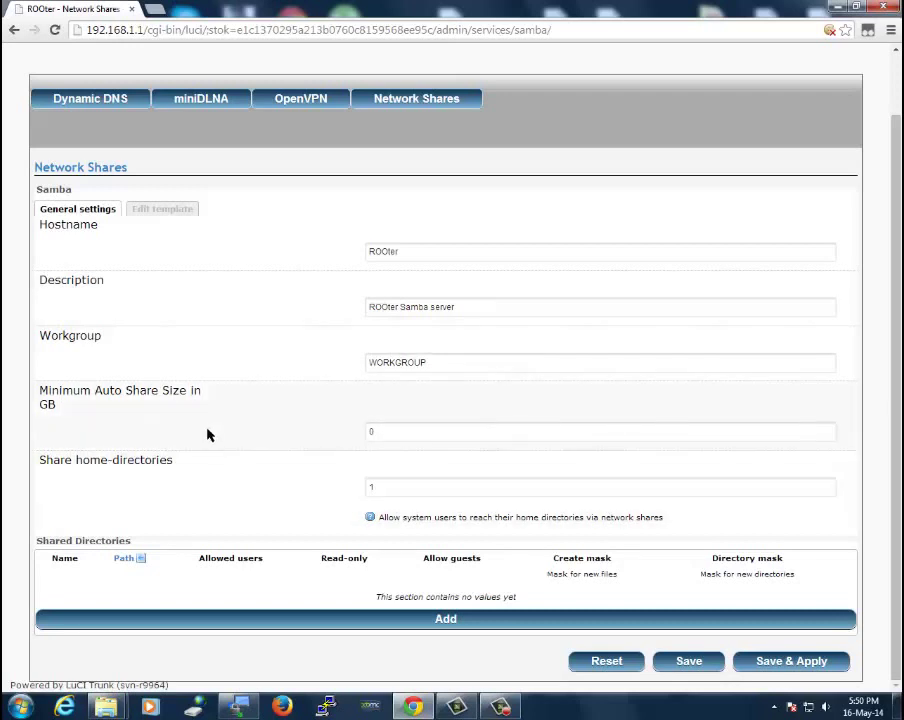
scroll(208, 433, up, 1)
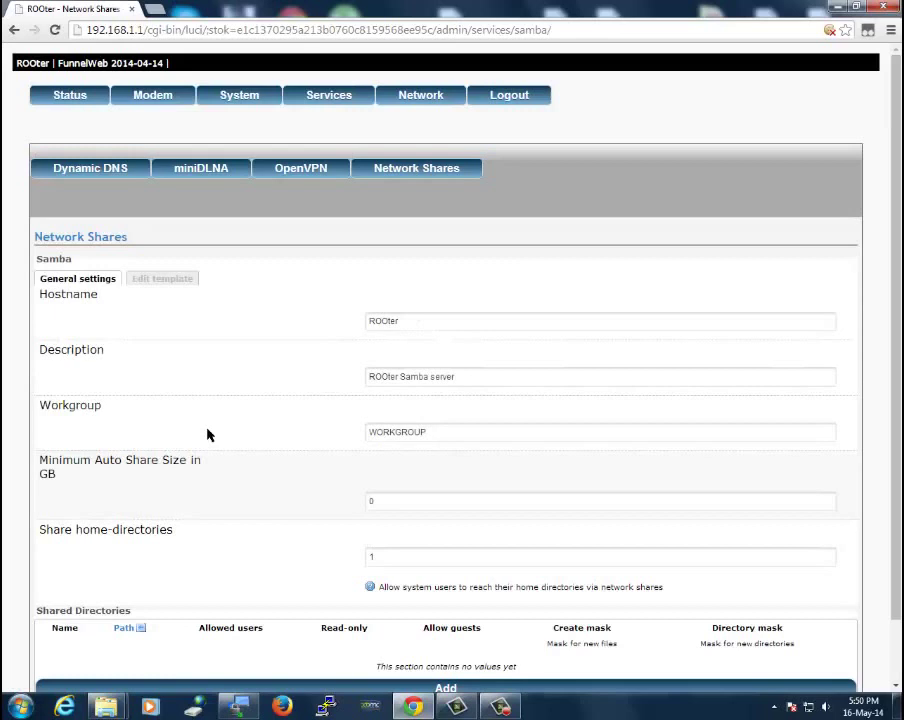
Edit the LAN interface to view its static 192.168.1.1 address, 255.255.255.0 netmask and DHCP options
click(408, 100)
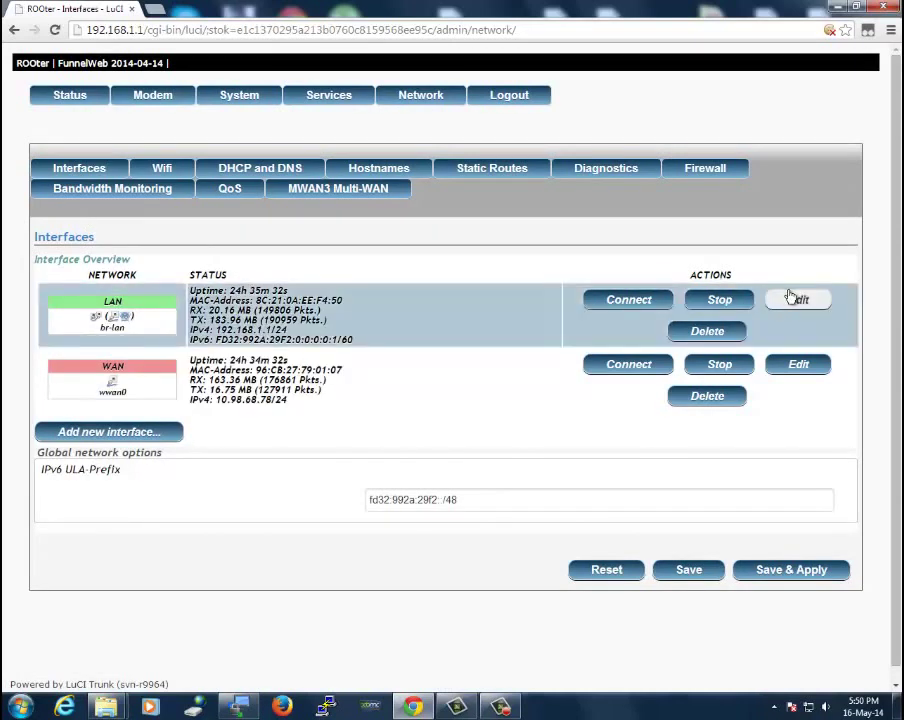
click(797, 301)
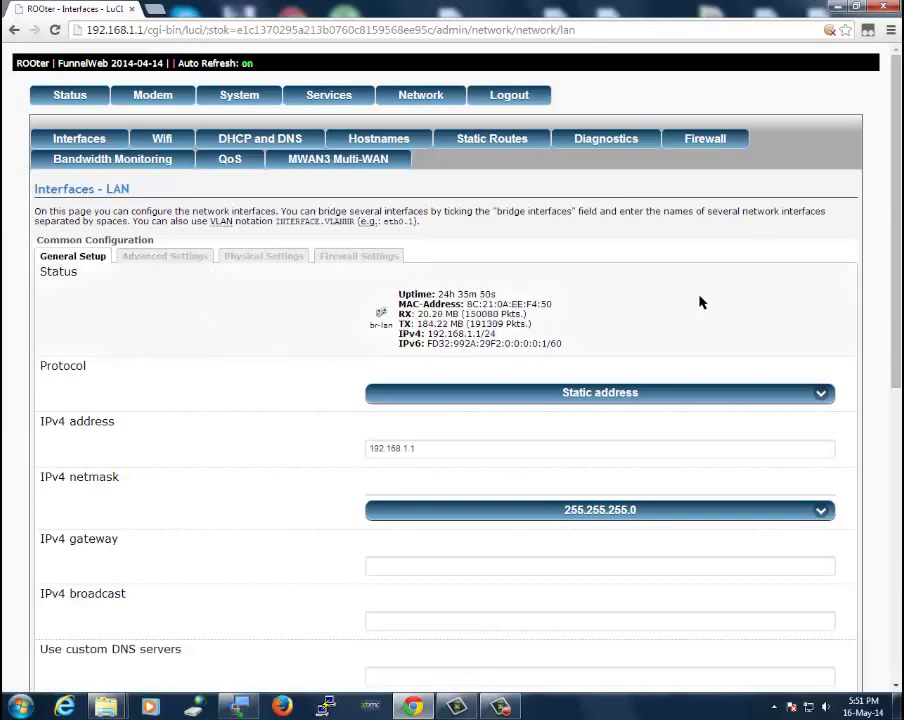
scroll(700, 302, down, 1)
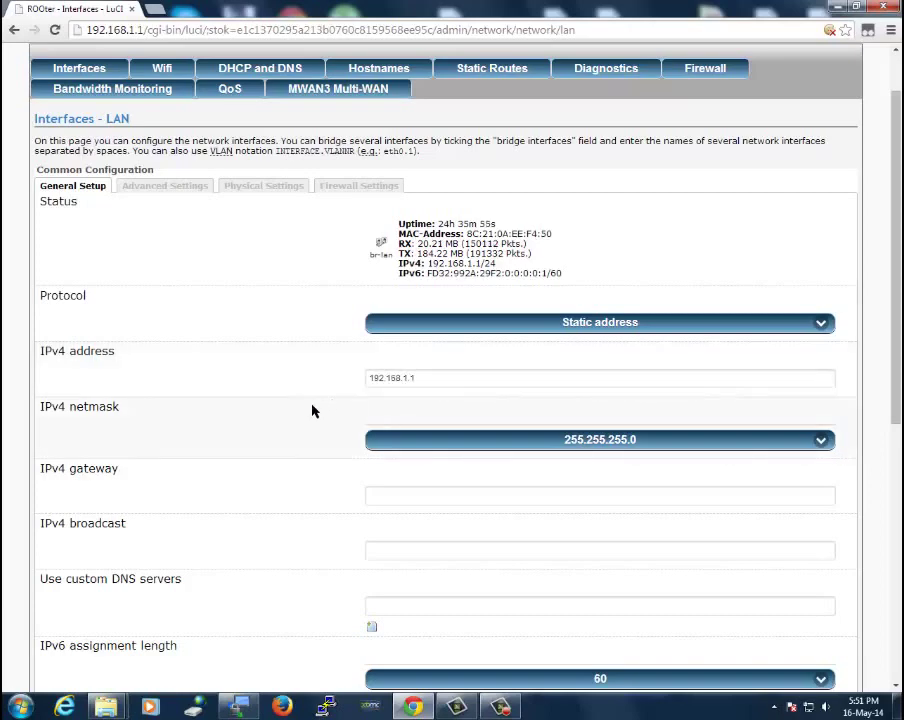
scroll(312, 411, down, 2)
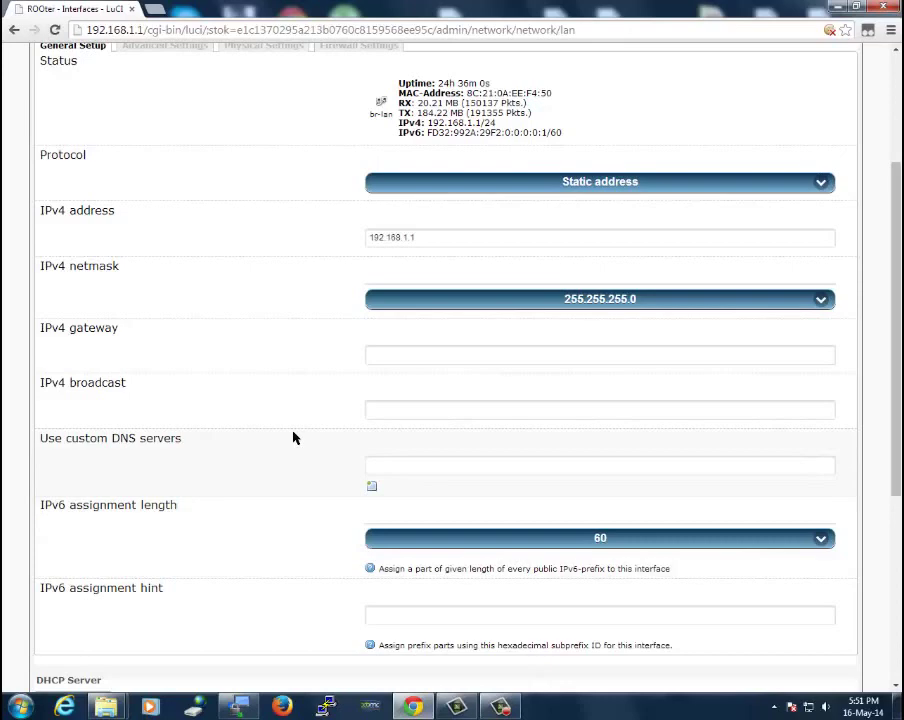
scroll(190, 402, down, 3)
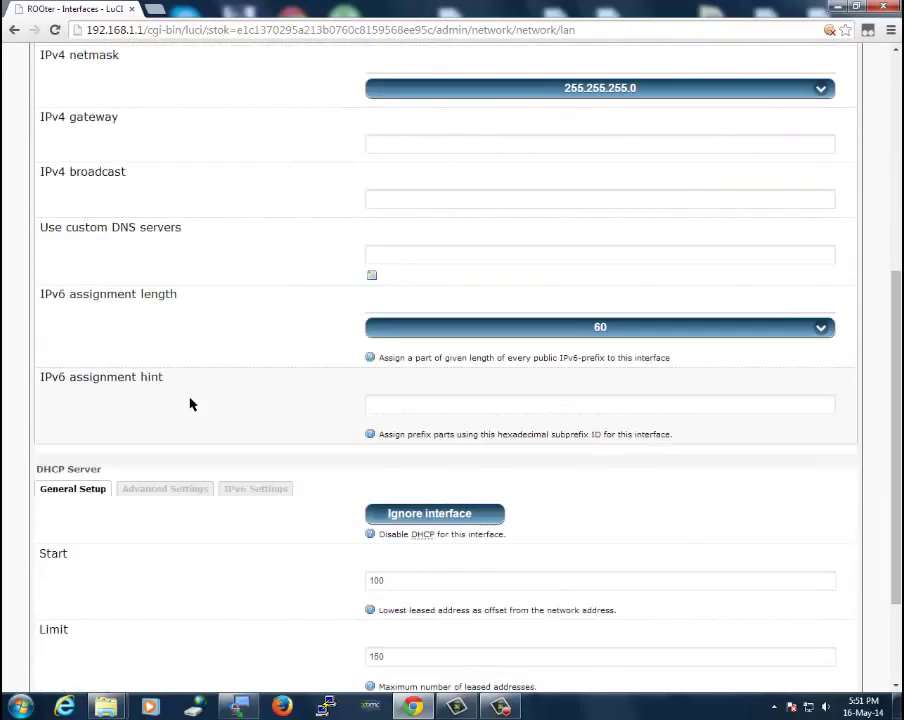
scroll(256, 337, up, 5)
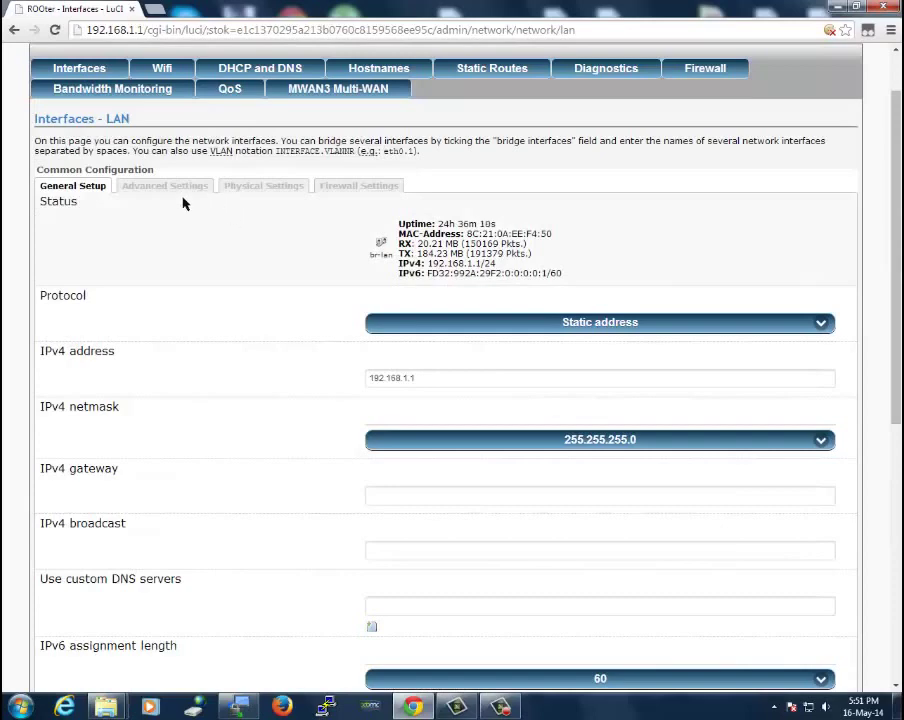
scroll(251, 271, up, 1)
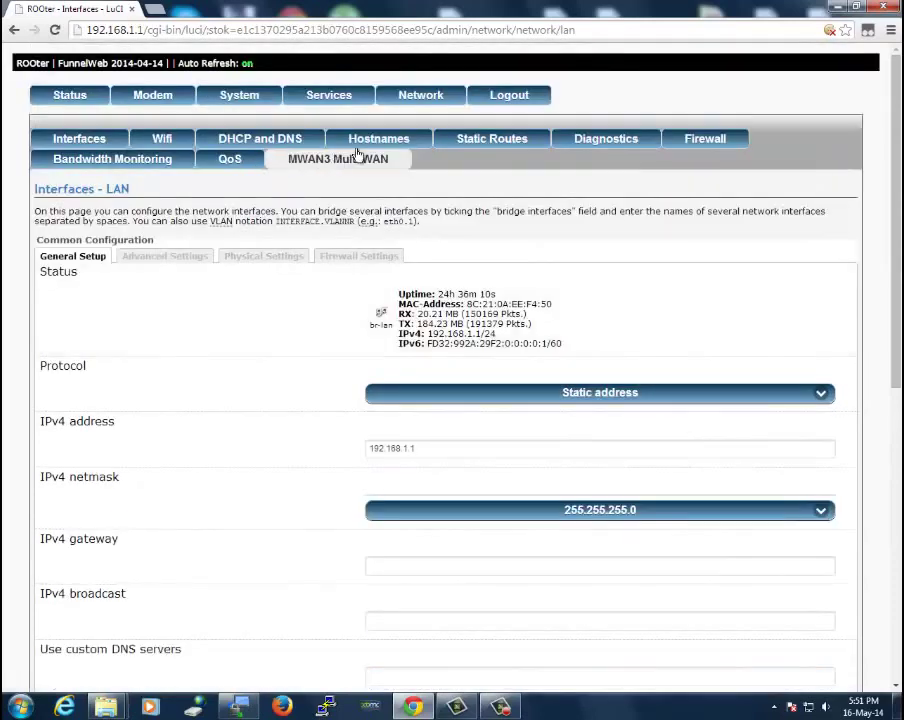
Pass through the wireless overview to Bandwidth Monitoring, showing 15.89 MB up and 155.52 MB down
click(173, 143)
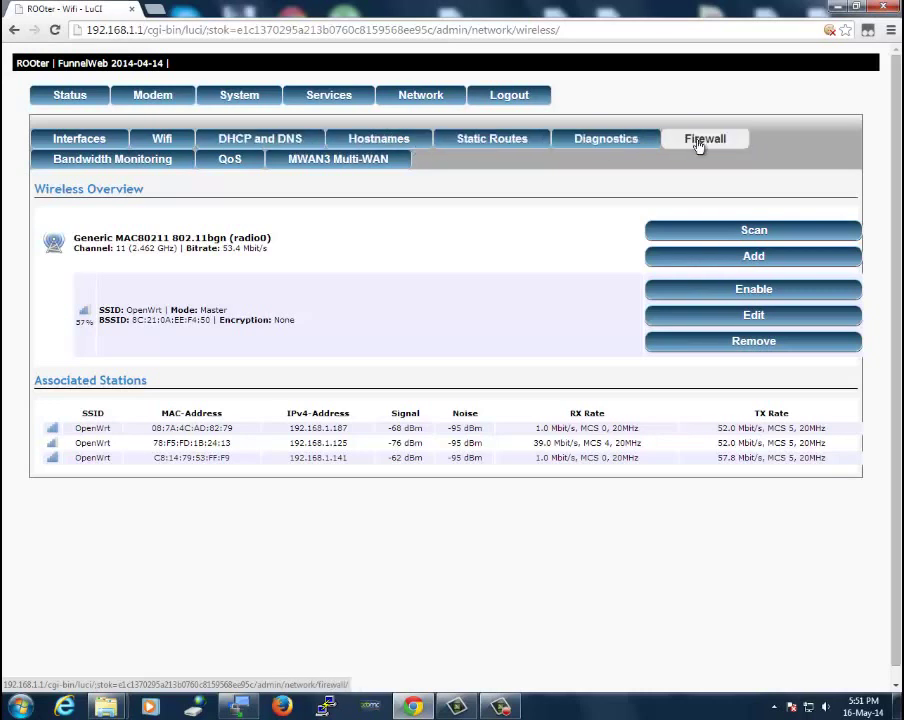
click(126, 170)
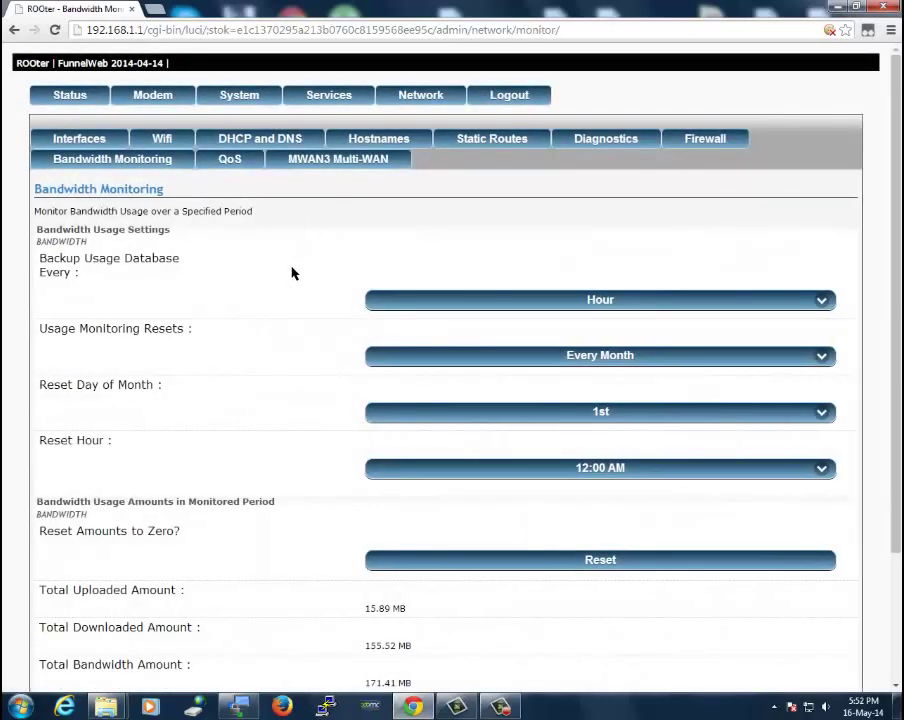
scroll(265, 285, down, 1)
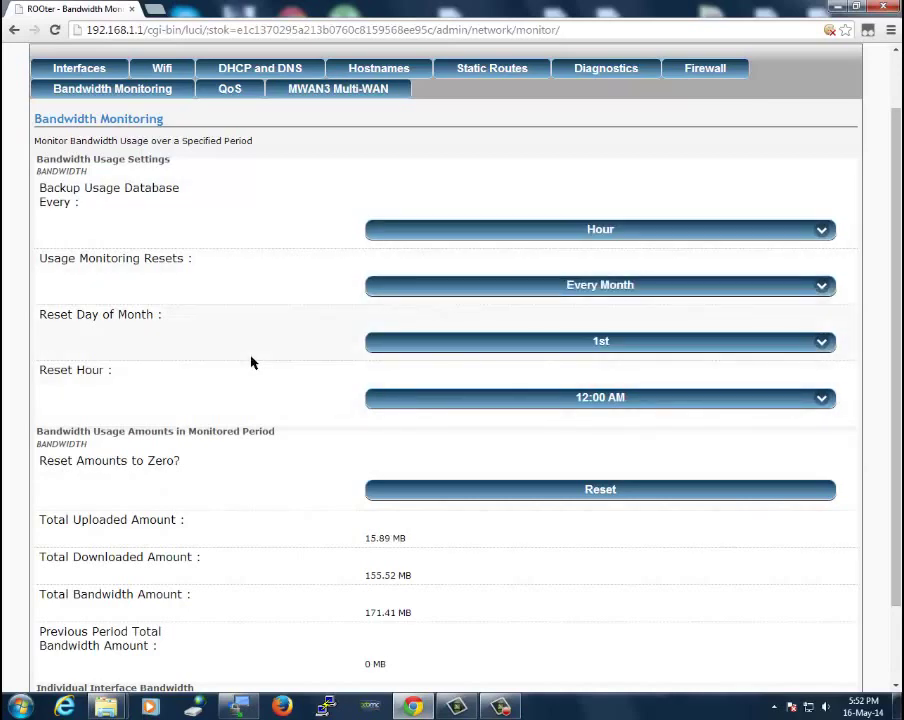
scroll(251, 363, down, 1)
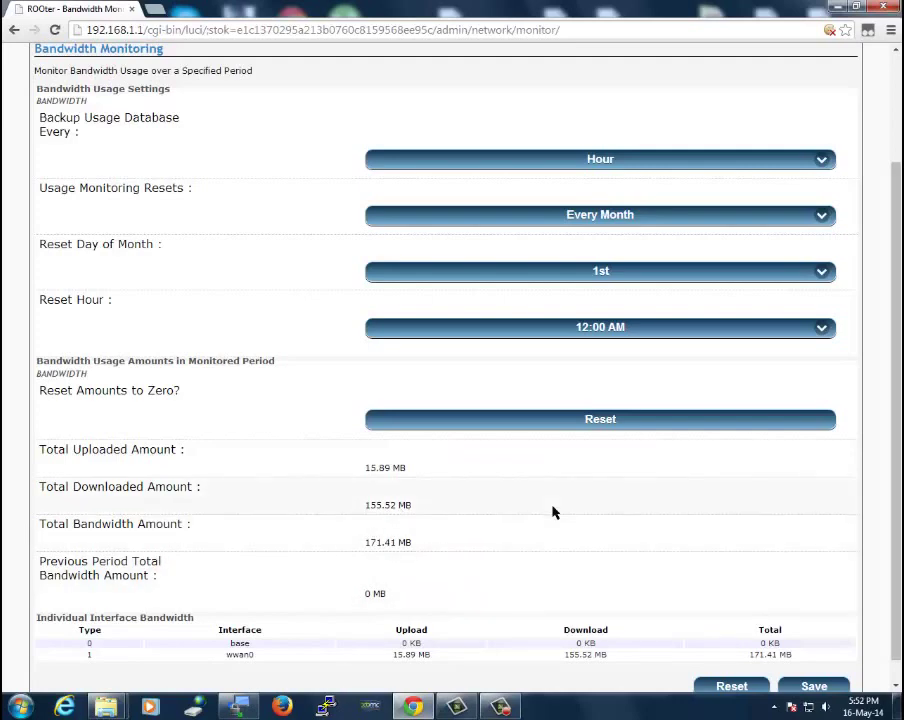
drag(893, 519, 899, 540)
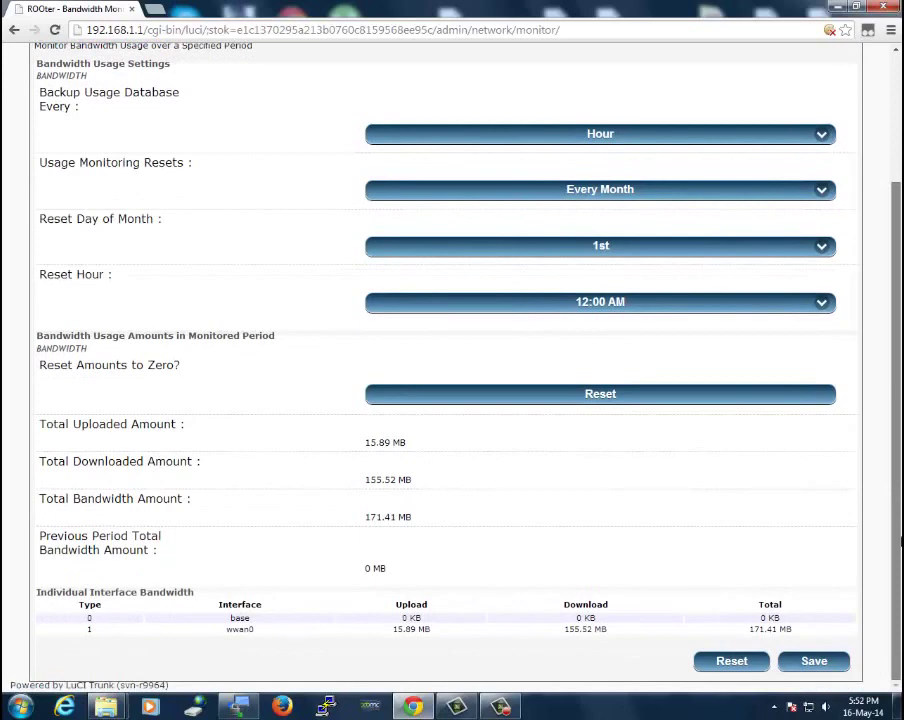
scroll(670, 250, up, 3)
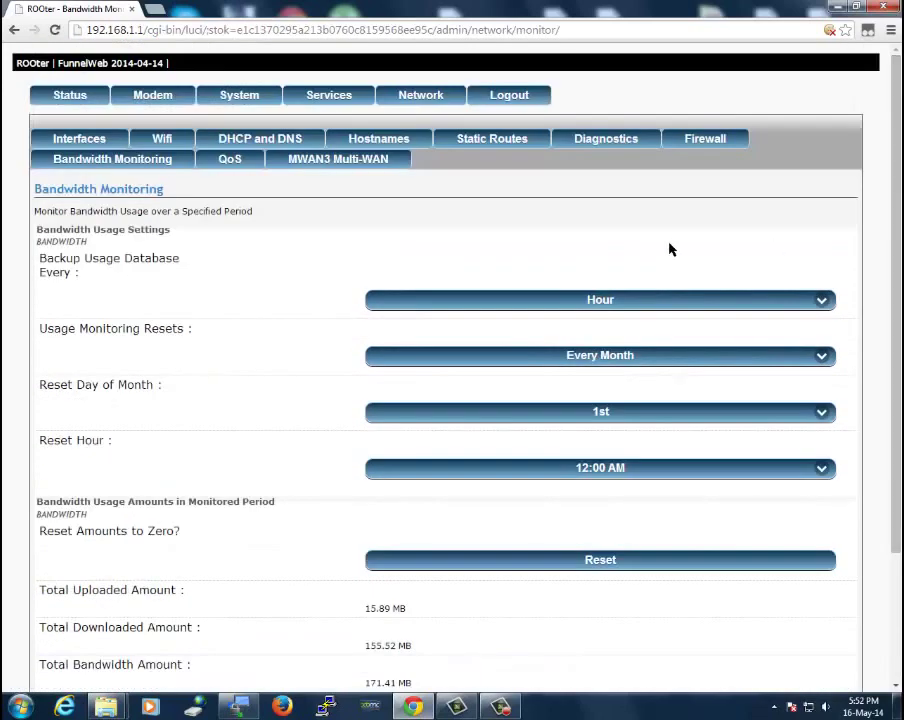
Scan the QoS rules, then view MWAN3 status with wan online and wan2 offline
click(224, 168)
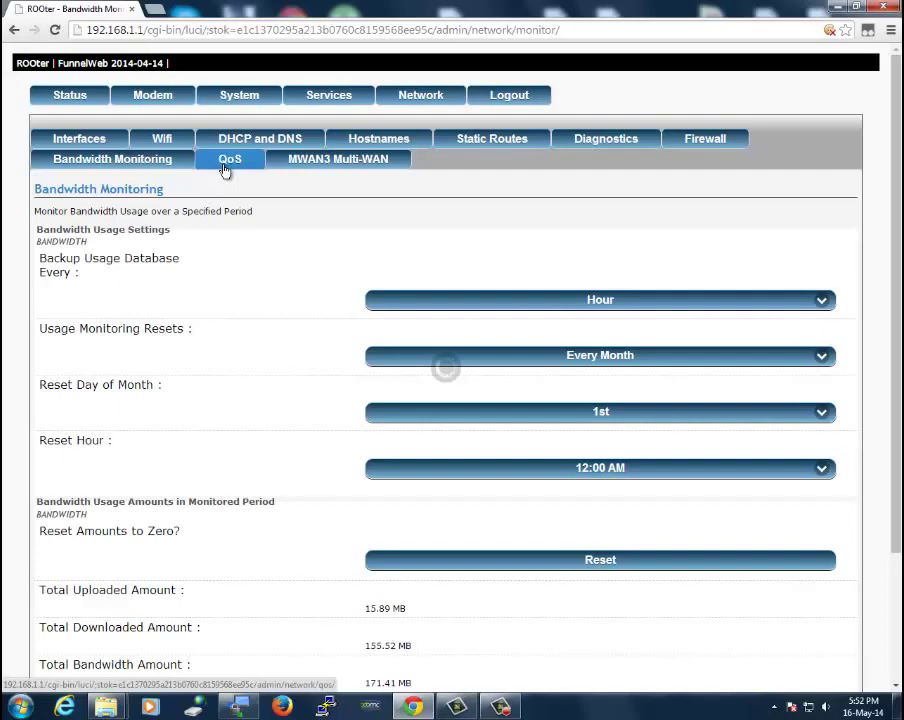
scroll(280, 298, down, 3)
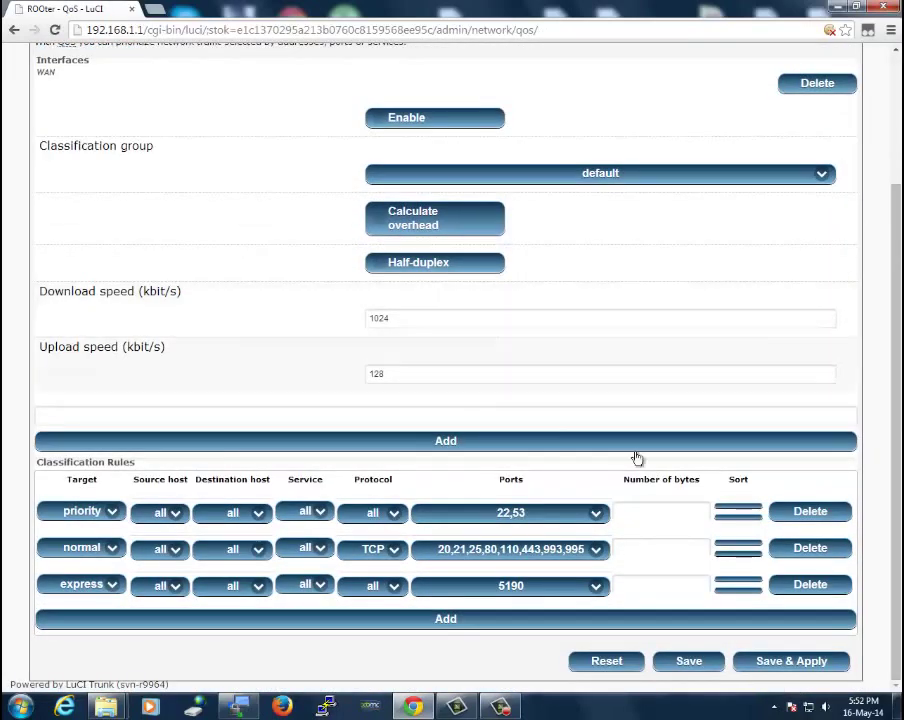
scroll(323, 313, up, 3)
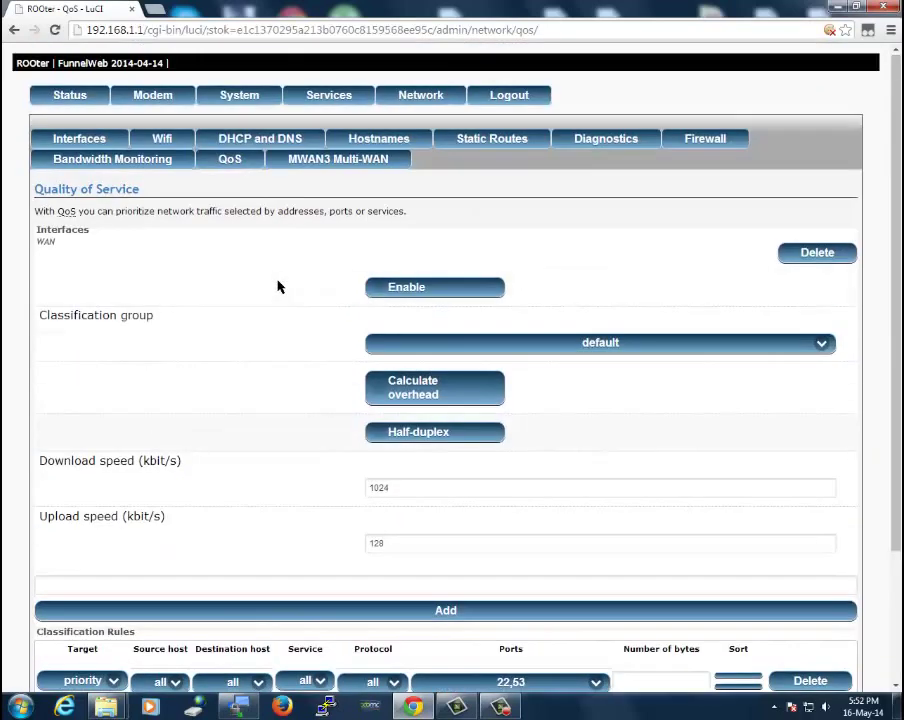
click(301, 165)
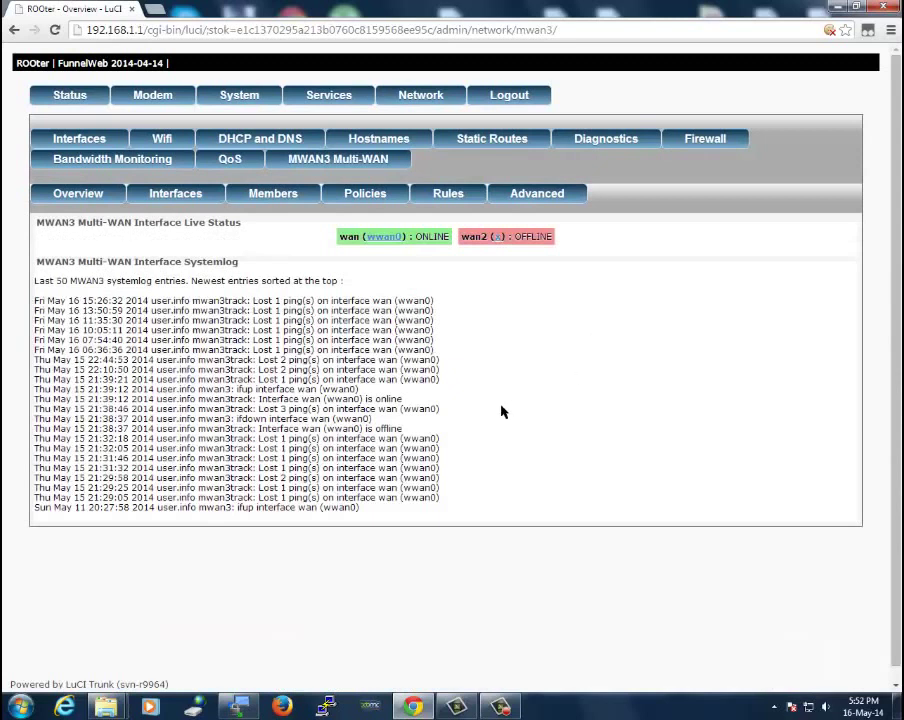
Visit the Status overview, then load 192.168.1.1 to reach the root login page
click(70, 94)
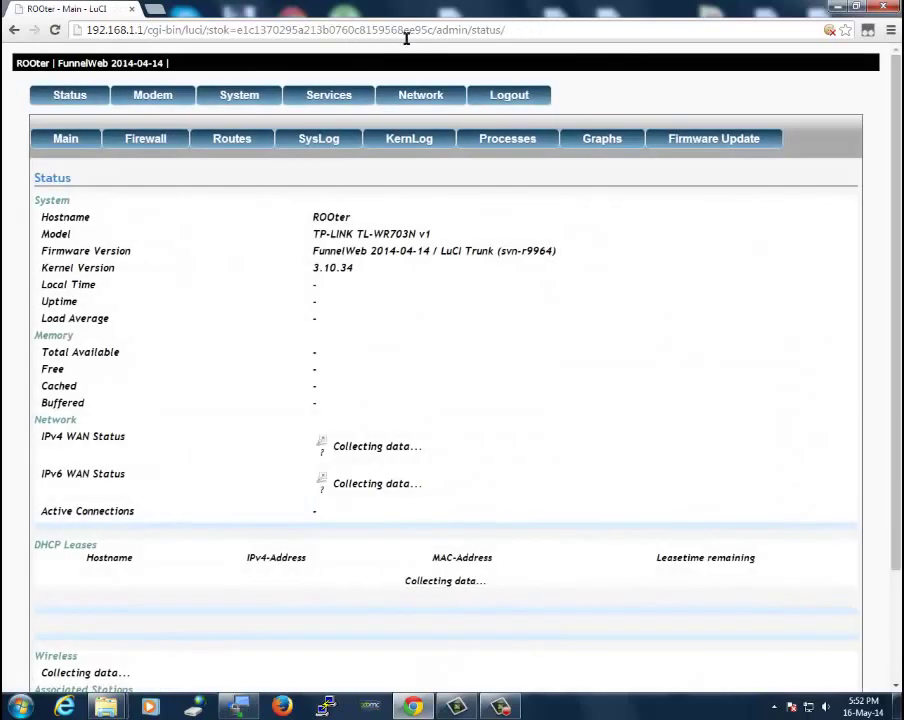
click(407, 32)
key(BackSpace)
text(192.168.1.1)
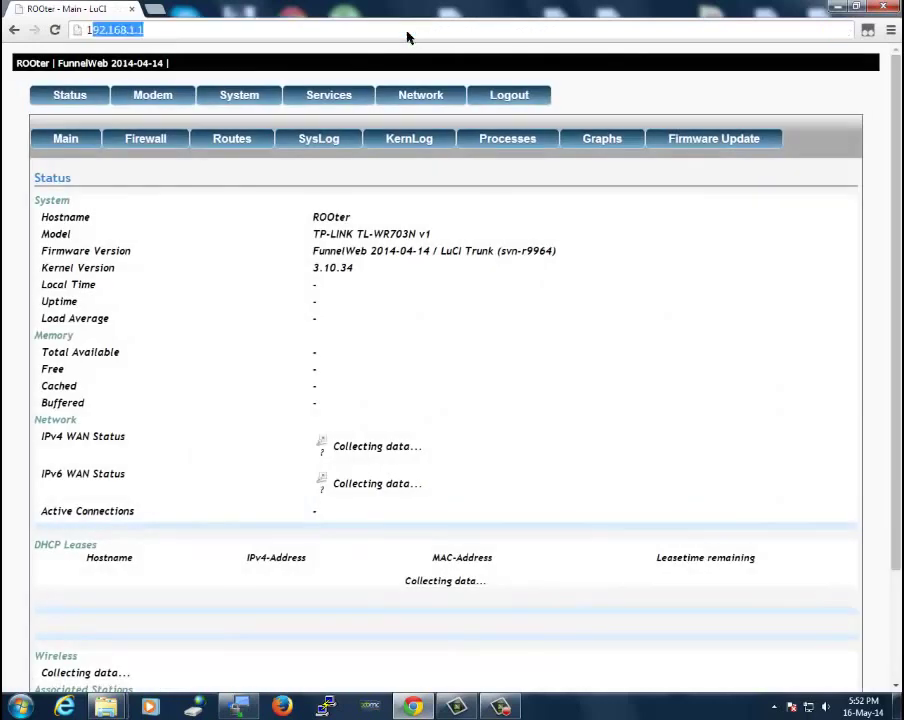
key(Return)
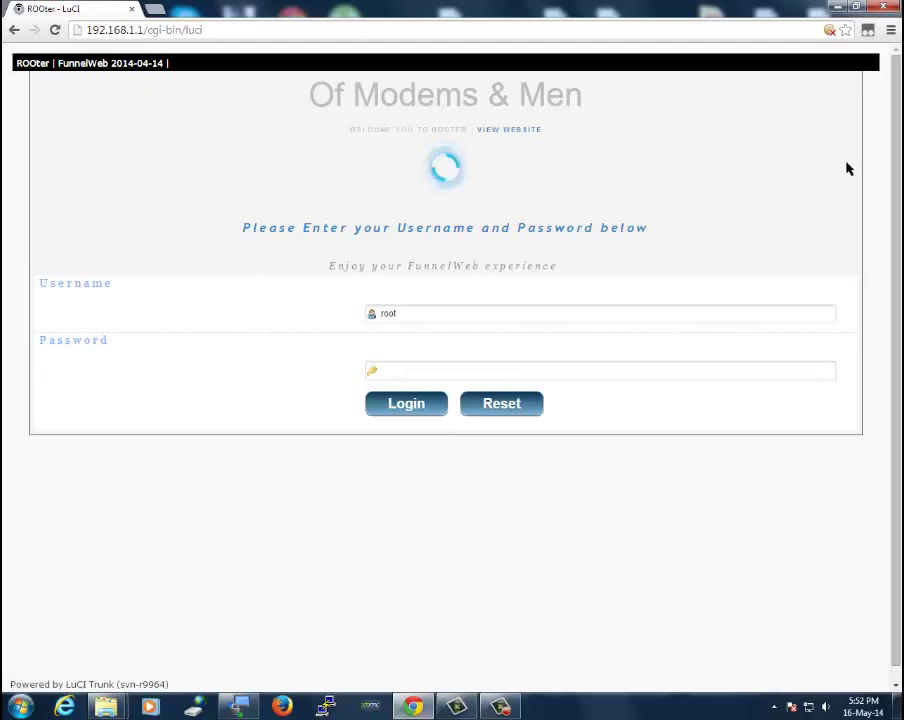
scroll(898, 151, down, 1)
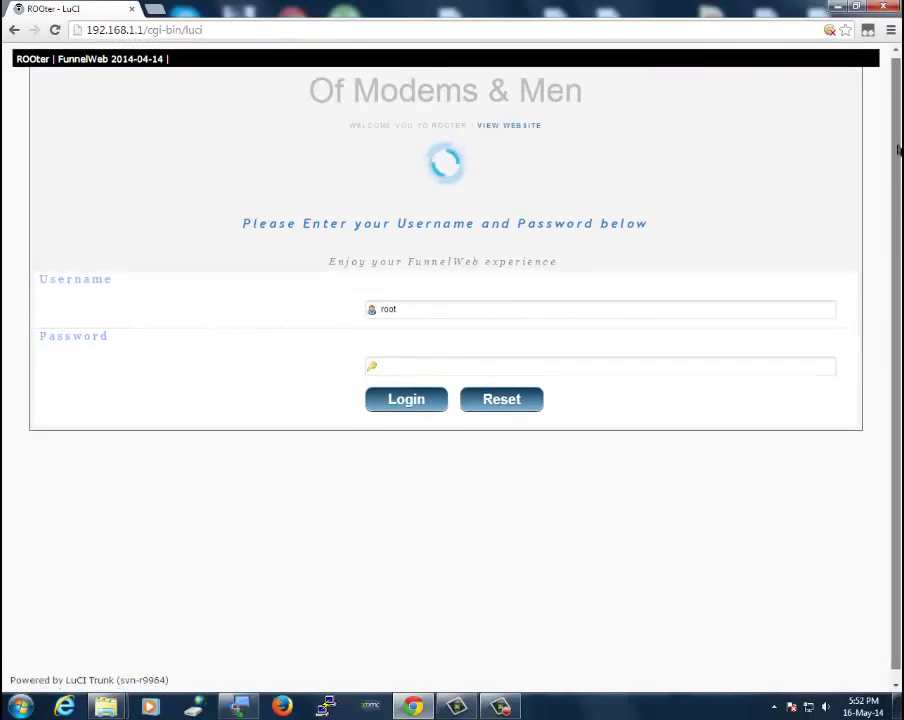
scroll(898, 151, up, 1)
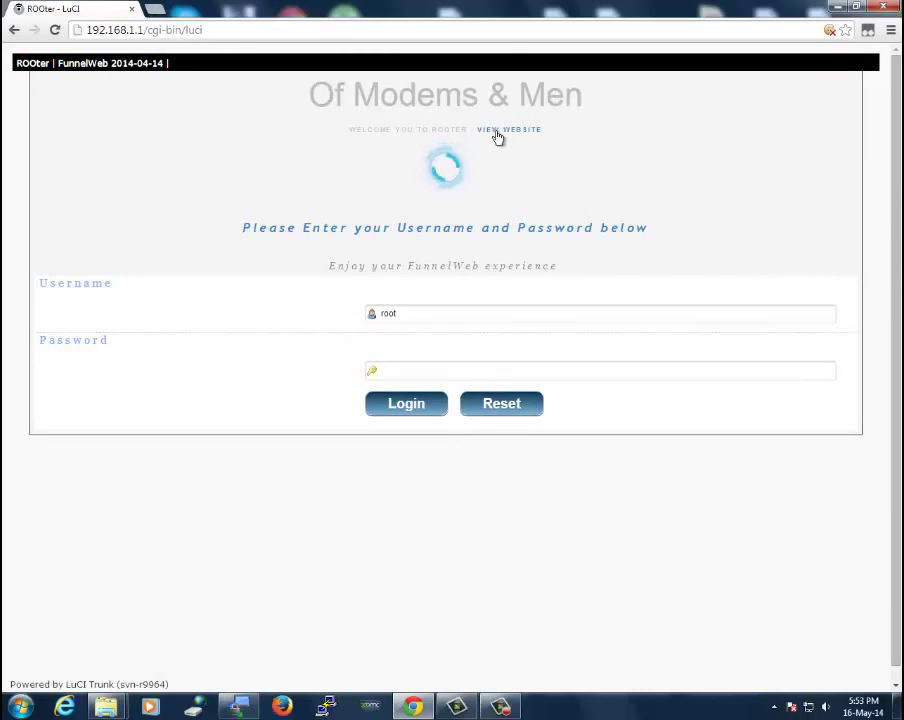
In a new tab, go to Whirlpool and show the member profile's recent thread activity
click(156, 12)
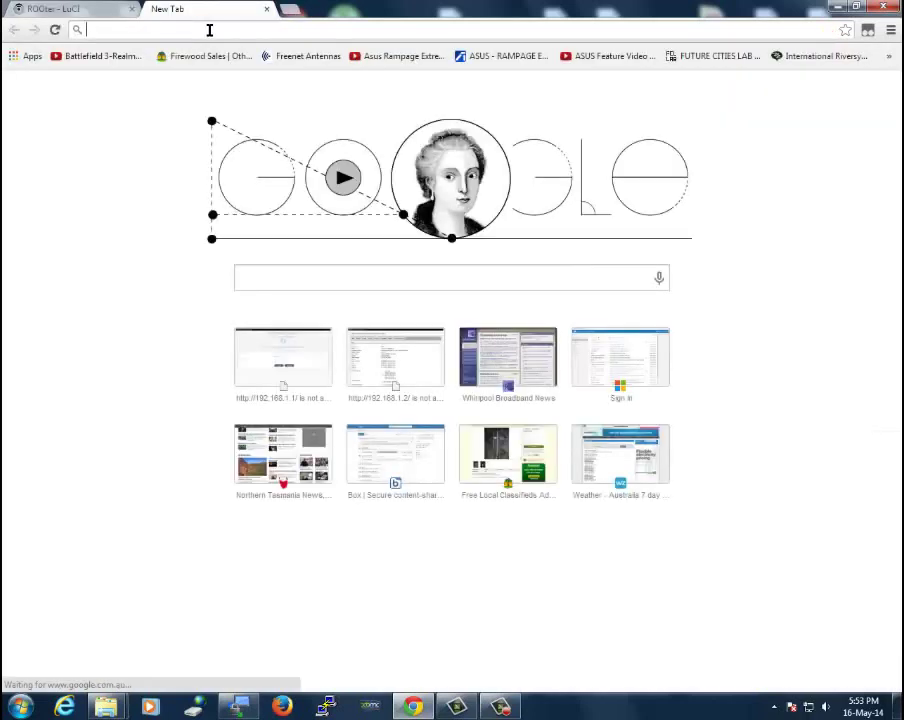
click(508, 357)
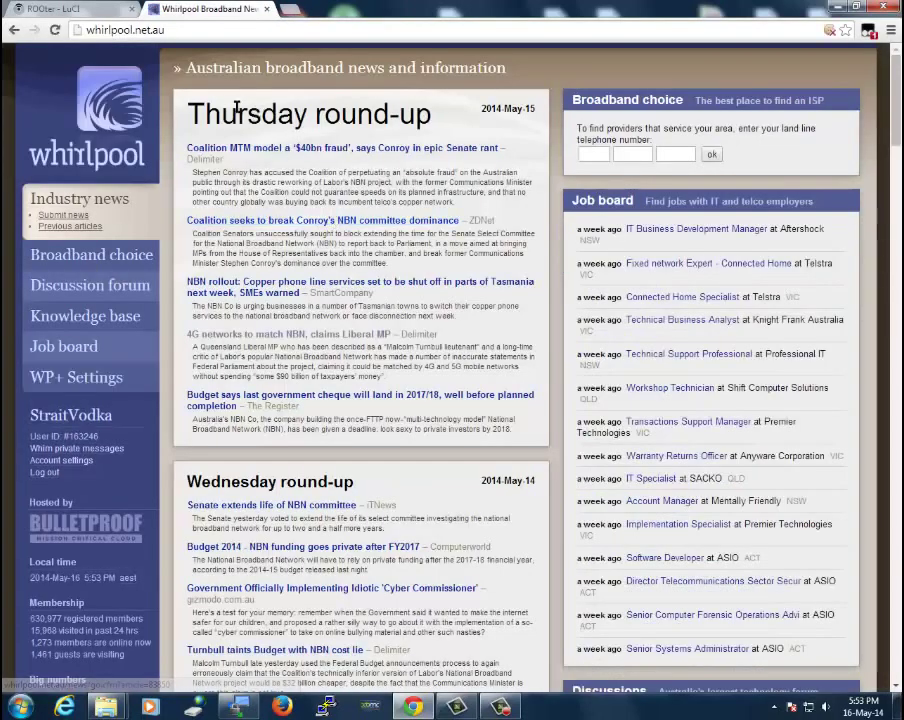
click(97, 414)
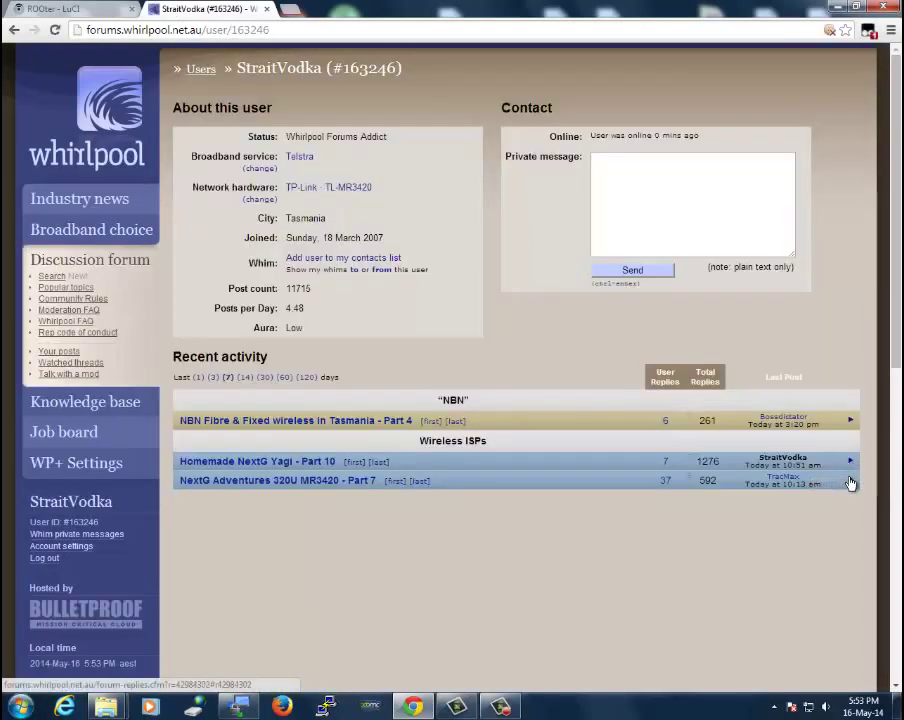
Read the latest NextG Adventures 320U MR3420 - Part 7 posts on page 29 about ROOter firmware
click(850, 482)
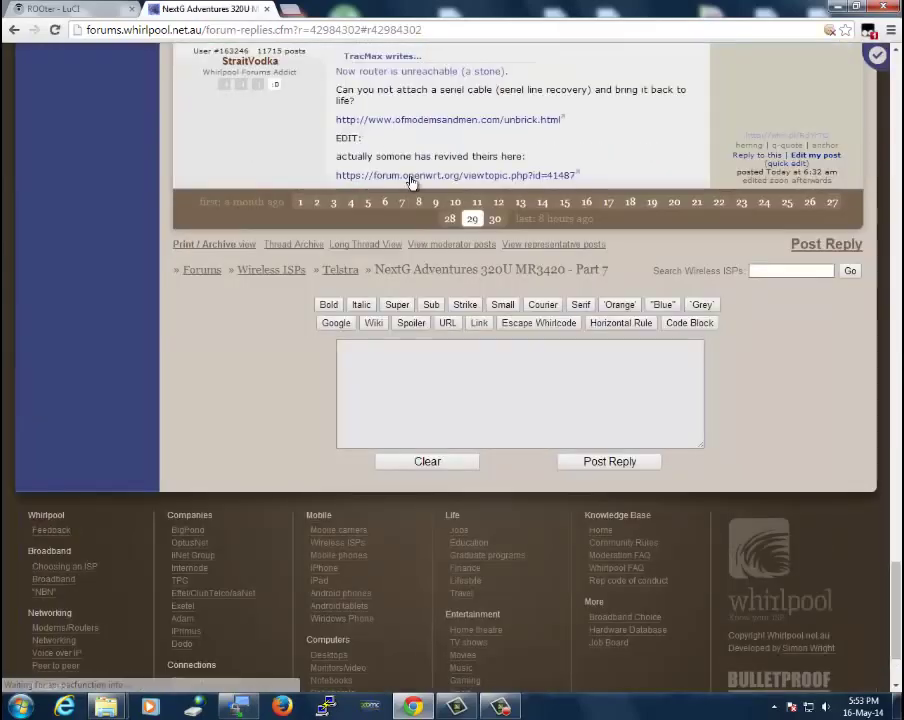
scroll(304, 142, up, 20)
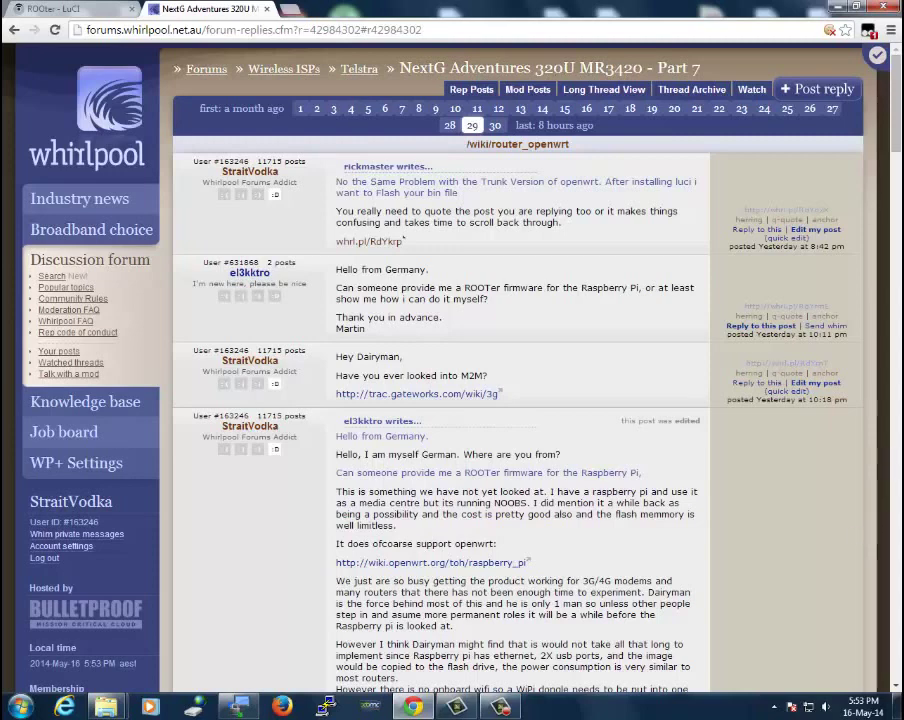
scroll(900, 195, down, 4)
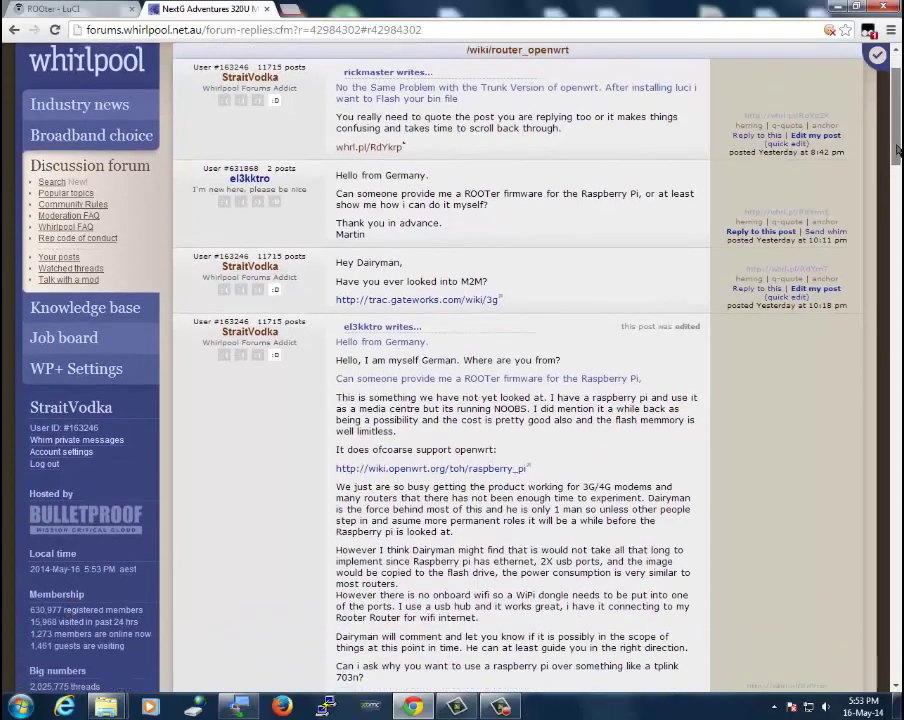
drag(900, 205, 900, 282)
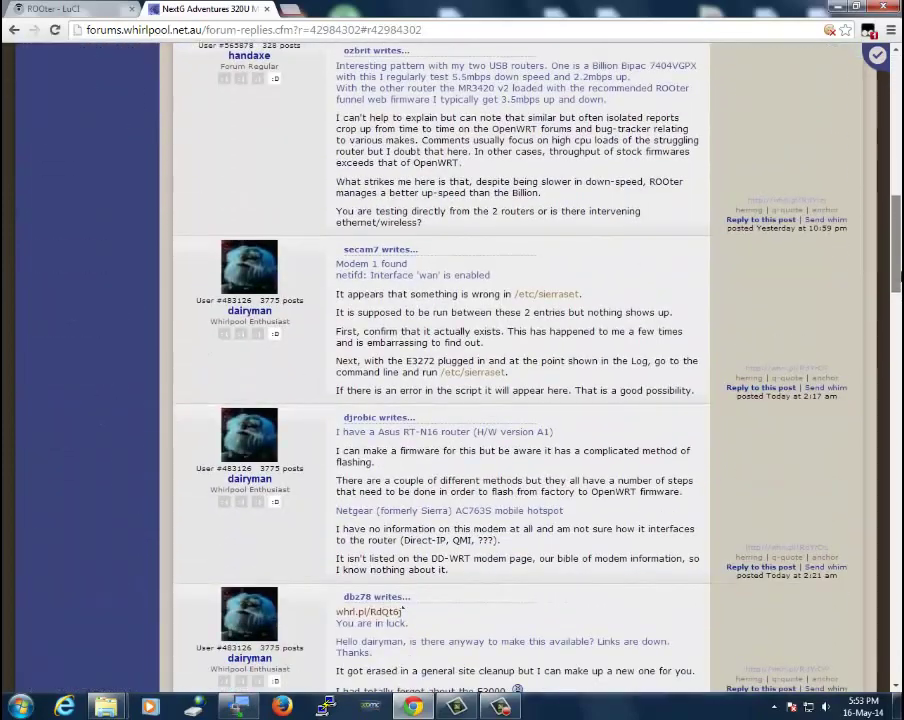
scroll(608, 124, up, 15)
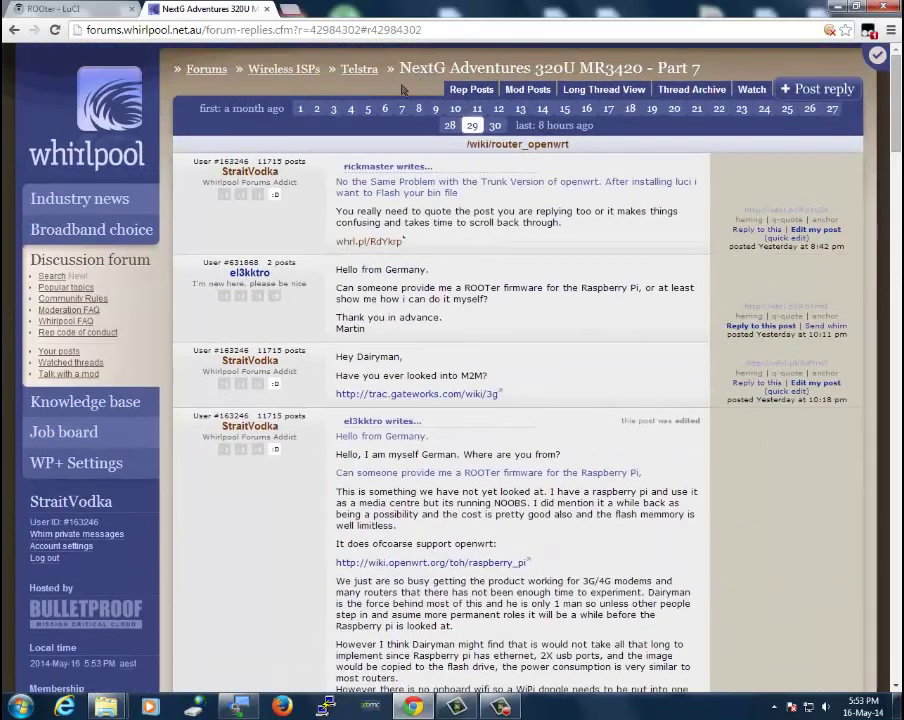
scroll(818, 152, down, 10)
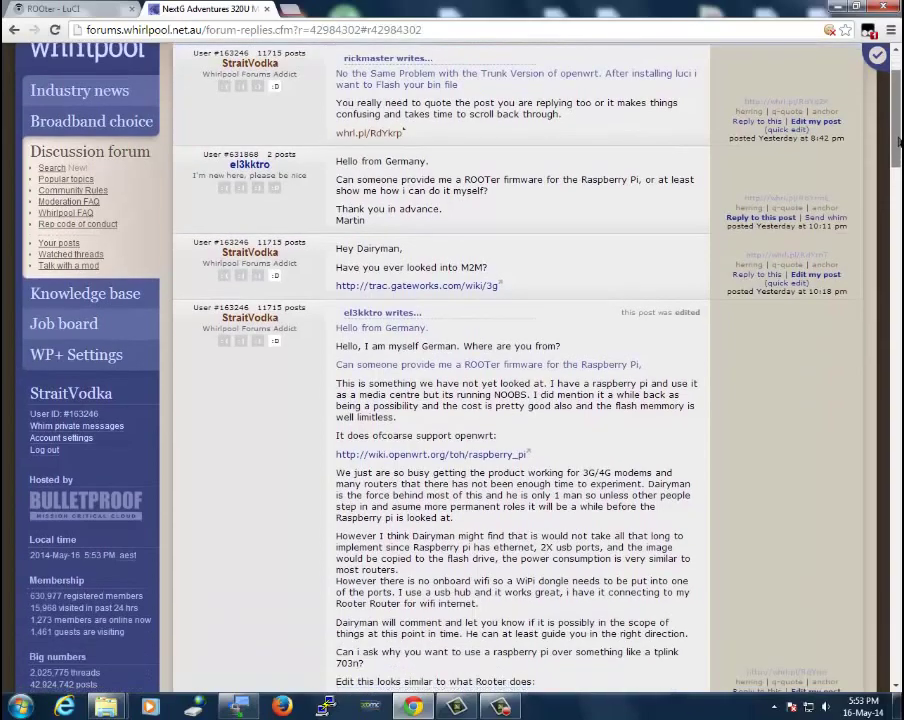
scroll(900, 268, down, 11)
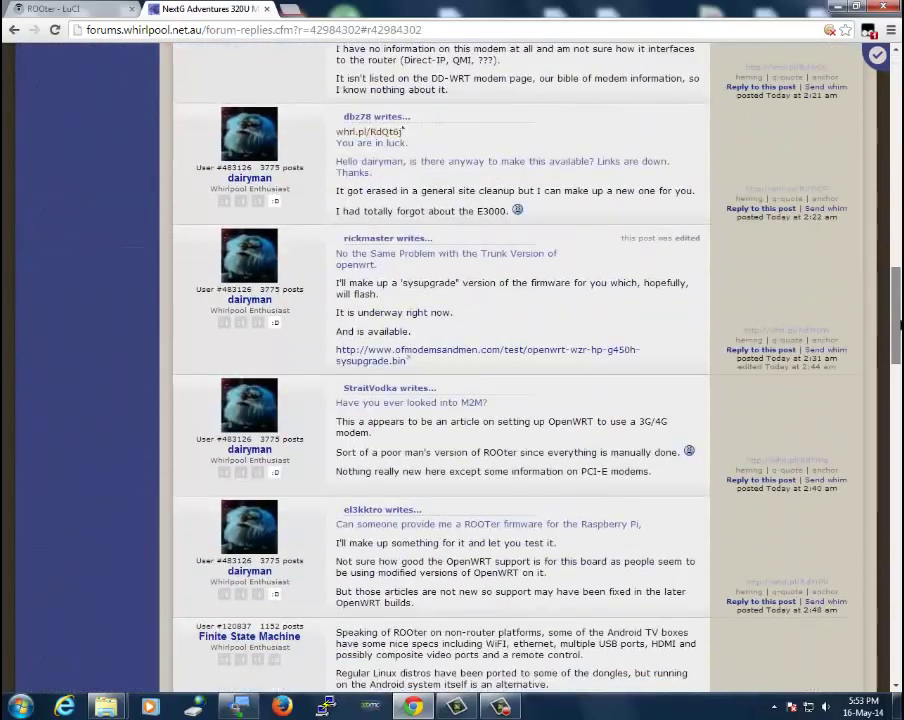
drag(899, 358, 898, 218)
scroll(877, 366, up, 1)
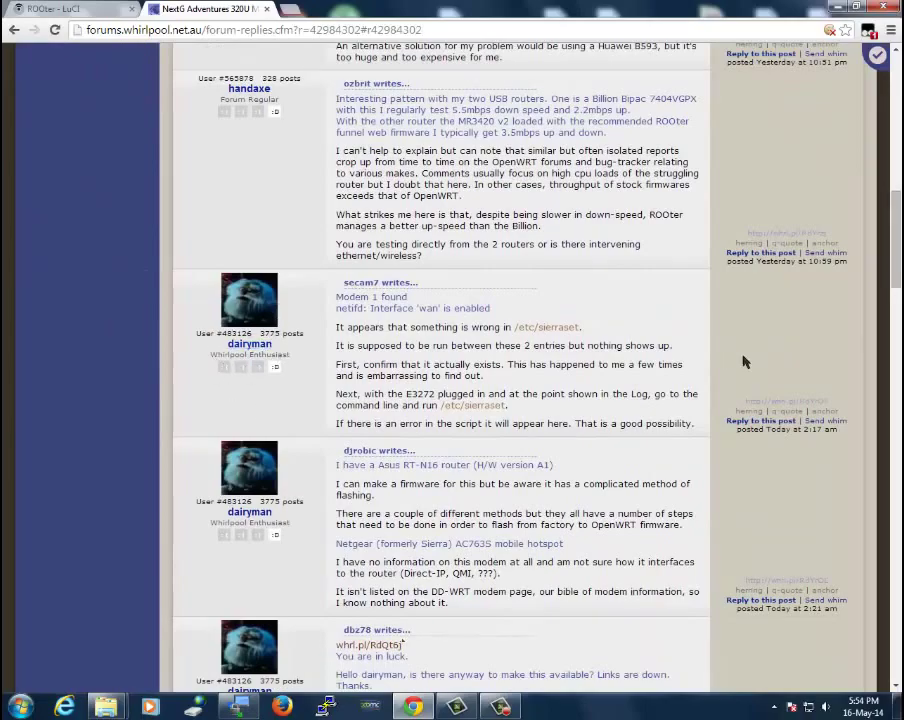
drag(897, 245, 898, 105)
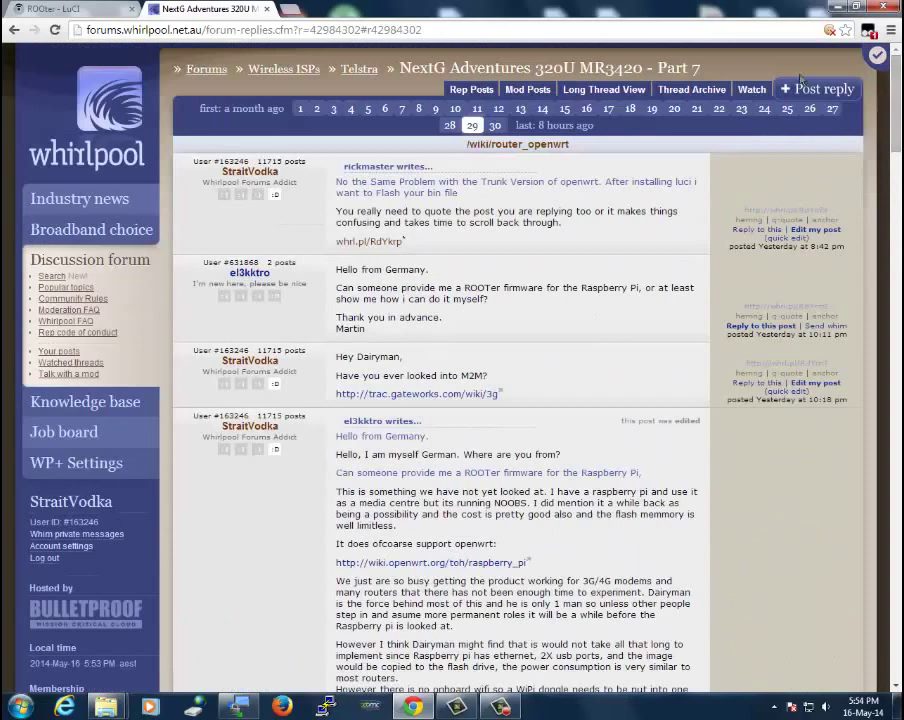